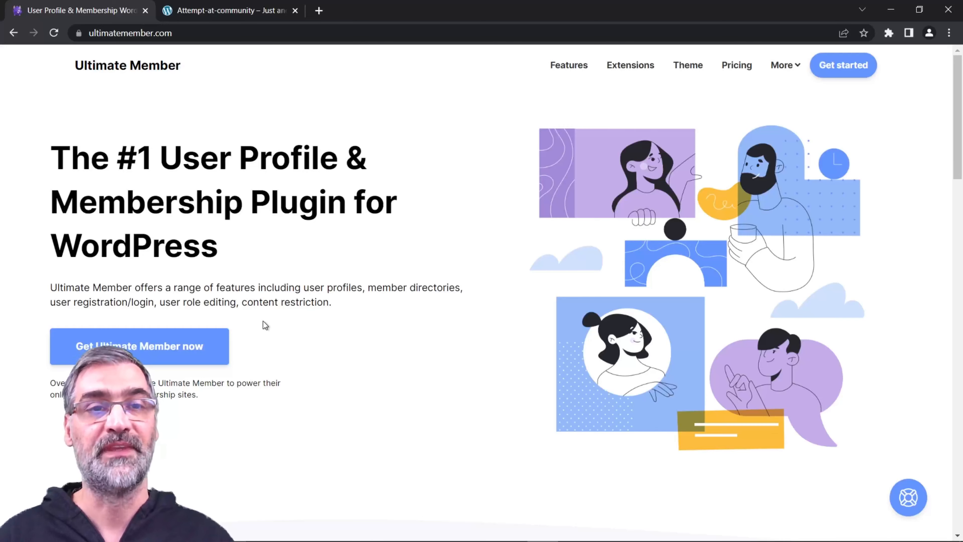
# - Switch to the Attempt-at-community site and look over the posts and comments in its activity feed
pyautogui.click(230, 11)
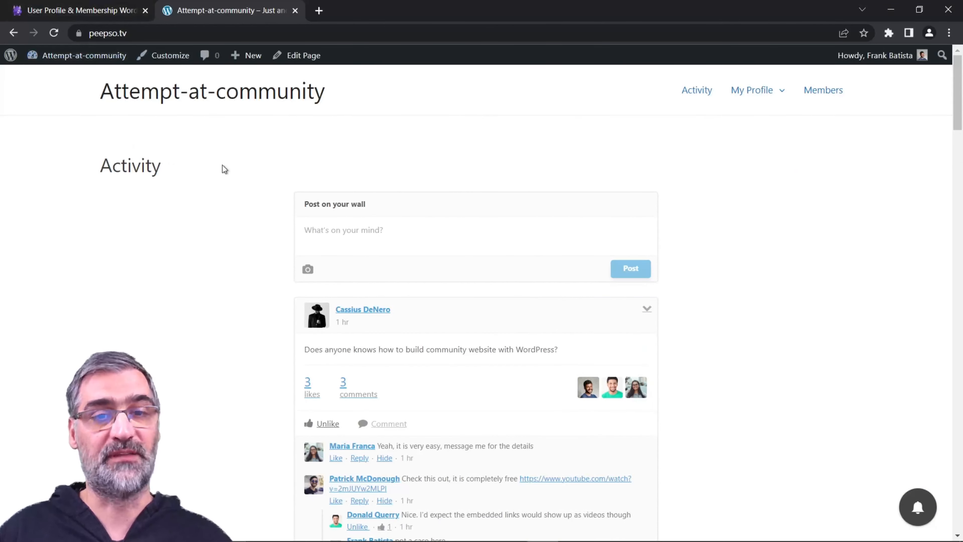
pyautogui.scroll(-3, 234, 219)
pyautogui.scroll(3, 240, 230)
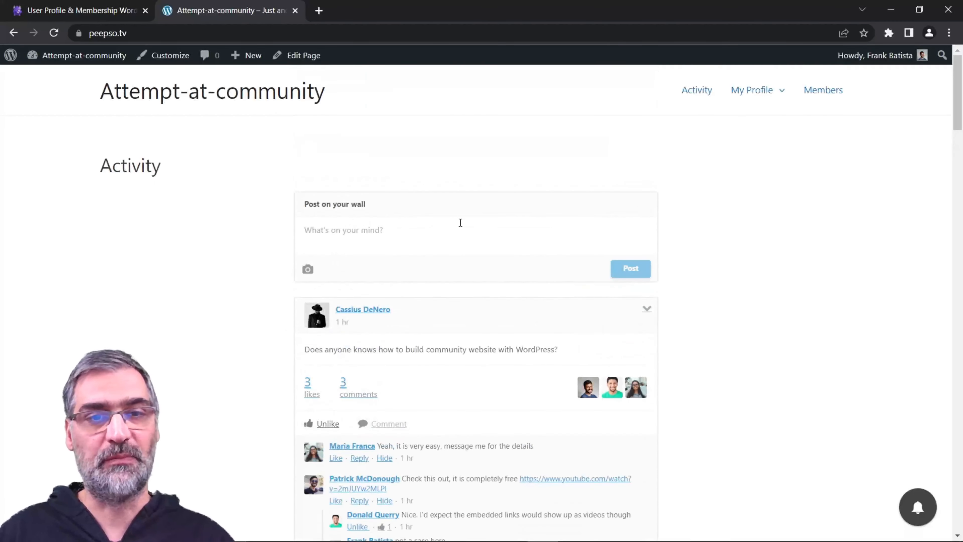
pyautogui.scroll(-4, 482, 314)
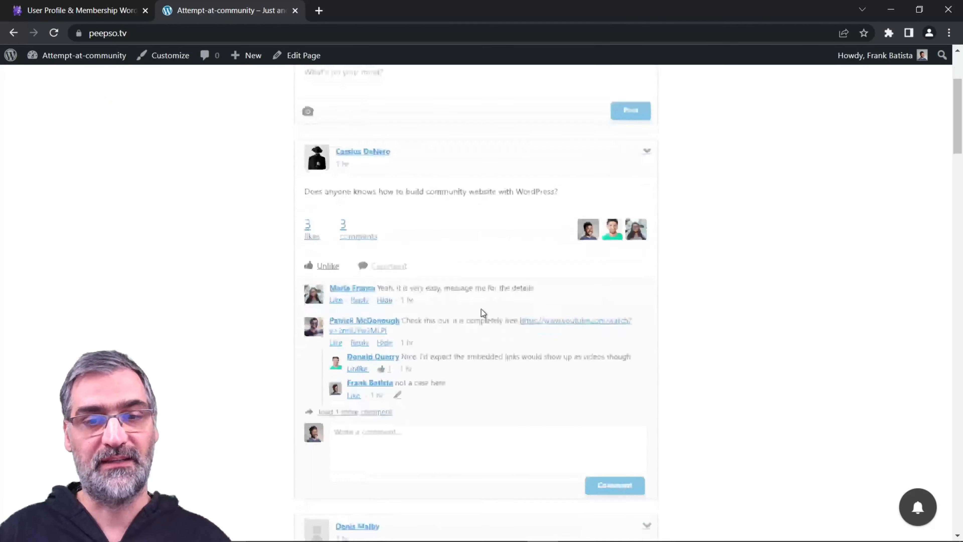
pyautogui.scroll(4, 481, 308)
# - View the logged-in user's profile page and browse the community's member directory
pyautogui.click(766, 89)
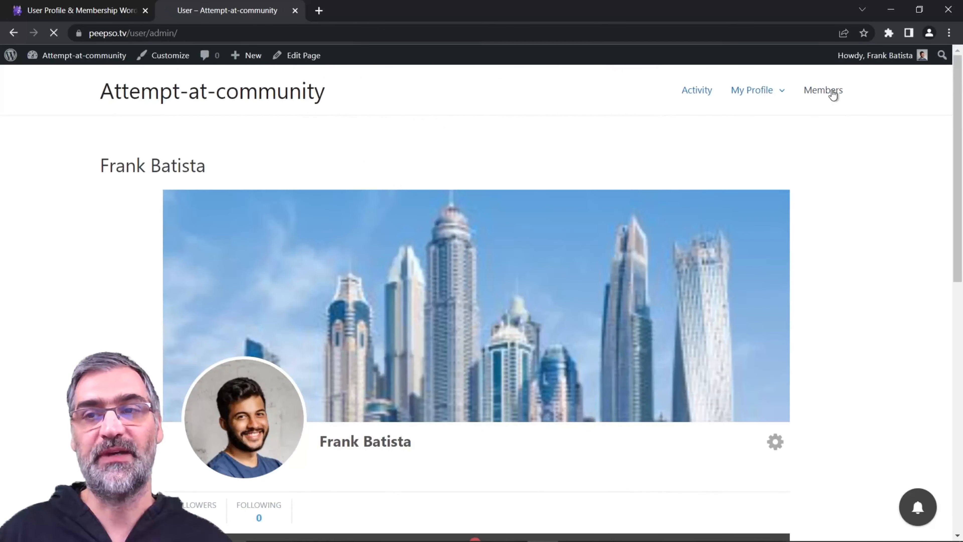
pyautogui.click(830, 91)
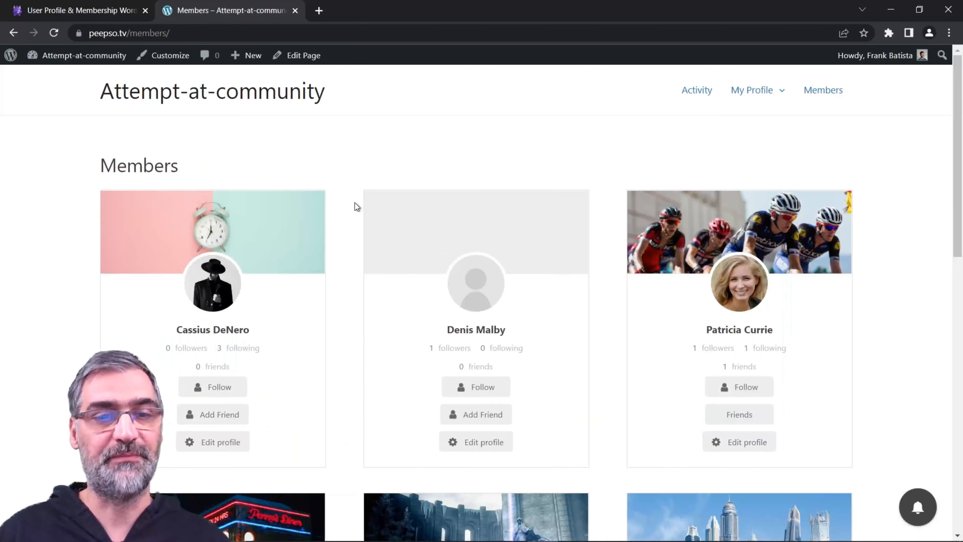
pyautogui.scroll(-3, 333, 357)
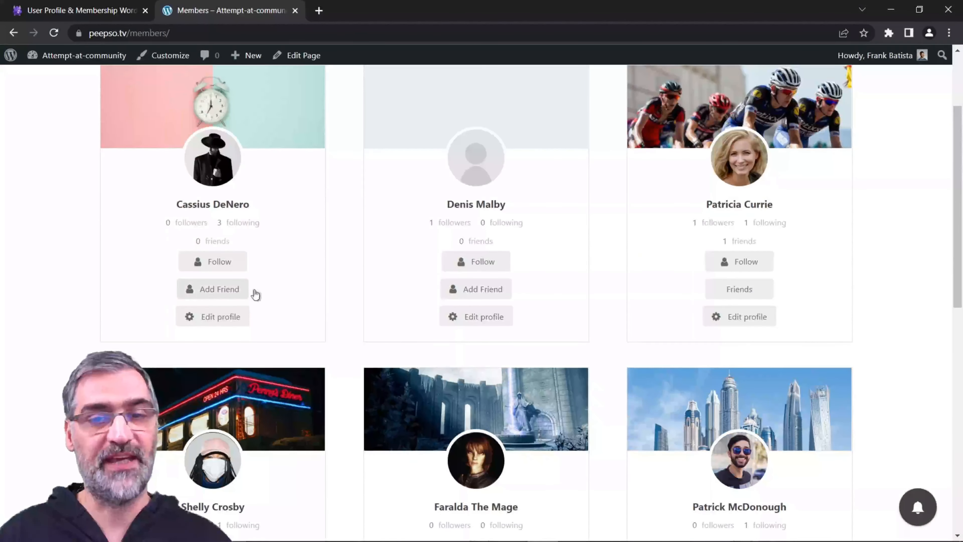
pyautogui.scroll(3, 643, 279)
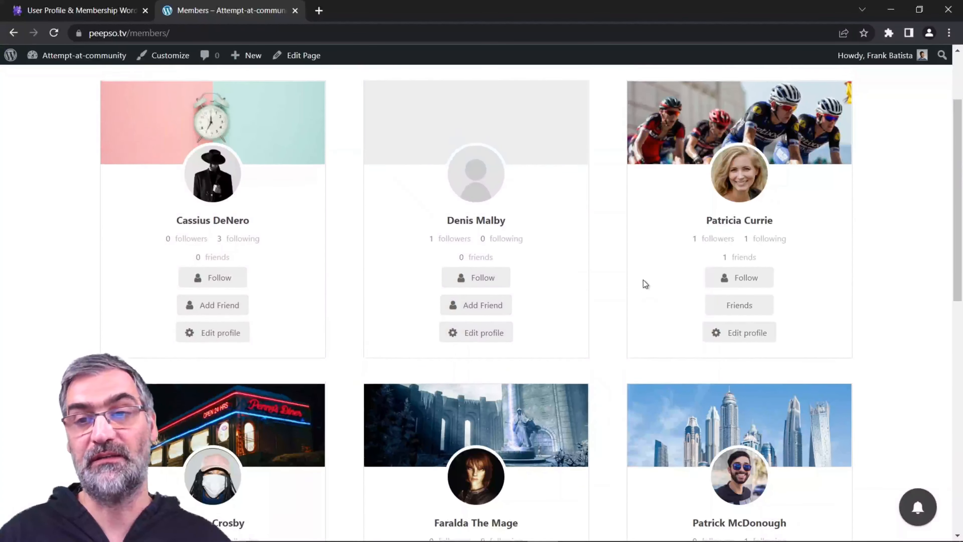
# - Return to the community's Activity page and review the first post's likes and comment thread
pyautogui.click(697, 89)
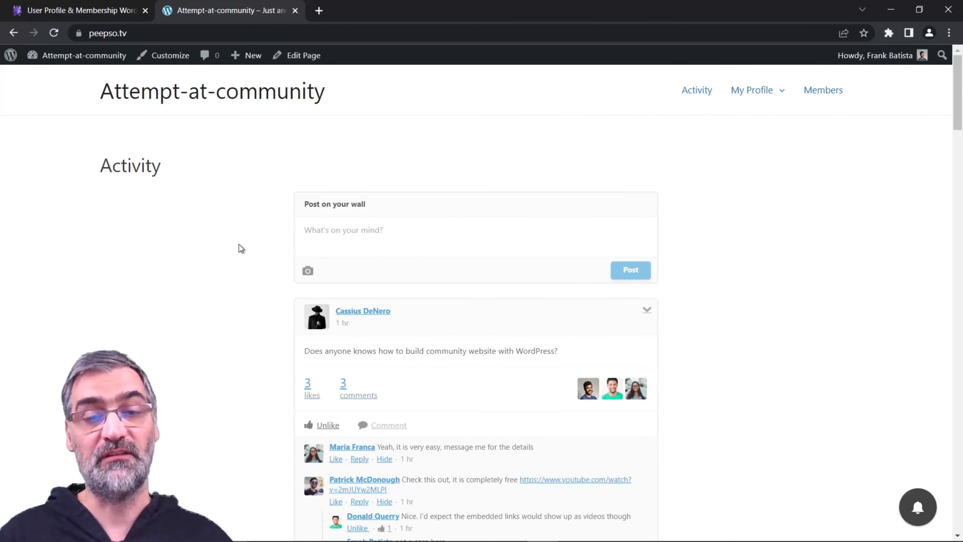
pyautogui.scroll(-5, 239, 244)
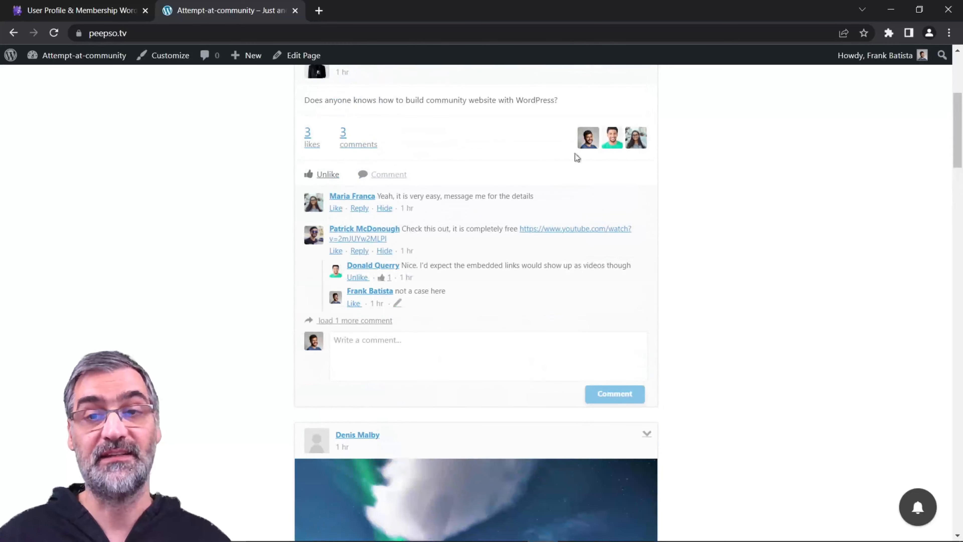
pyautogui.scroll(5, 546, 281)
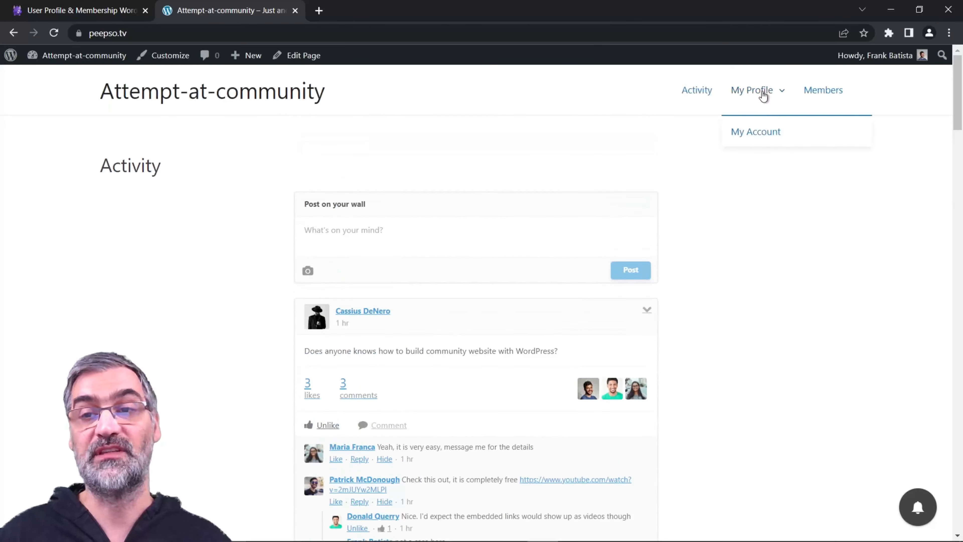
# - Review the Friends and About sections of the logged-in user's own profile
pyautogui.click(764, 93)
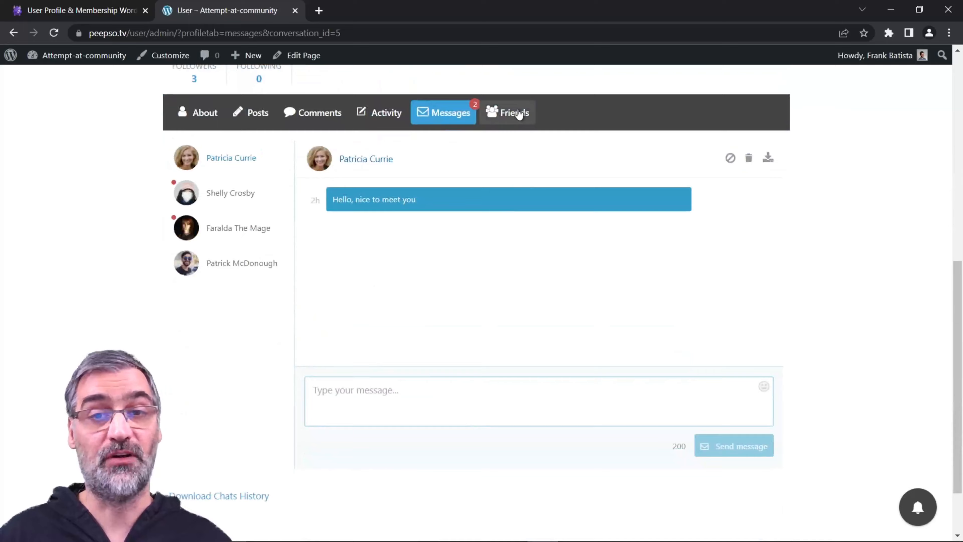
pyautogui.click(518, 113)
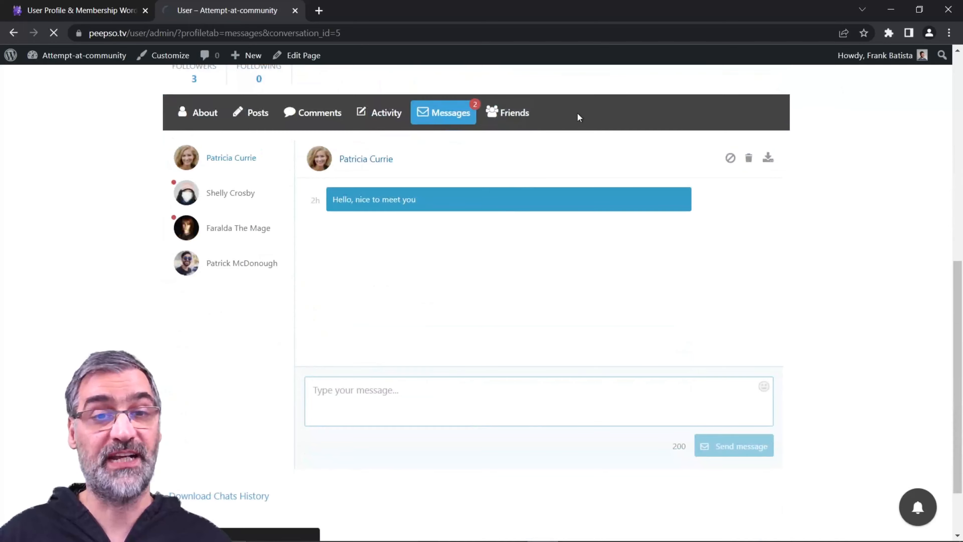
pyautogui.scroll(-3, 426, 279)
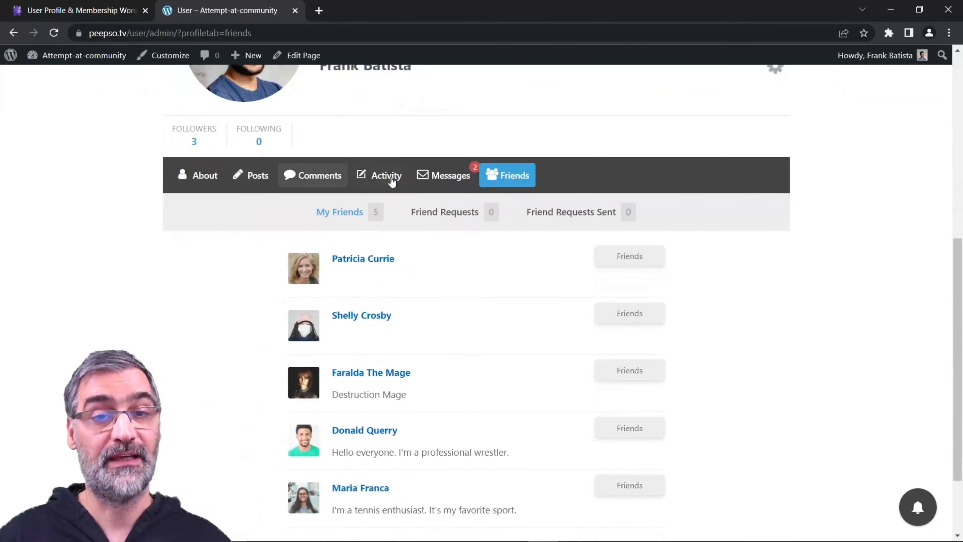
pyautogui.click(191, 178)
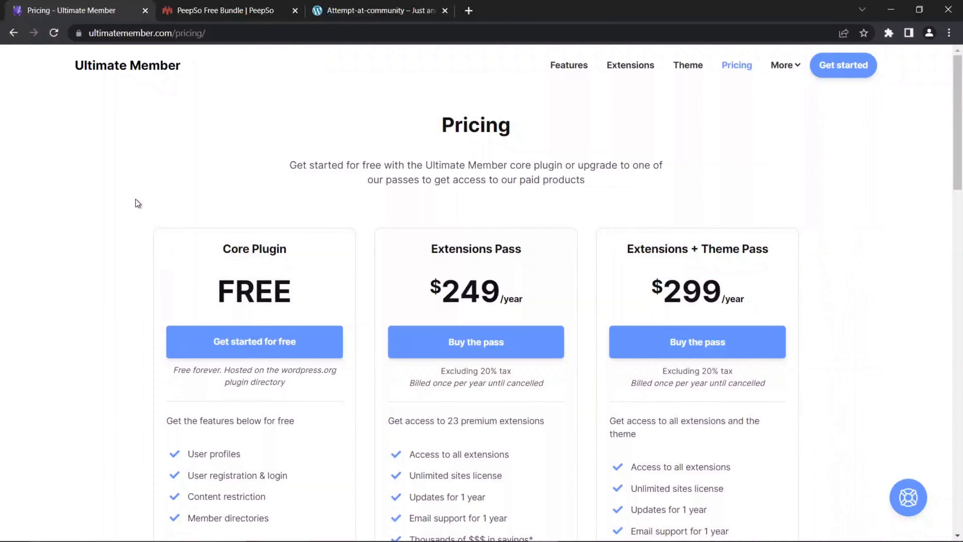
# - View the PeepSo Free Bundle page and compare it with the activity feed on the Attempt-at-community site
pyautogui.click(225, 10)
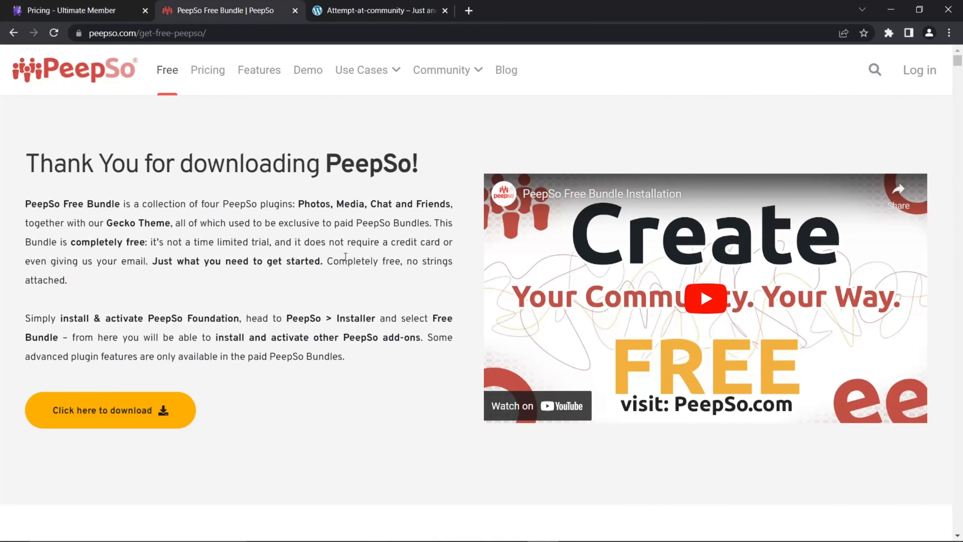
pyautogui.click(379, 10)
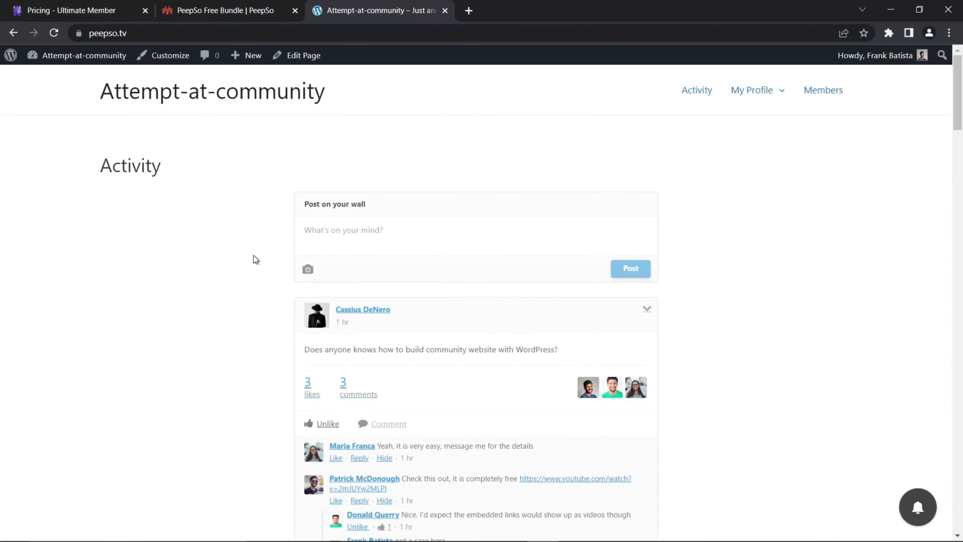
pyautogui.scroll(-5, 255, 260)
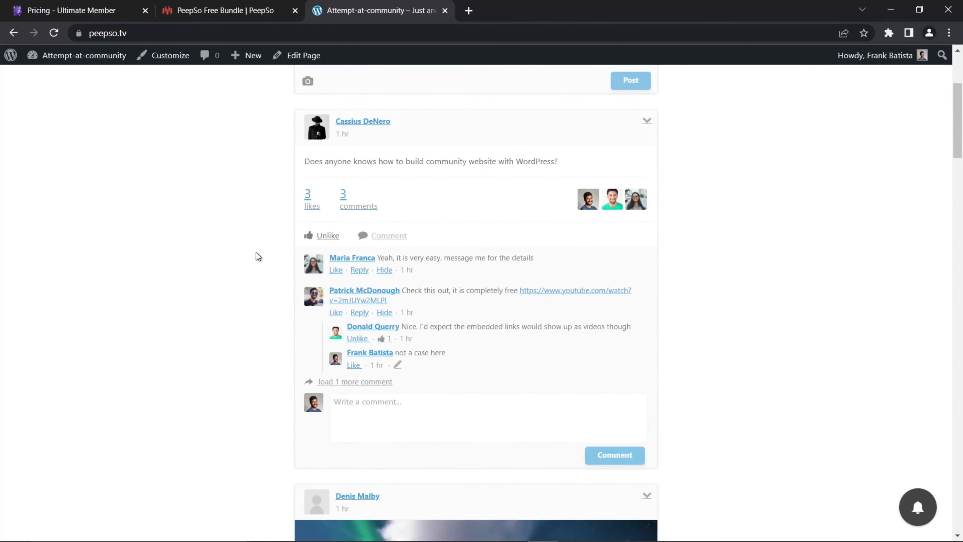
pyautogui.scroll(5, 256, 257)
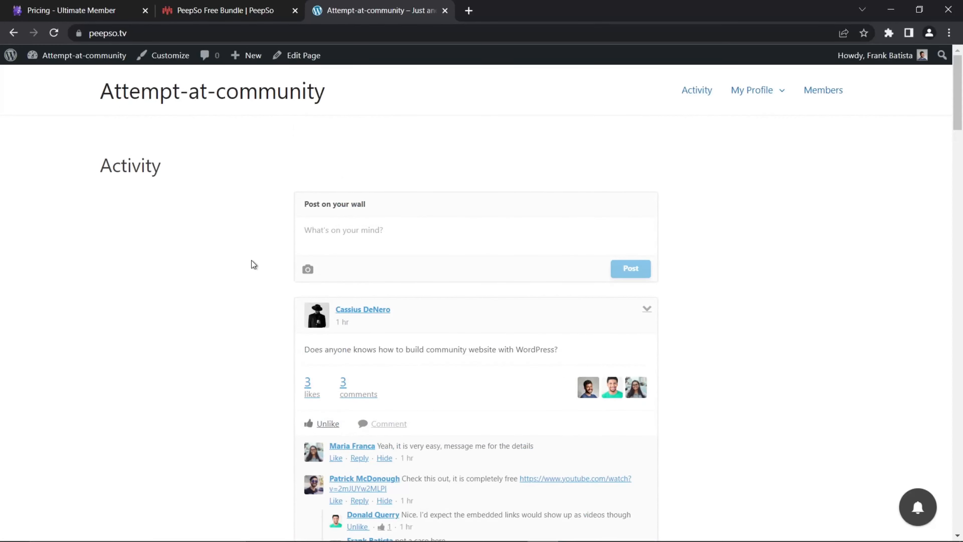
# - Revisit the Ultimate Member pricing and PeepSo Free Bundle pages, ending on the Attempt-at-community site
pyautogui.click(72, 11)
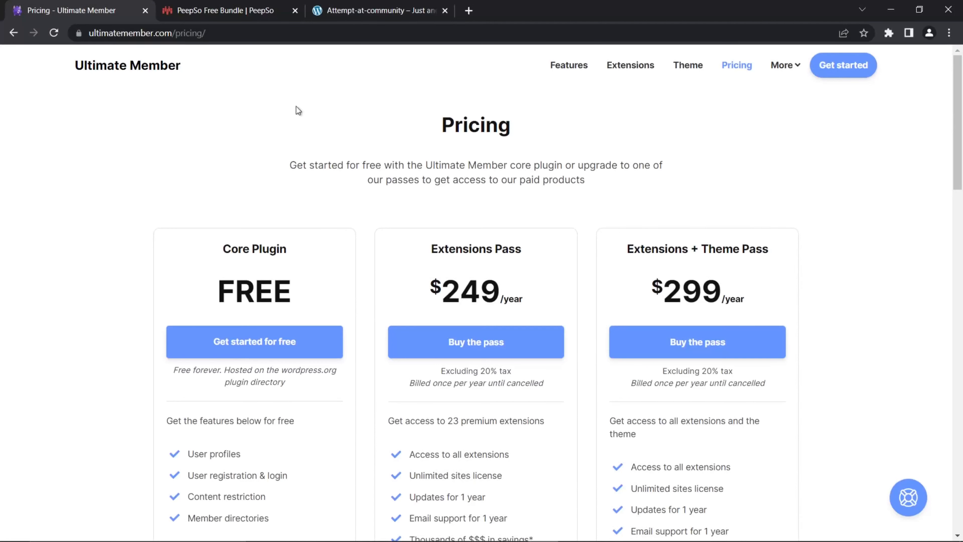
pyautogui.click(192, 14)
pyautogui.click(351, 12)
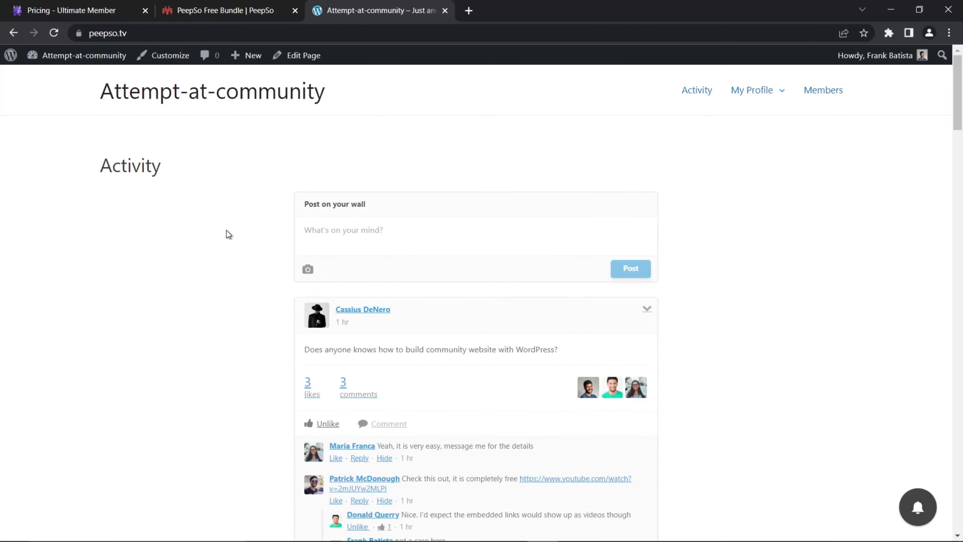
# - Browse the whole activity feed down to the page footer and back to the post box
pyautogui.scroll(-10, 253, 246)
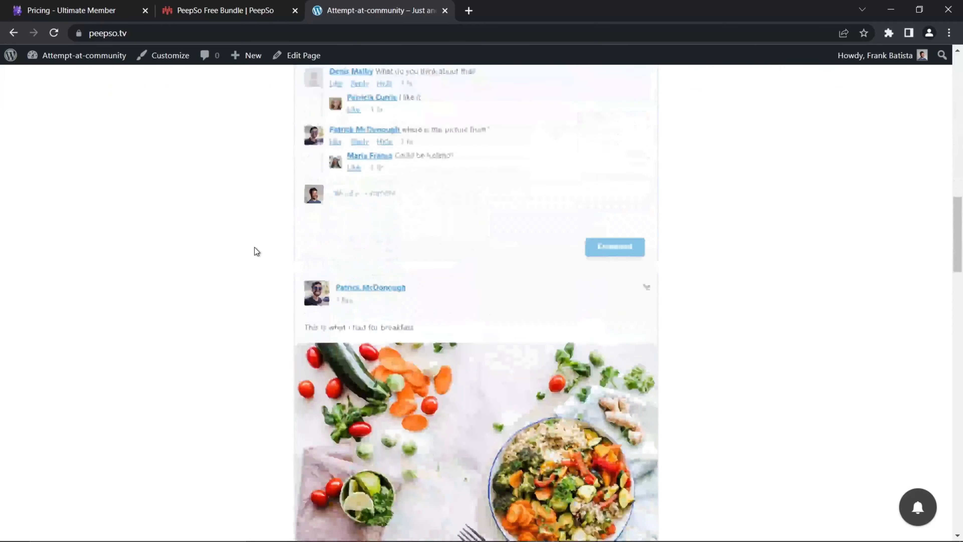
pyautogui.scroll(-15, 254, 247)
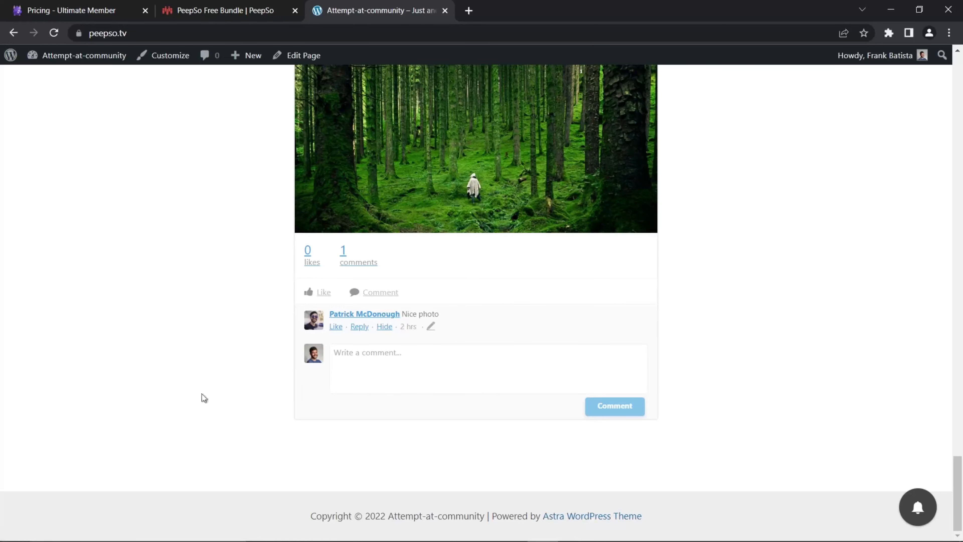
pyautogui.scroll(5, 189, 387)
pyautogui.scroll(15, 188, 387)
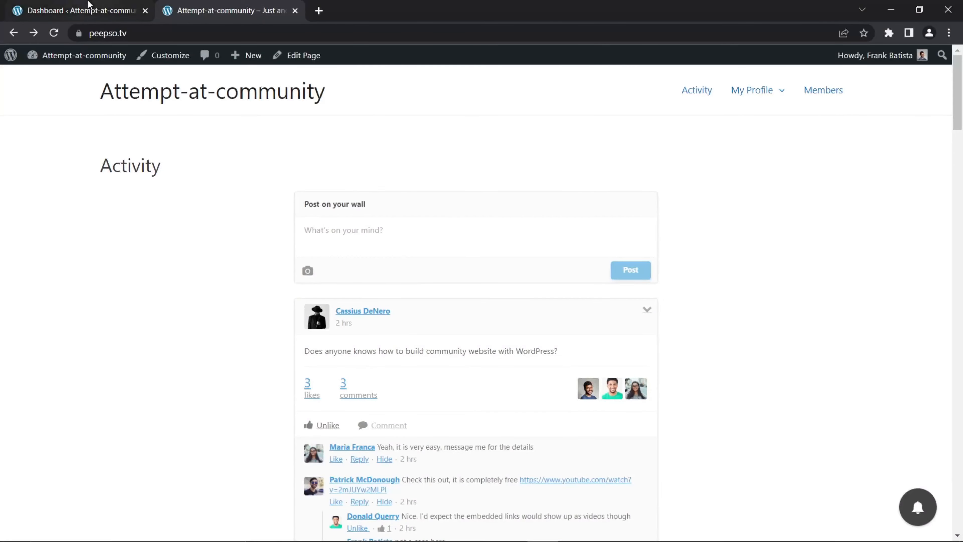
# - Open the Ultimate Member plugin's general page settings in the WordPress admin area
pyautogui.click(84, 11)
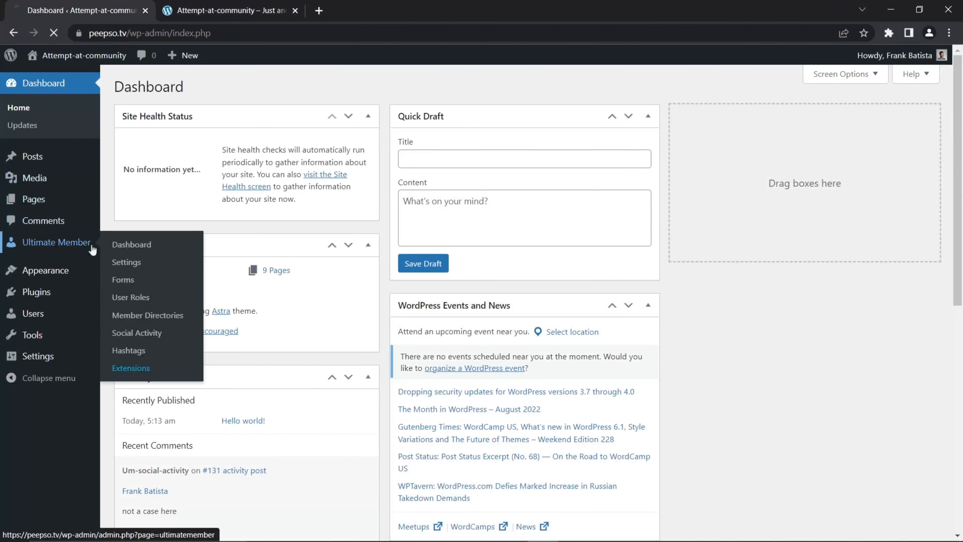
pyautogui.click(66, 241)
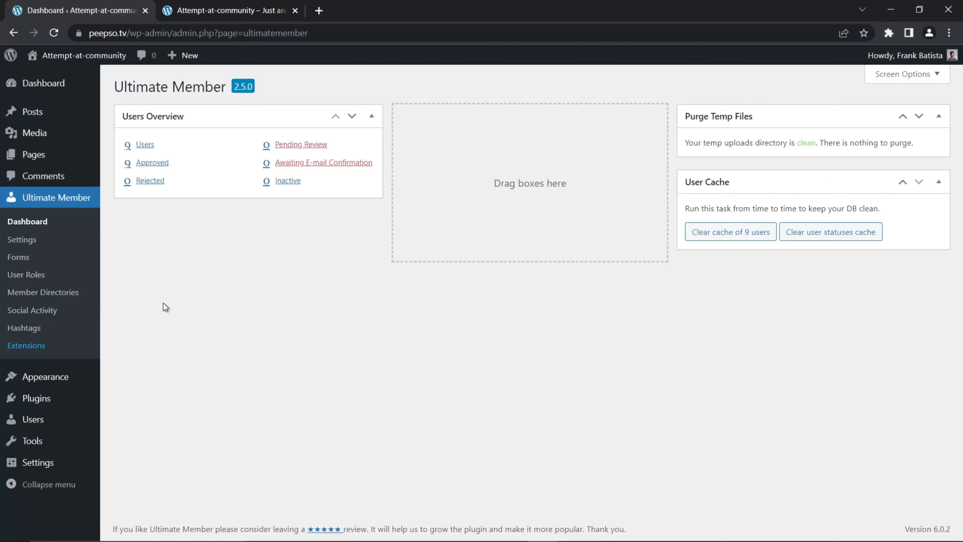
pyautogui.click(22, 239)
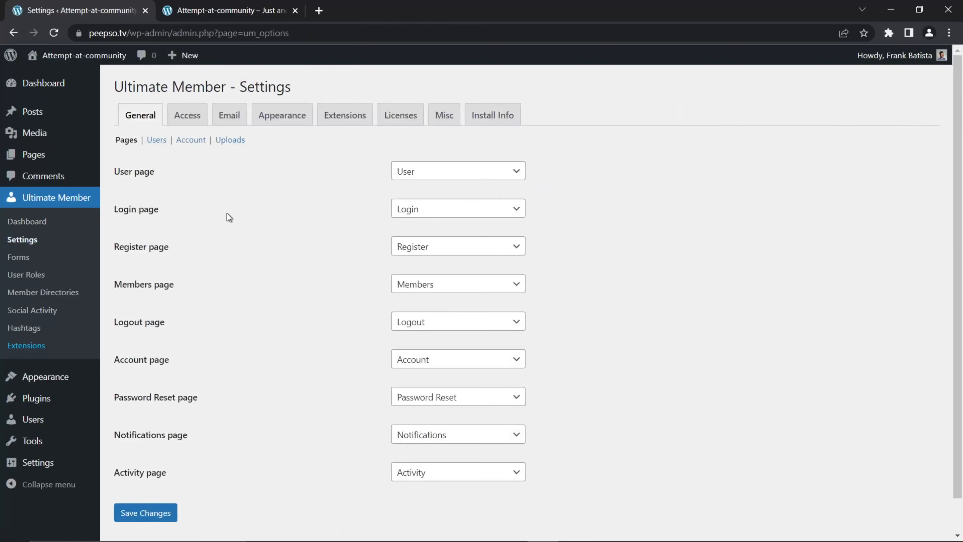
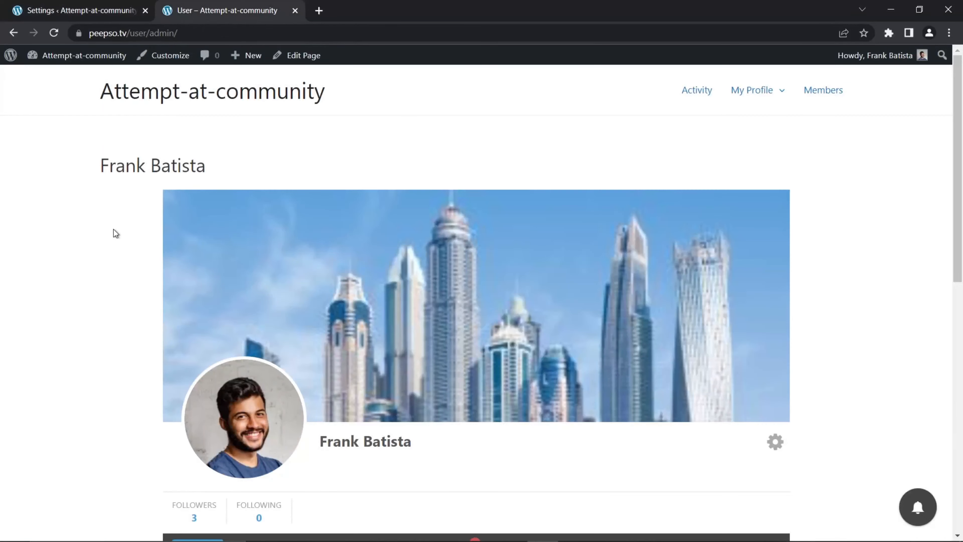
# - Examine the layout of posts, photos and comments in the community's activity feed, and open the member directory
pyautogui.click(700, 91)
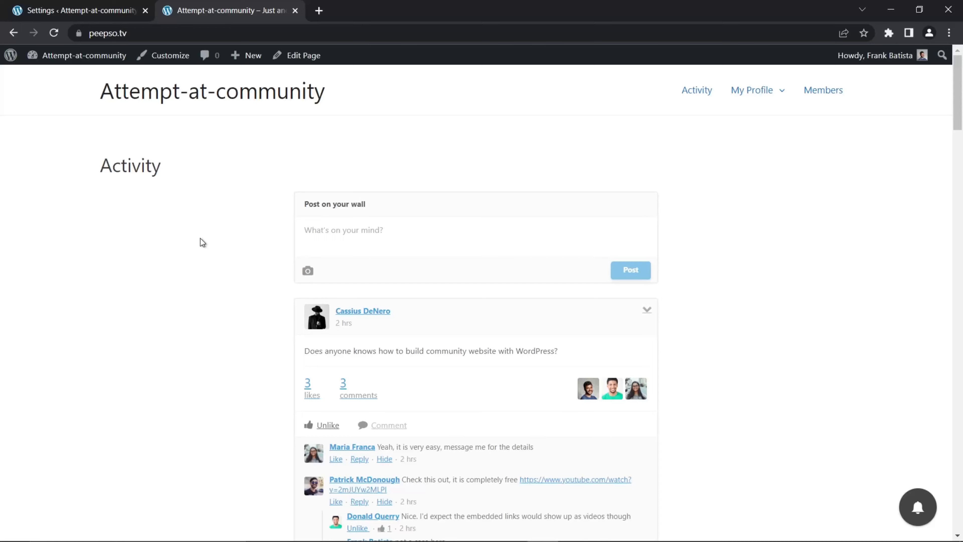
pyautogui.scroll(-2, 270, 282)
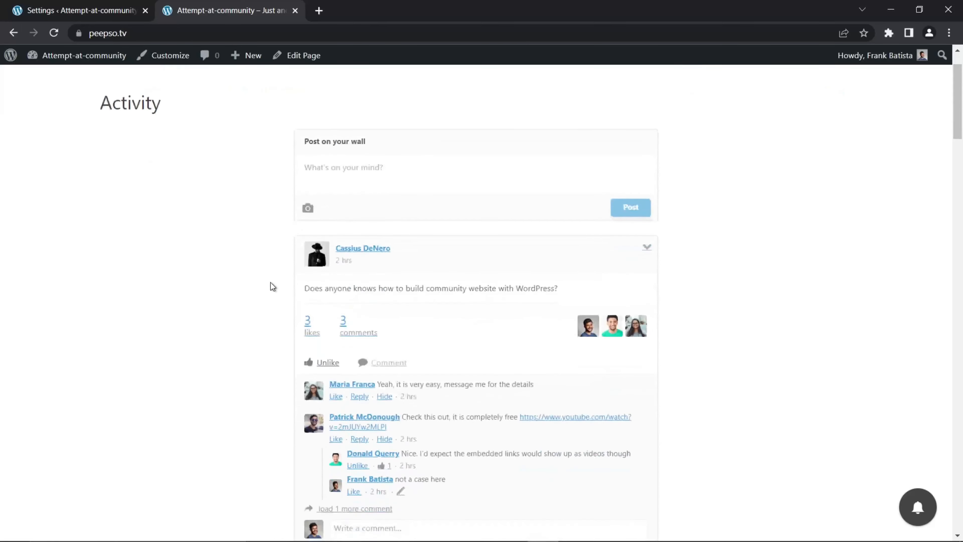
pyautogui.scroll(-2, 283, 282)
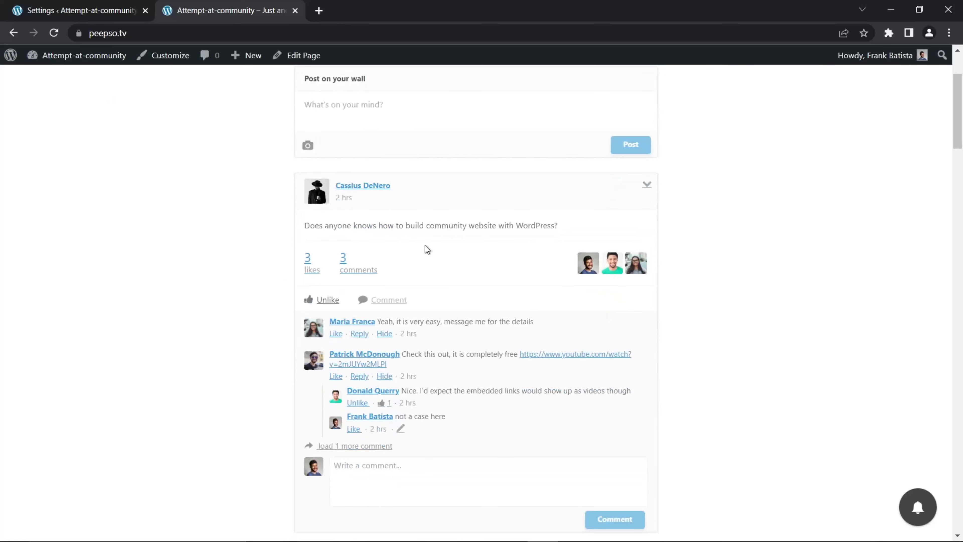
pyautogui.scroll(-2, 429, 247)
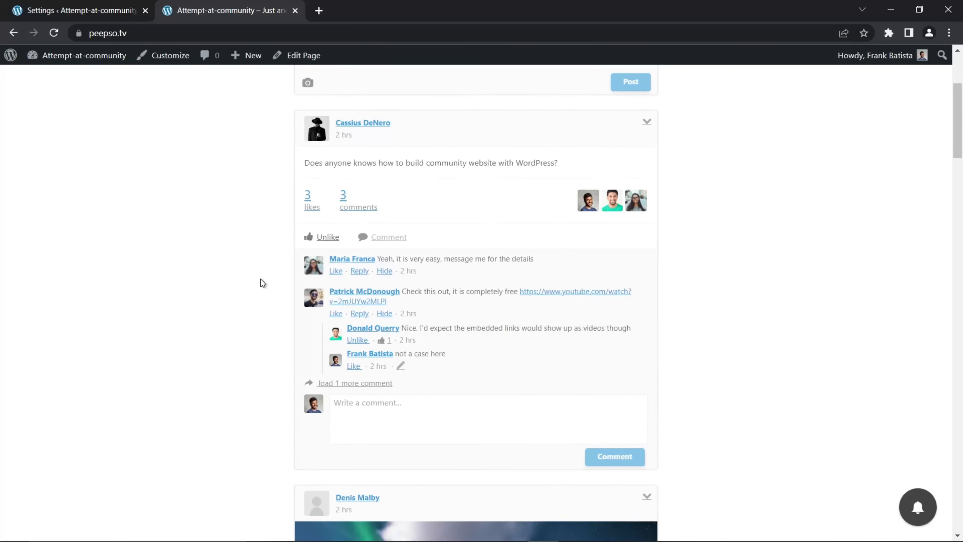
pyautogui.scroll(2, 262, 283)
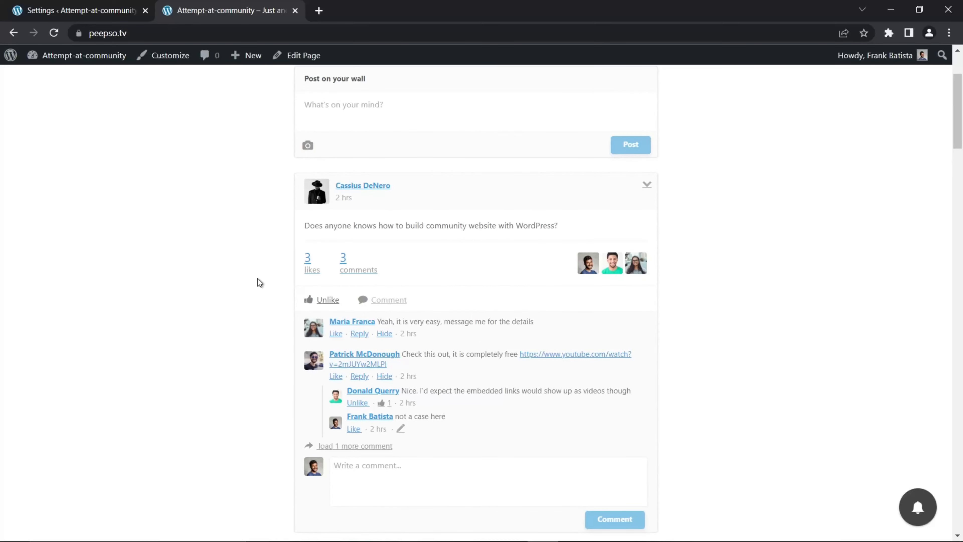
pyautogui.scroll(-15, 279, 277)
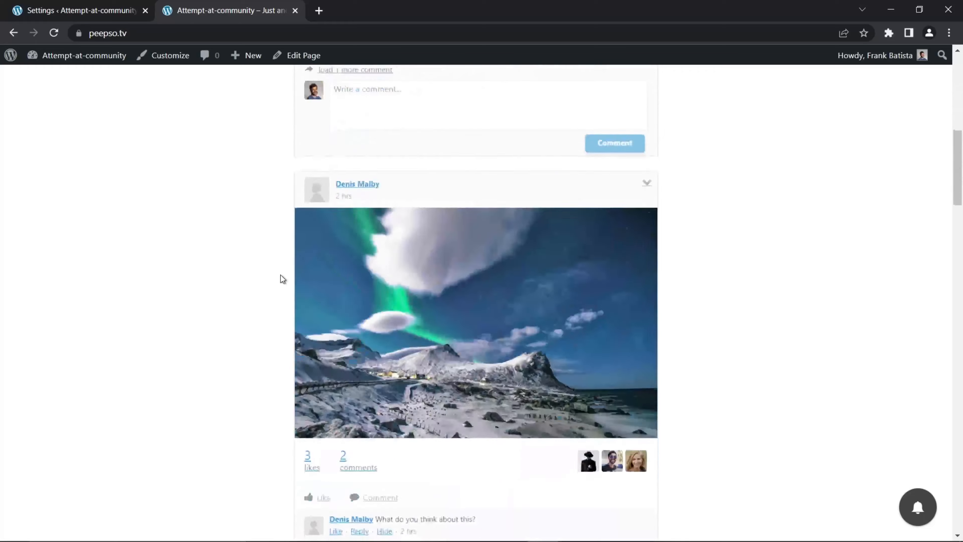
pyautogui.scroll(16, 493, 287)
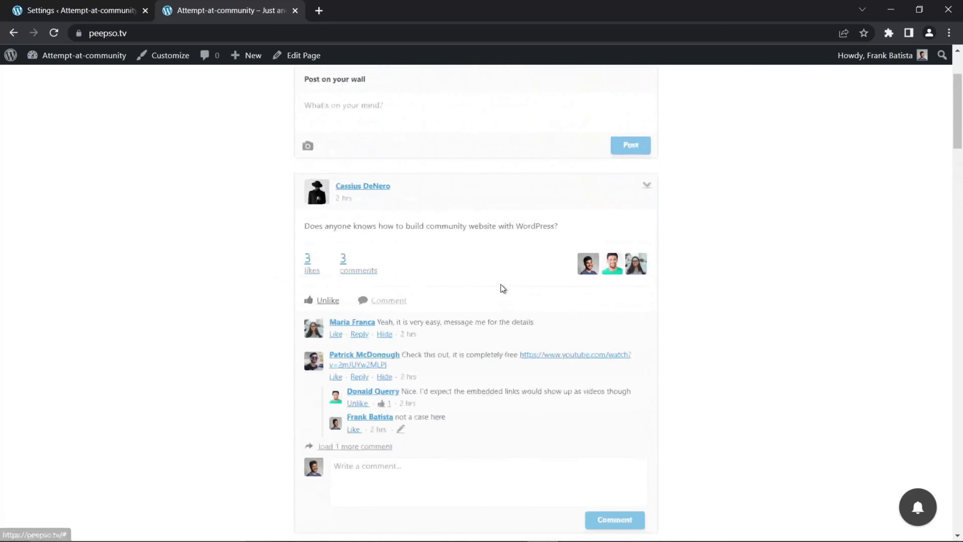
pyautogui.click(833, 93)
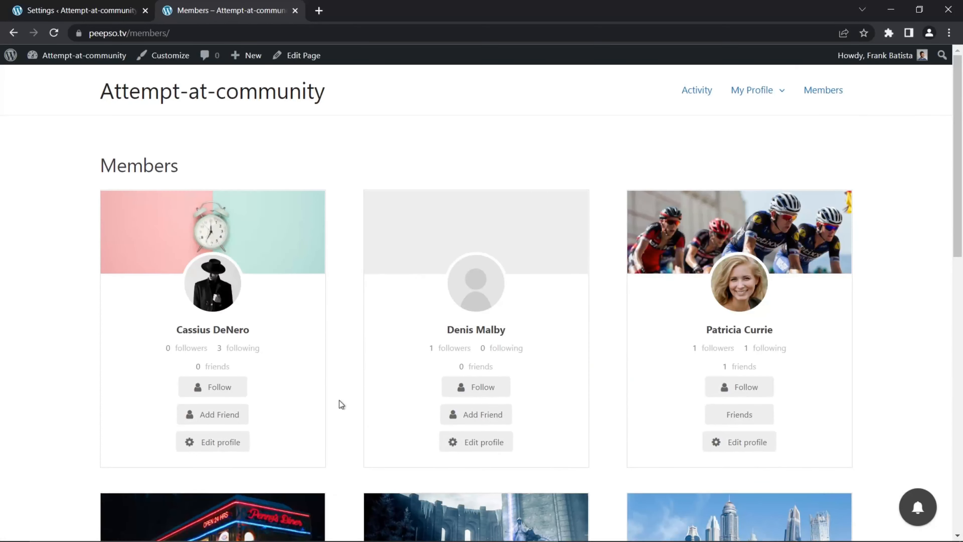
# - Send a friend request to the directory member without a profile photo and browse the remaining member cards
pyautogui.scroll(-2, 397, 392)
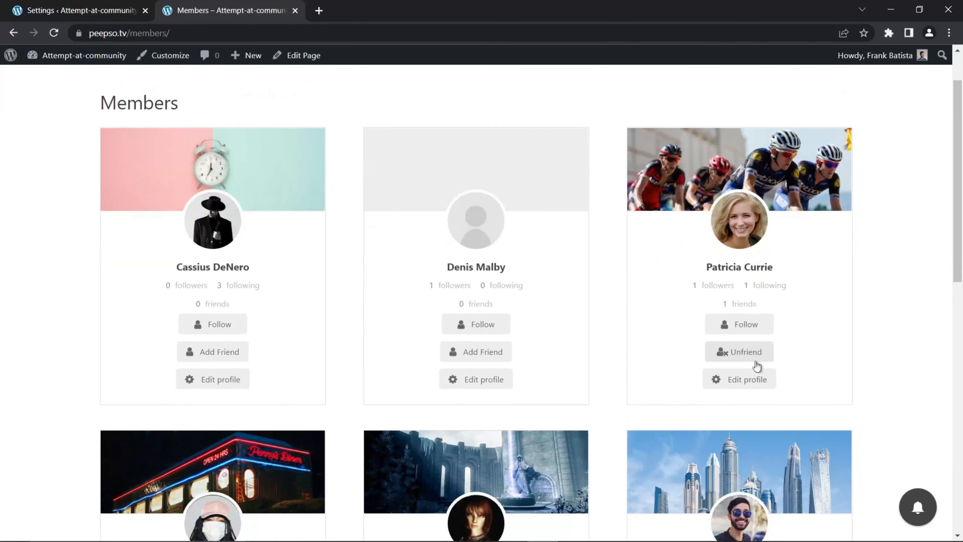
pyautogui.scroll(-2, 579, 339)
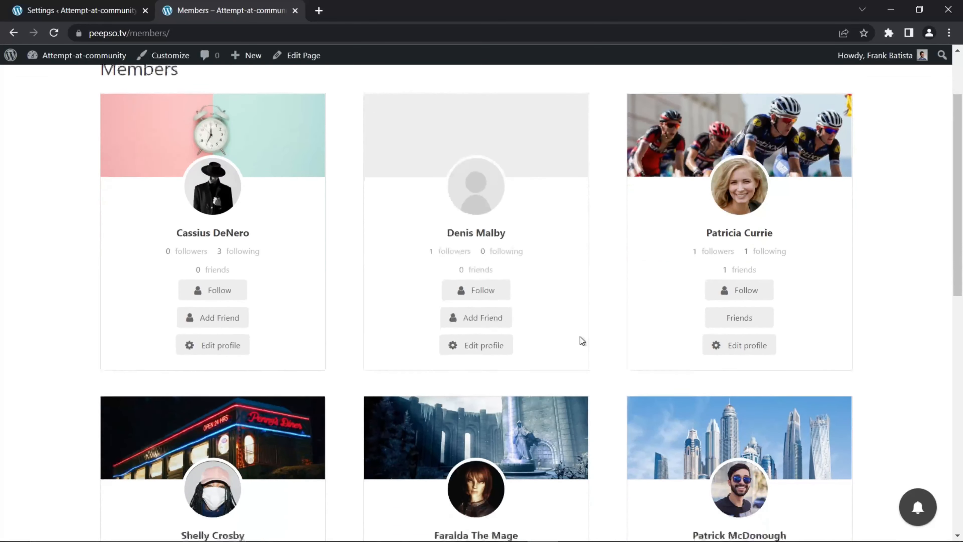
pyautogui.click(456, 290)
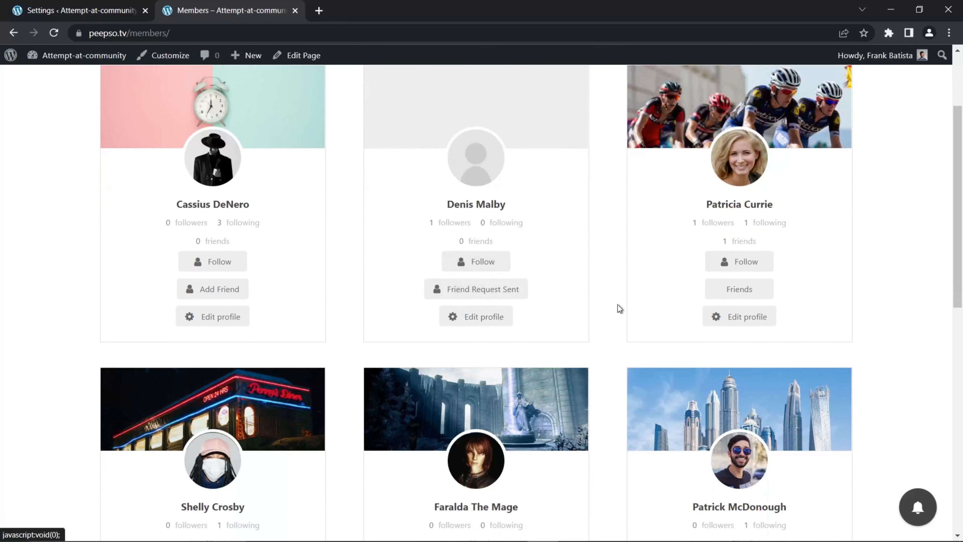
pyautogui.scroll(-10, 584, 325)
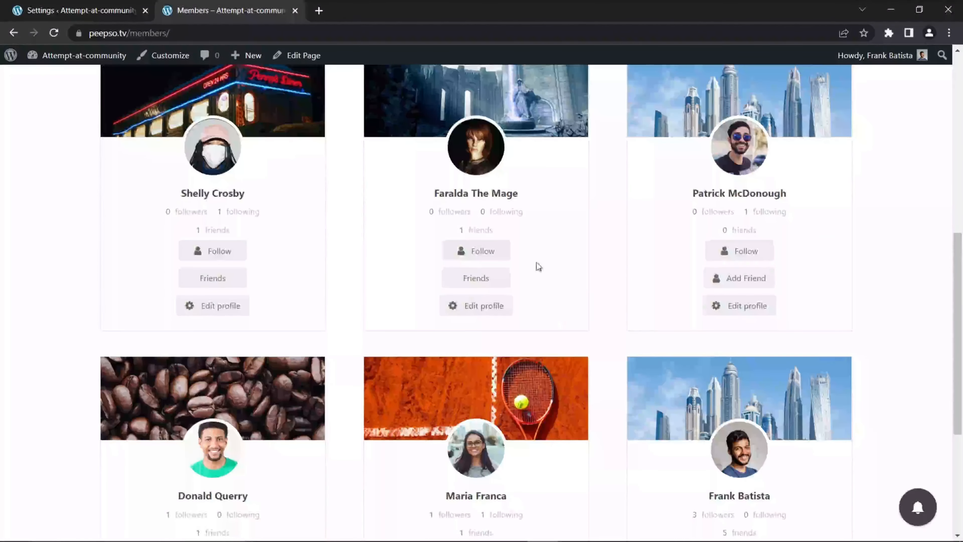
pyautogui.click(493, 280)
pyautogui.scroll(14, 602, 284)
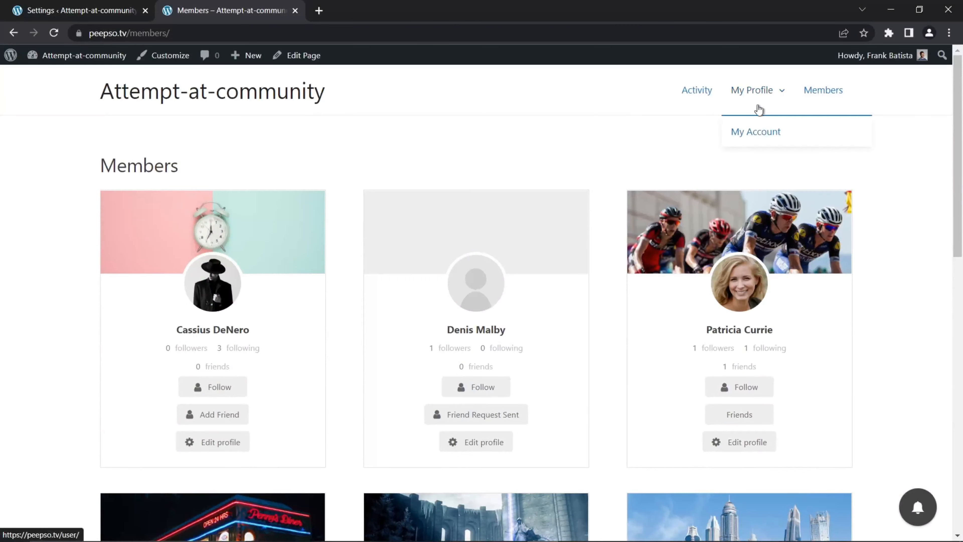
# - Open your own community profile and examine the personal details in its About section
pyautogui.click(762, 95)
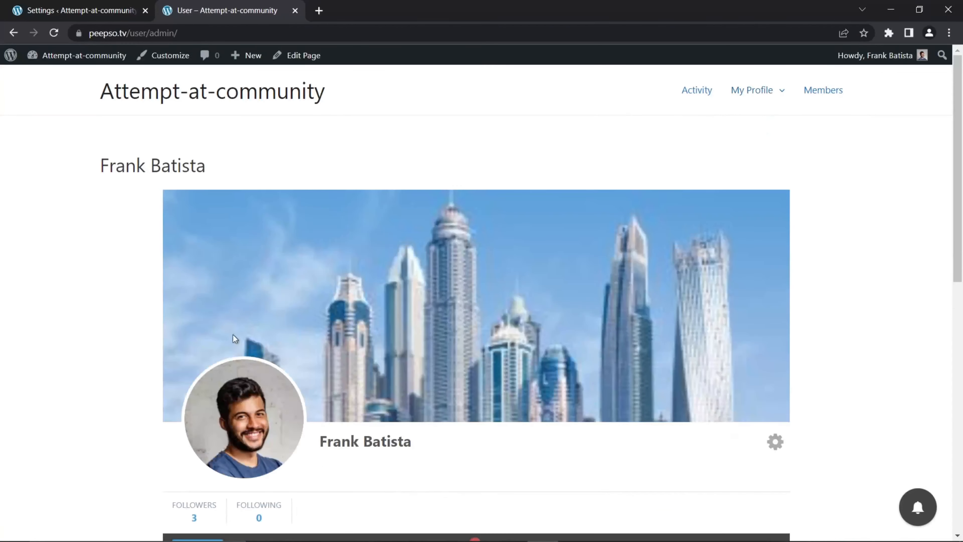
pyautogui.scroll(-7, 232, 337)
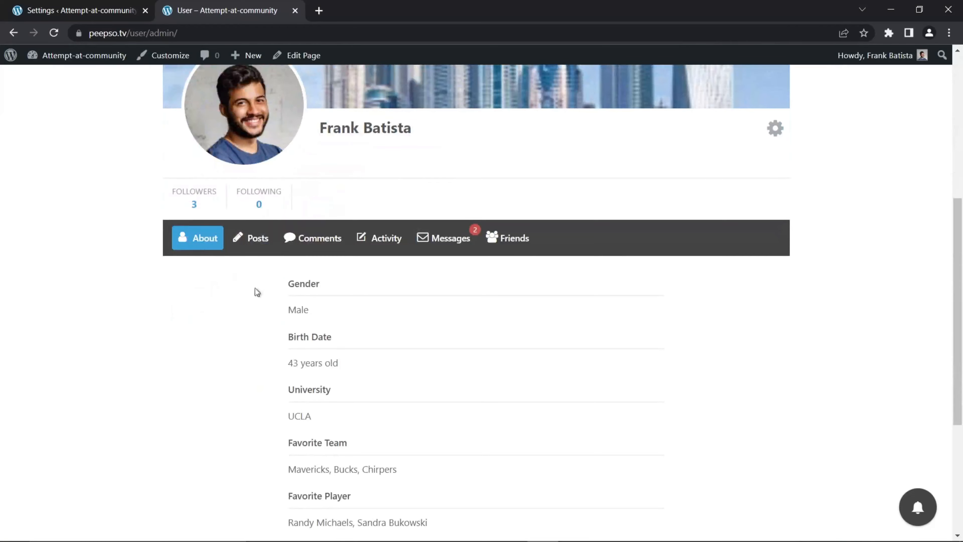
pyautogui.scroll(-3, 349, 330)
# - Open Ultimate Member's Default Profile form for editing in the admin area, examine its field list, and return to the front-end profile
pyautogui.click(81, 11)
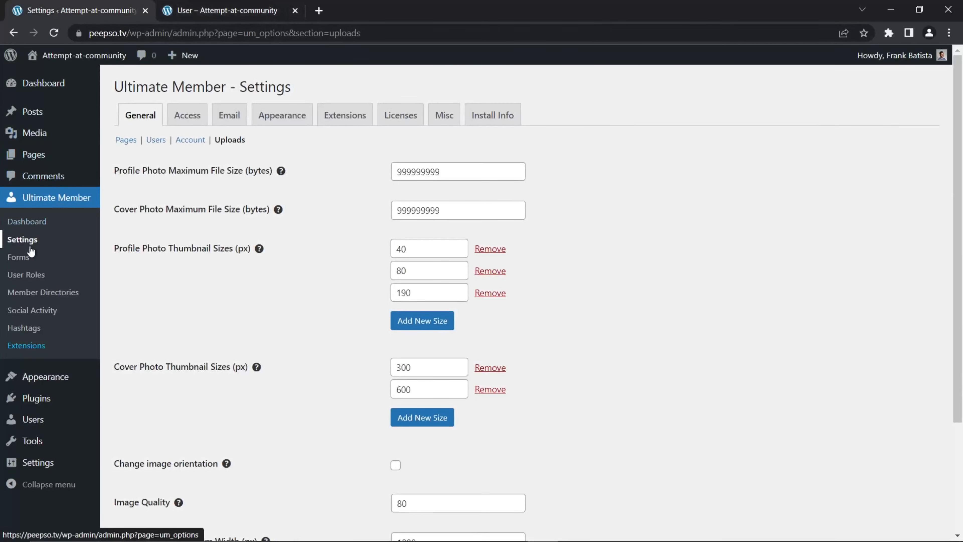
pyautogui.click(17, 257)
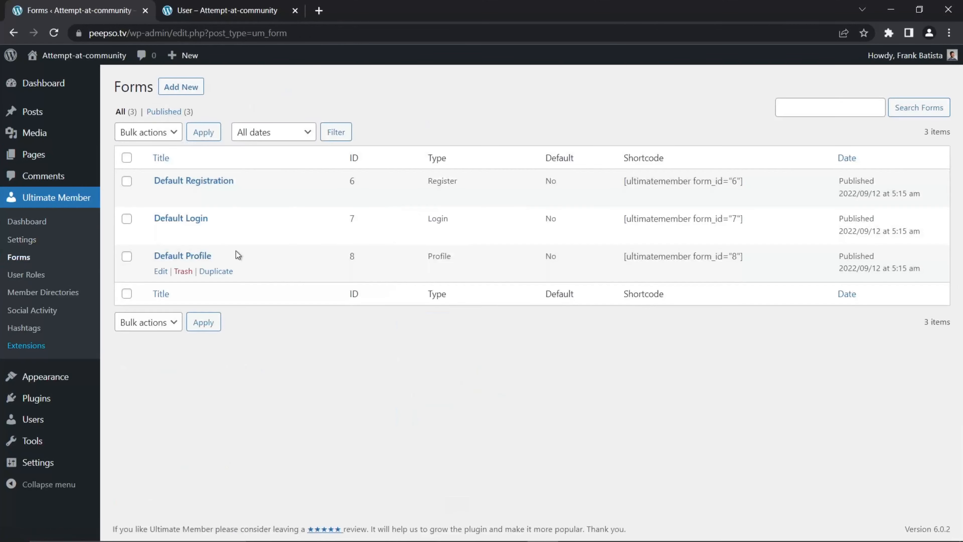
pyautogui.click(159, 272)
pyautogui.scroll(-4, 447, 286)
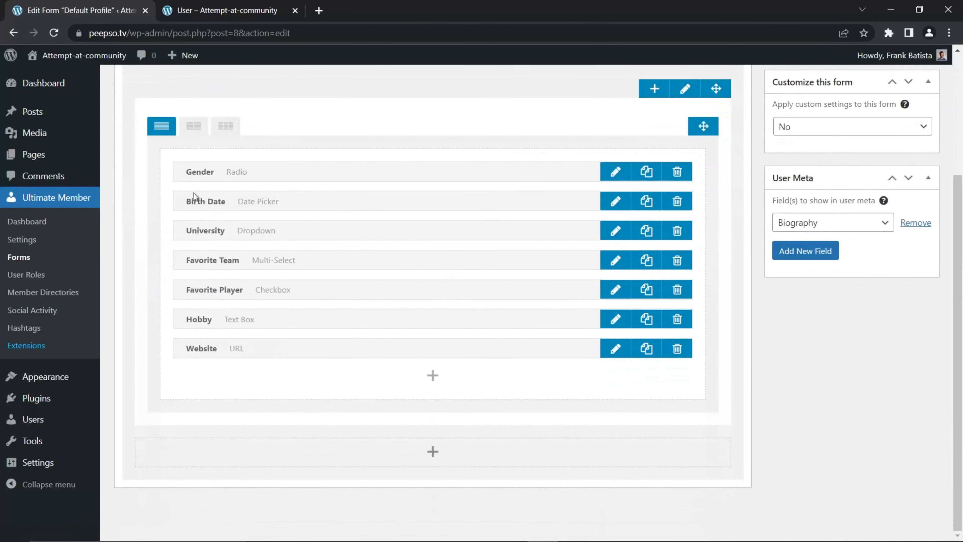
pyautogui.scroll(2, 380, 337)
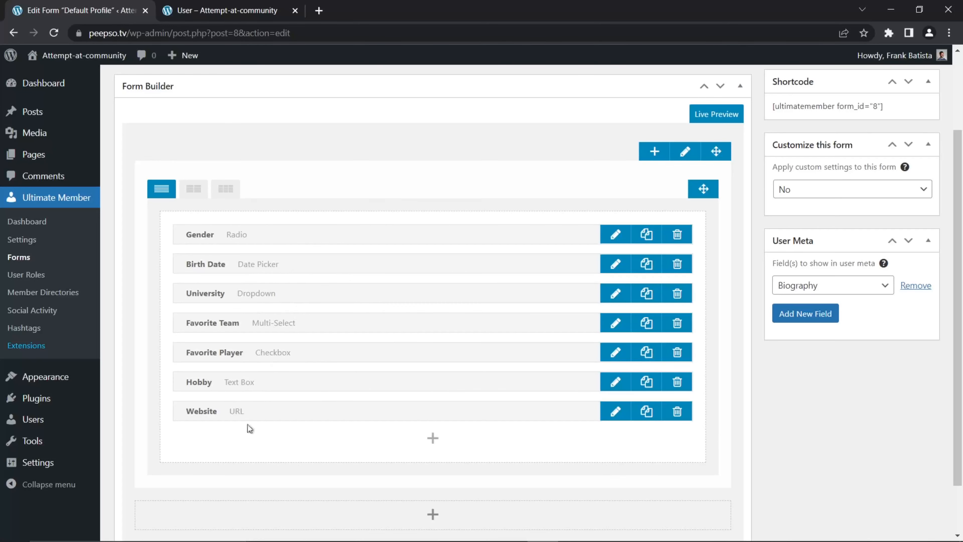
pyautogui.click(214, 11)
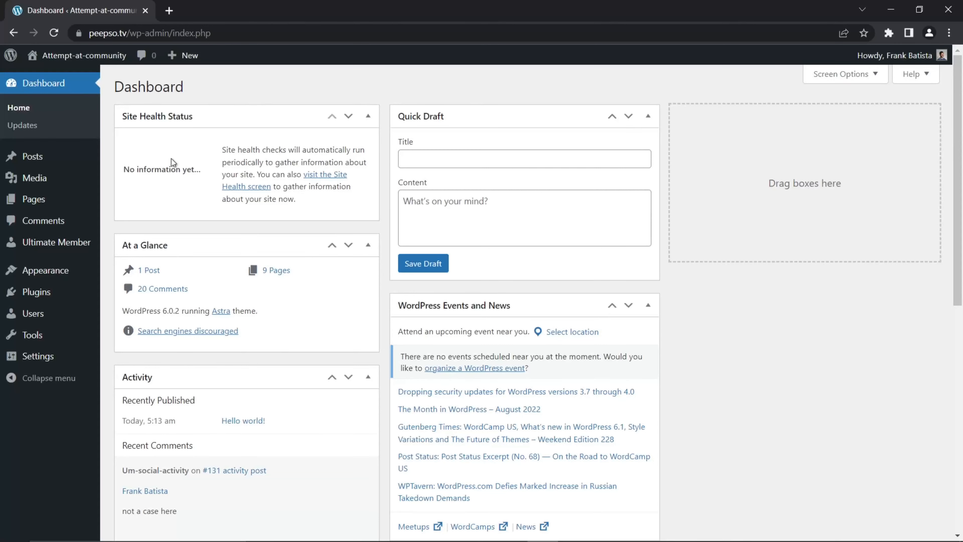
# - Save the site's permalink settings with the Post name structure
pyautogui.moveTo(37, 362)
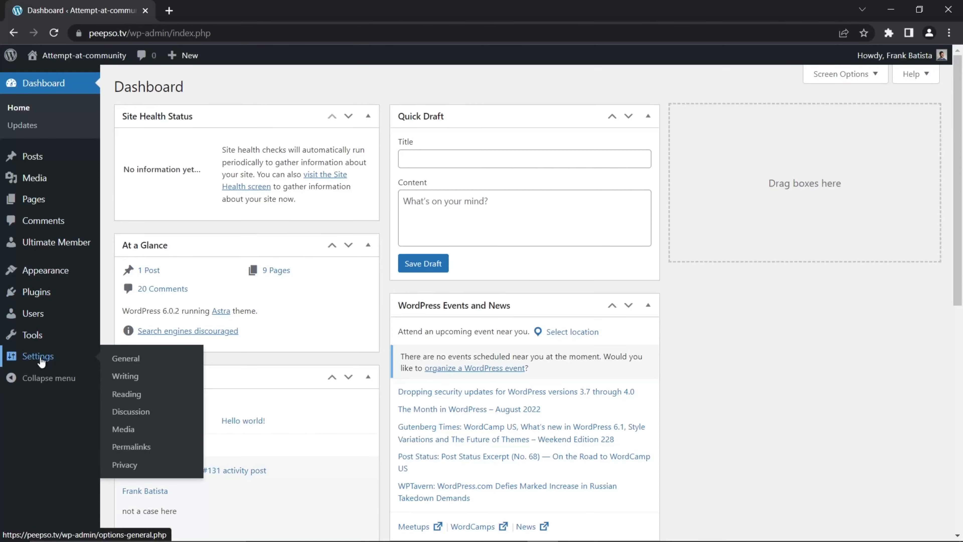
pyautogui.click(131, 448)
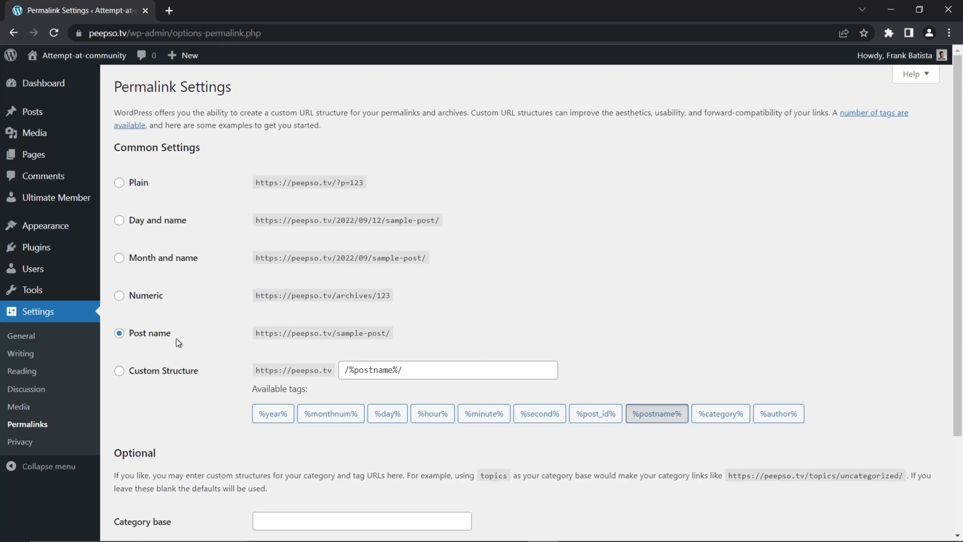
pyautogui.scroll(-3, 216, 333)
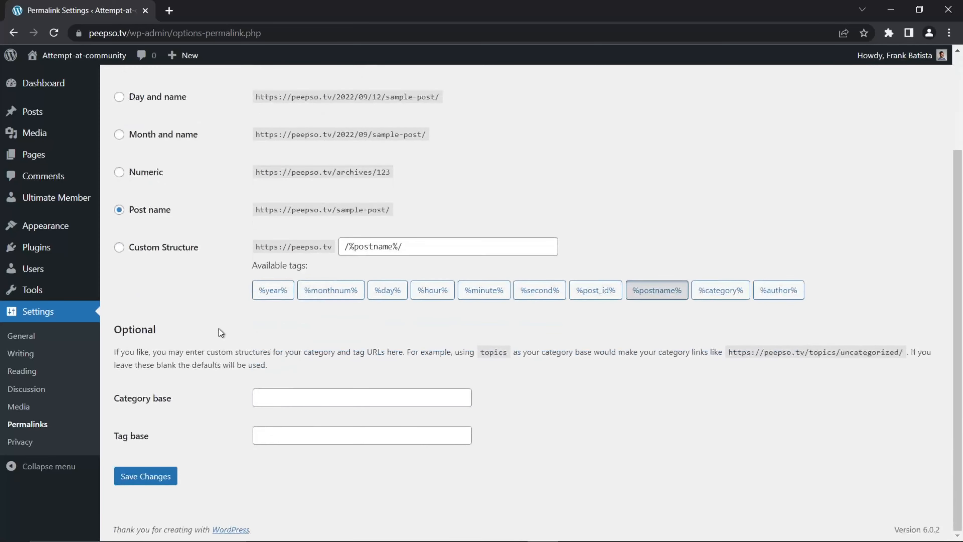
pyautogui.click(154, 481)
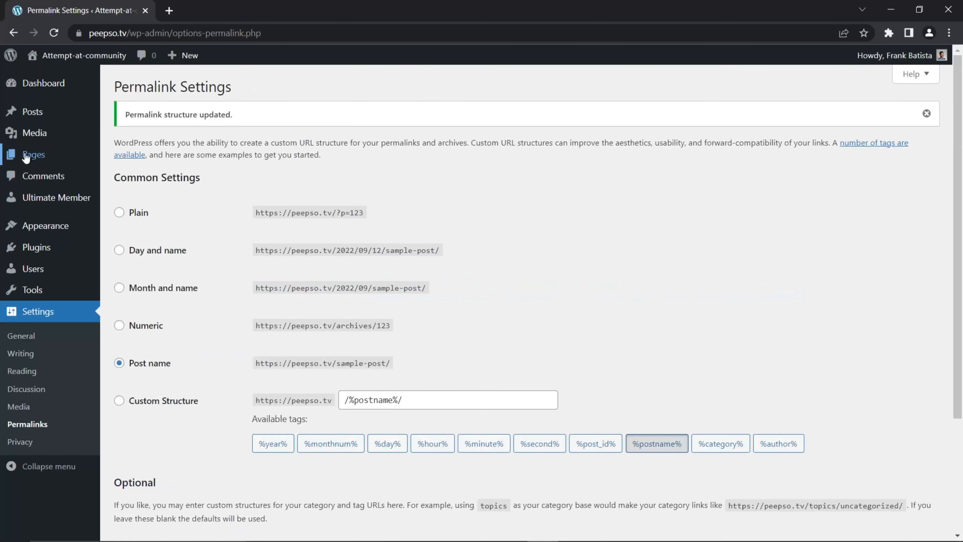
# - Move all of the site's Ultimate Member pages to the trash in one bulk action
pyautogui.moveTo(35, 155)
pyautogui.click(125, 162)
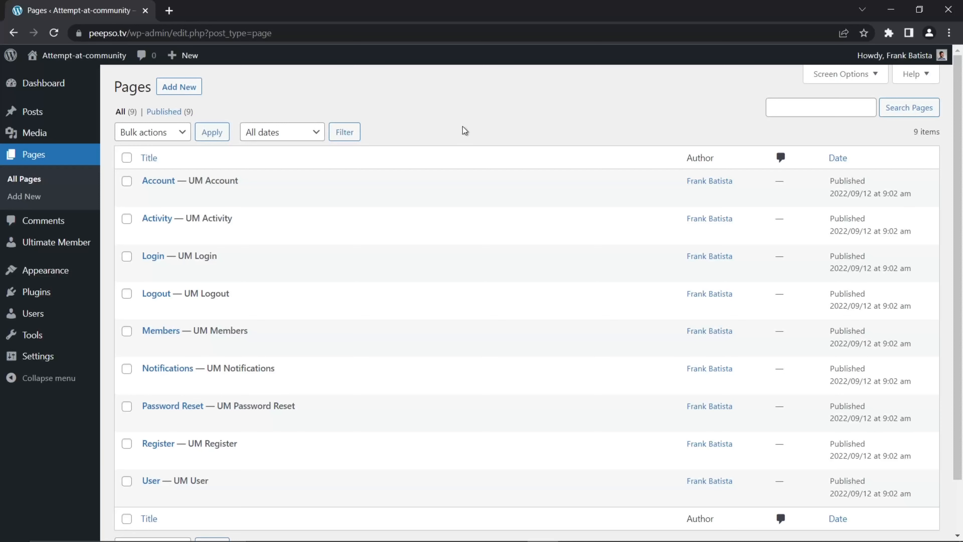
pyautogui.click(128, 159)
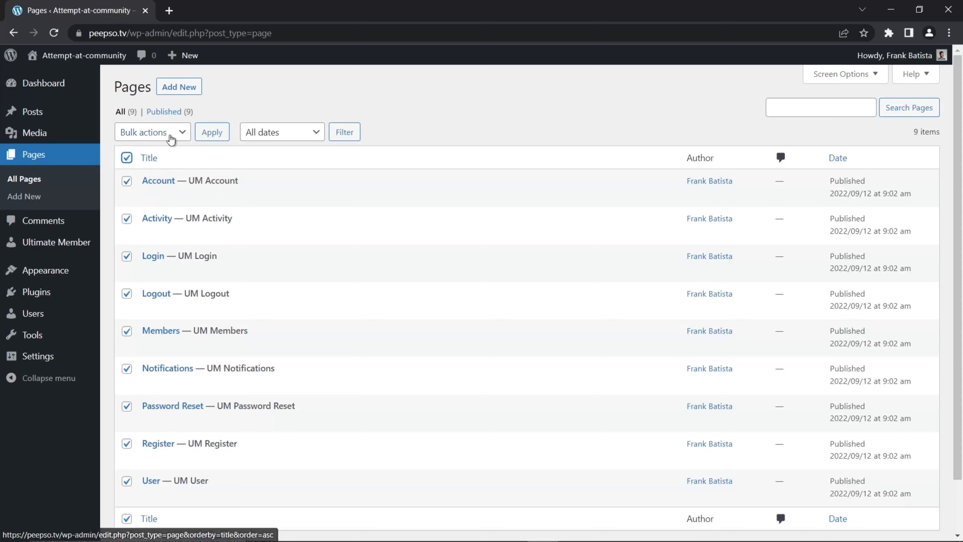
pyautogui.click(178, 133)
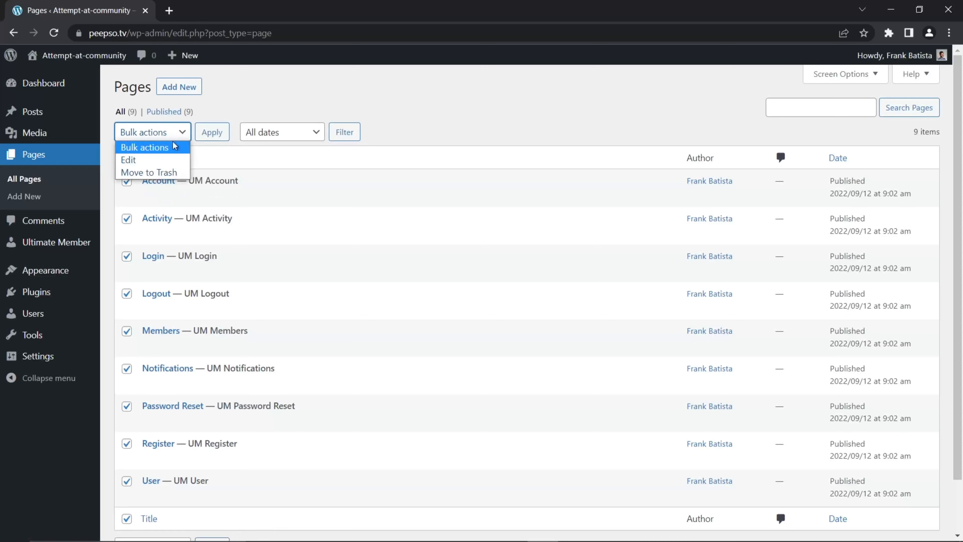
pyautogui.click(149, 172)
pyautogui.click(212, 132)
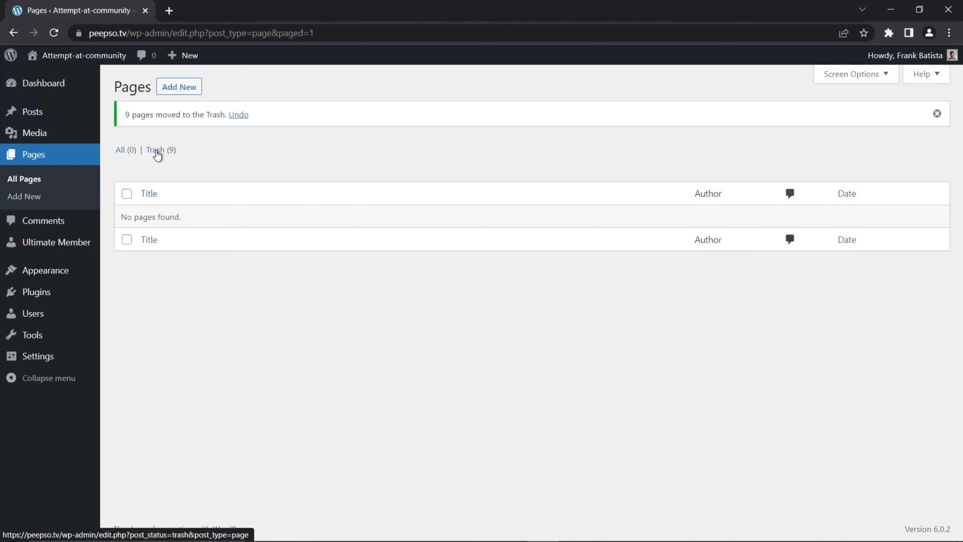
# - Permanently delete all trashed pages and decline Ultimate Member's offer to create its required pages
pyautogui.click(157, 151)
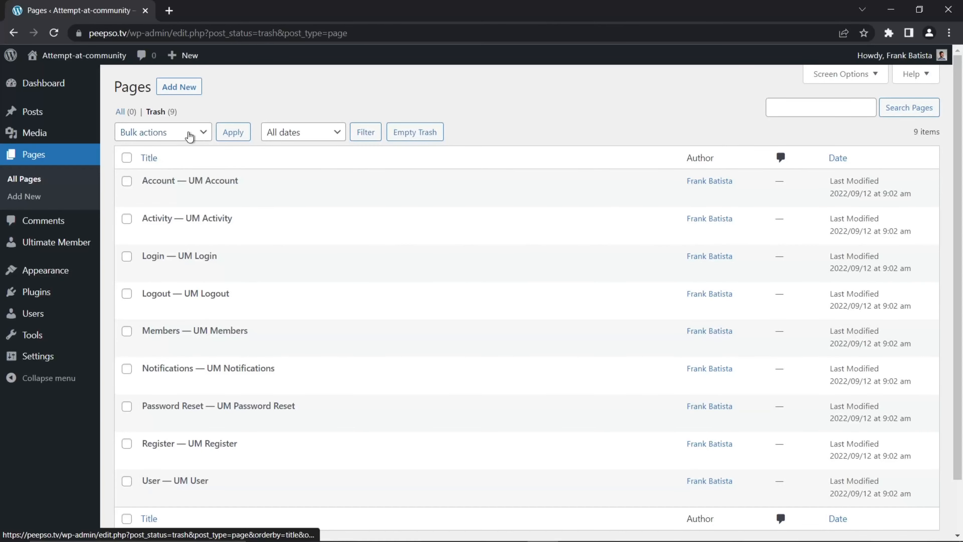
pyautogui.click(126, 158)
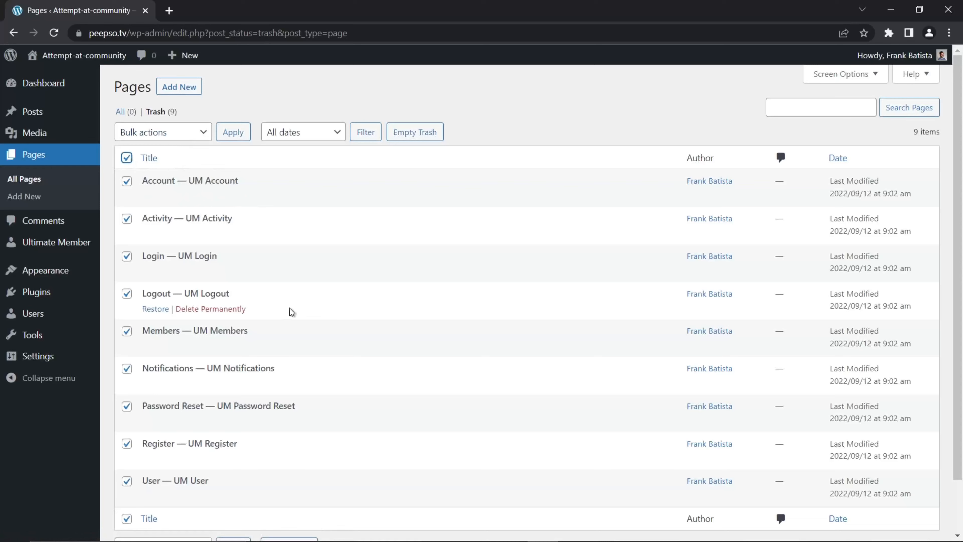
pyautogui.click(204, 134)
pyautogui.click(154, 177)
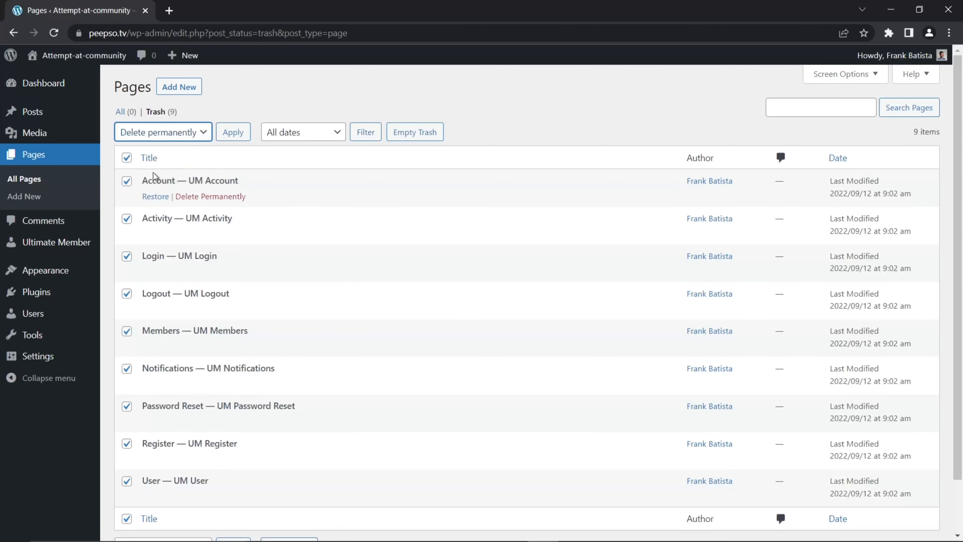
pyautogui.click(231, 133)
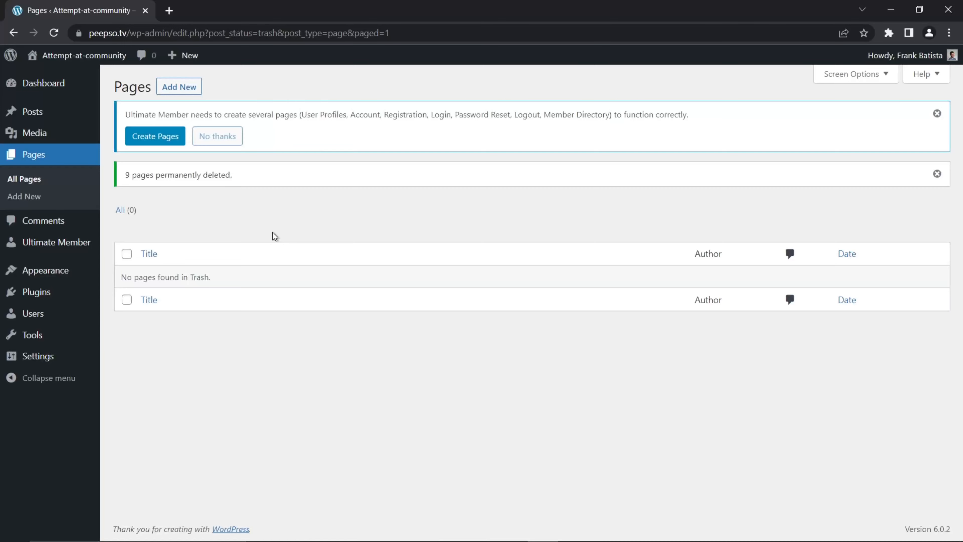
pyautogui.click(222, 136)
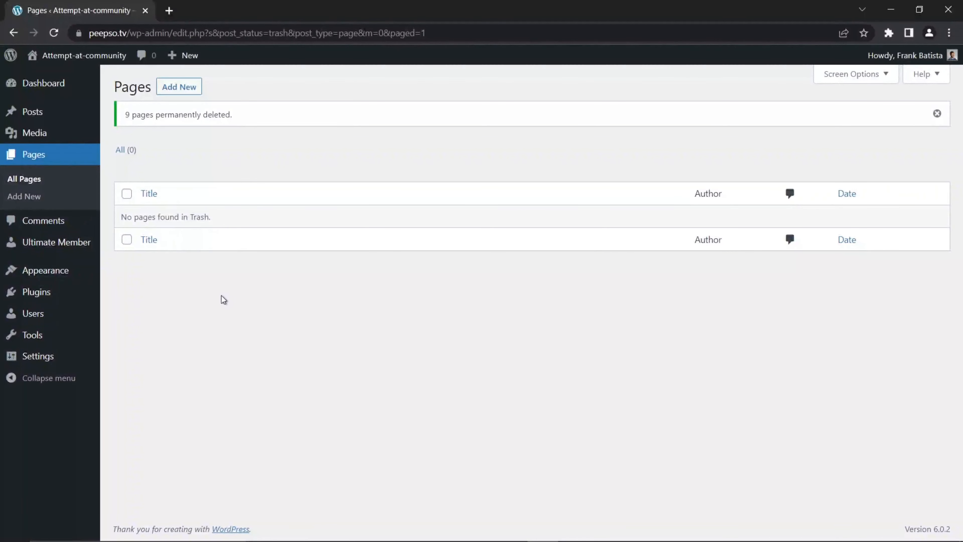
# - Search the plugin directory for PeepSo and activate the Community by PeepSo plugin
pyautogui.moveTo(34, 293)
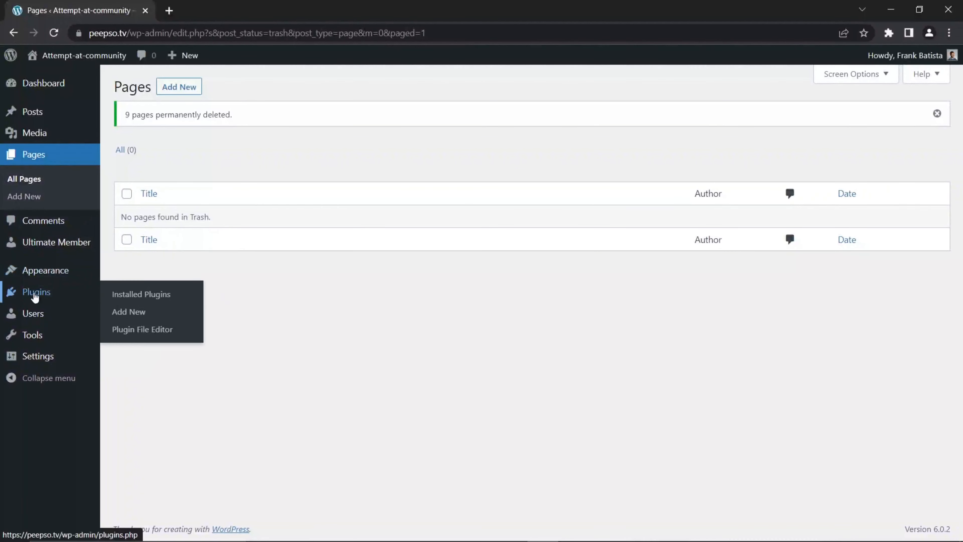
pyautogui.click(129, 312)
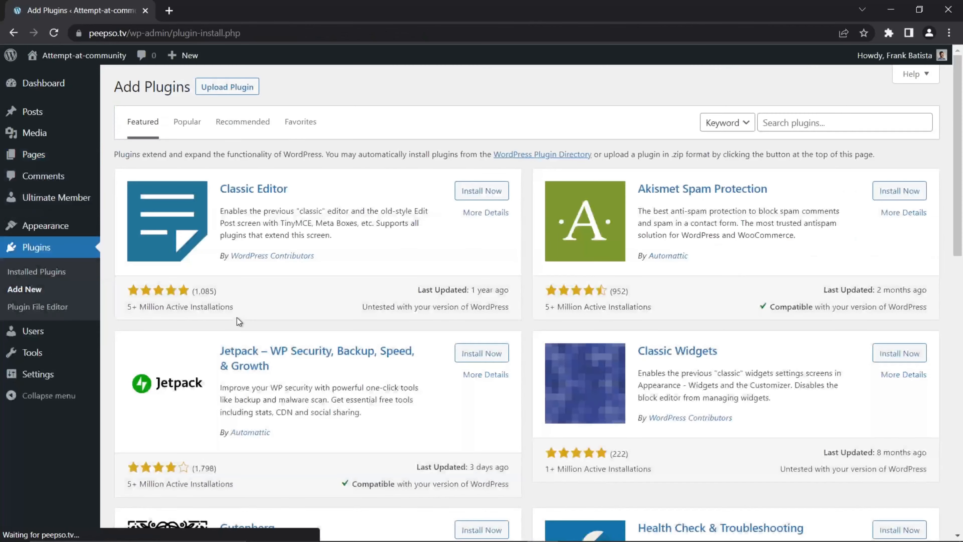
pyautogui.click(801, 120)
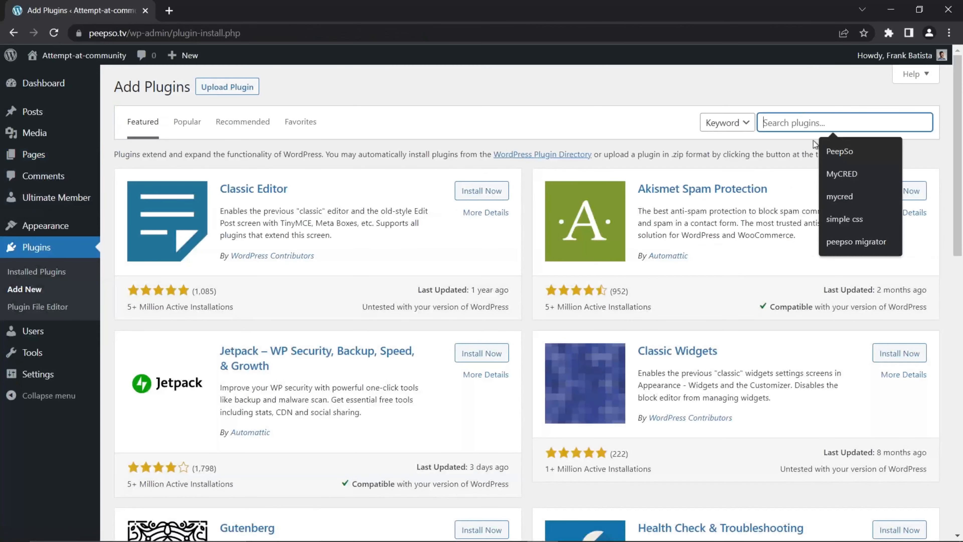
pyautogui.write('PeepSo')
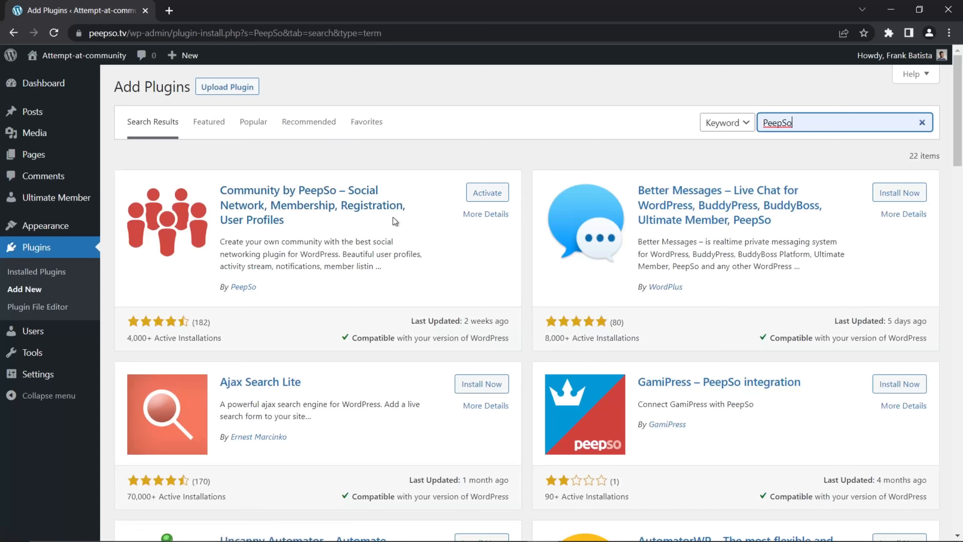
pyautogui.click(492, 197)
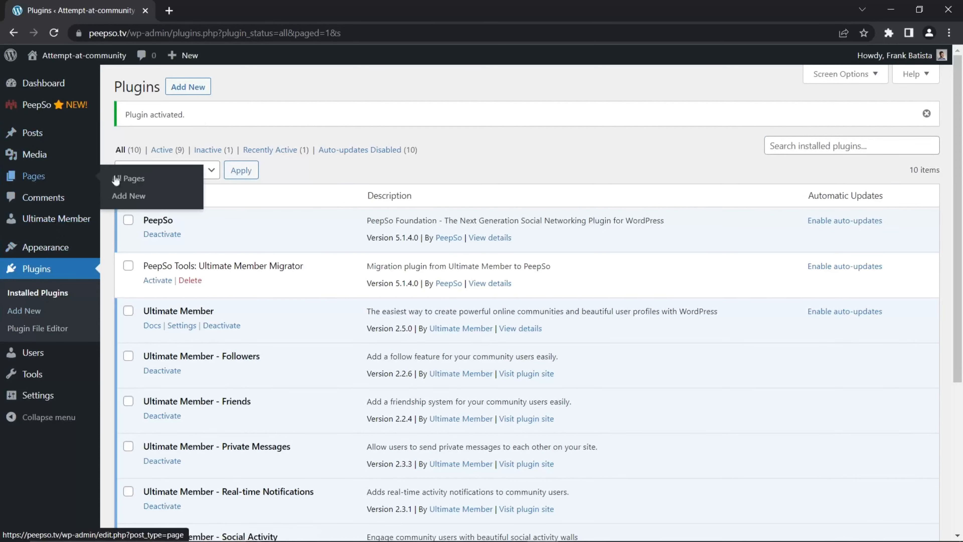
# - Inspect the content of the Recent Activity page in the editor and return to the list of pages
pyautogui.click(136, 179)
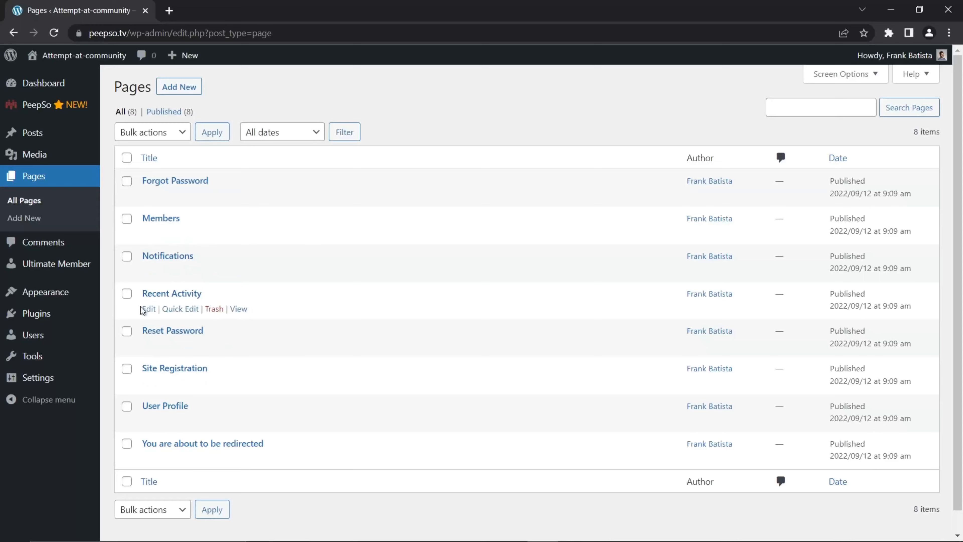
pyautogui.click(148, 309)
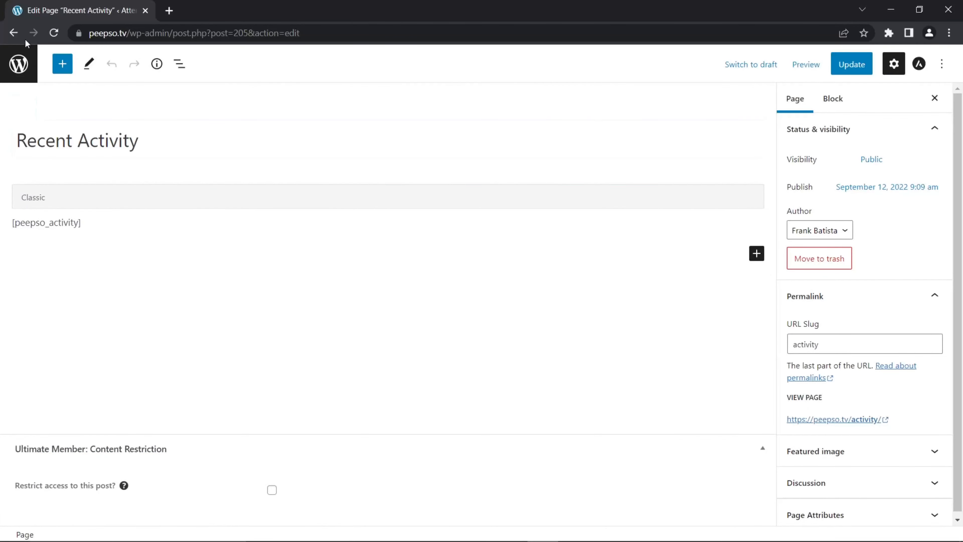
pyautogui.click(14, 33)
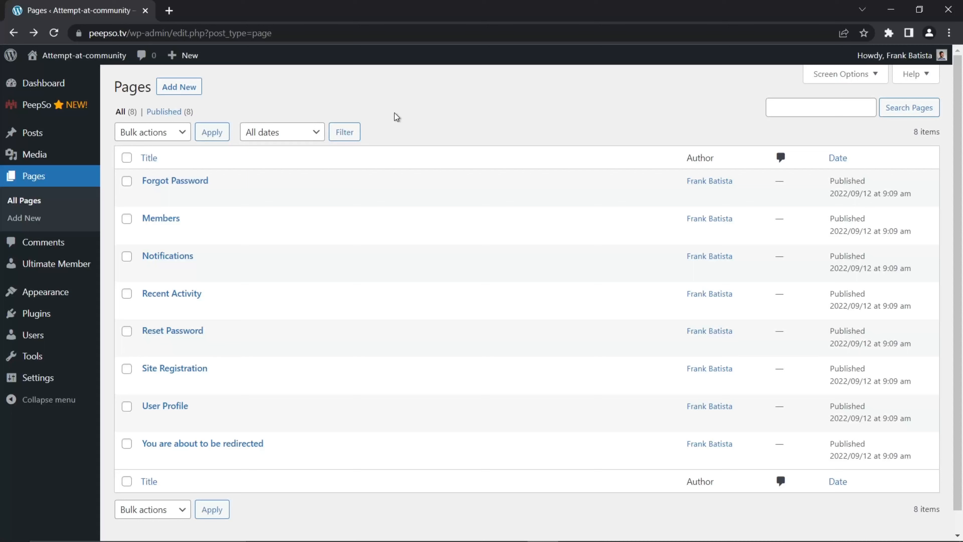
# - Set the site's homepage to a static page, choosing Recent Activity, and save the reading settings
pyautogui.moveTo(40, 377)
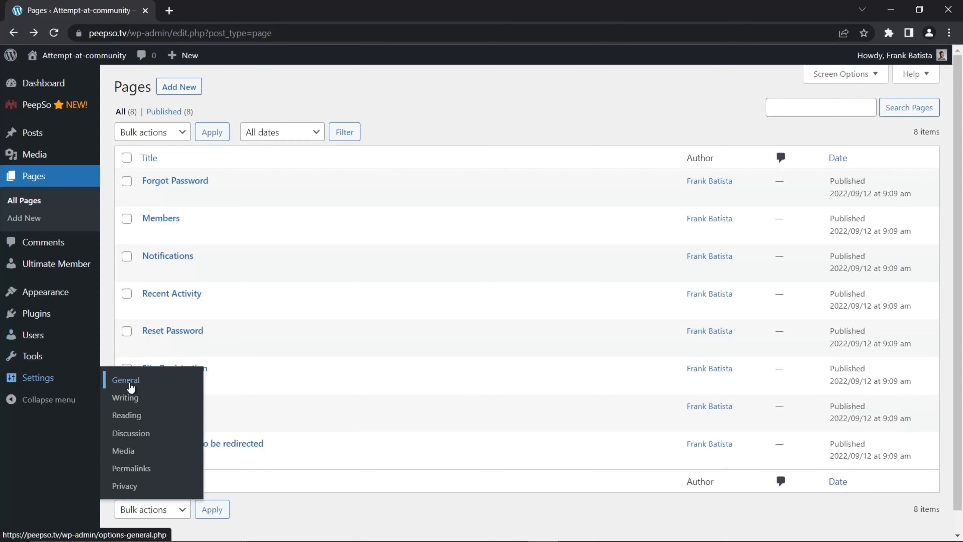
pyautogui.click(128, 417)
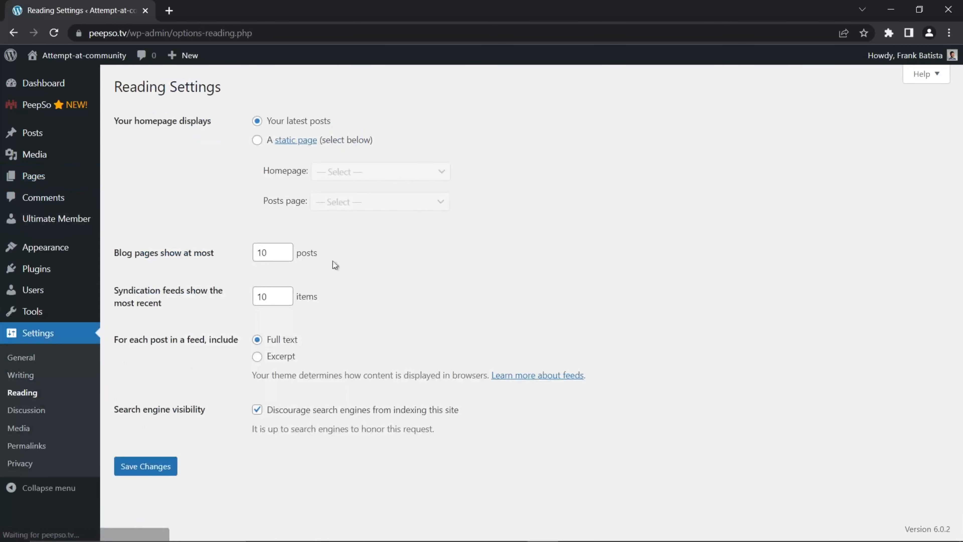
pyautogui.click(257, 140)
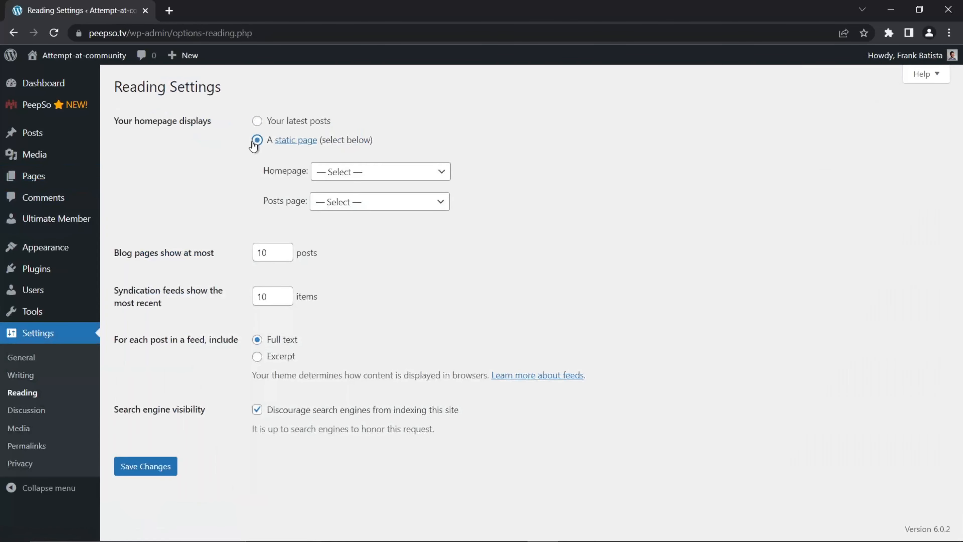
pyautogui.click(379, 175)
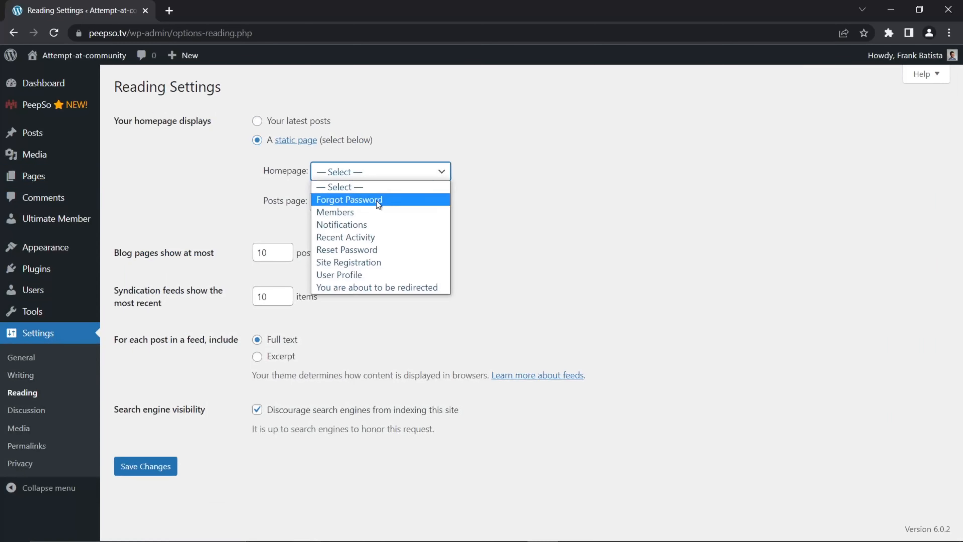
pyautogui.click(356, 241)
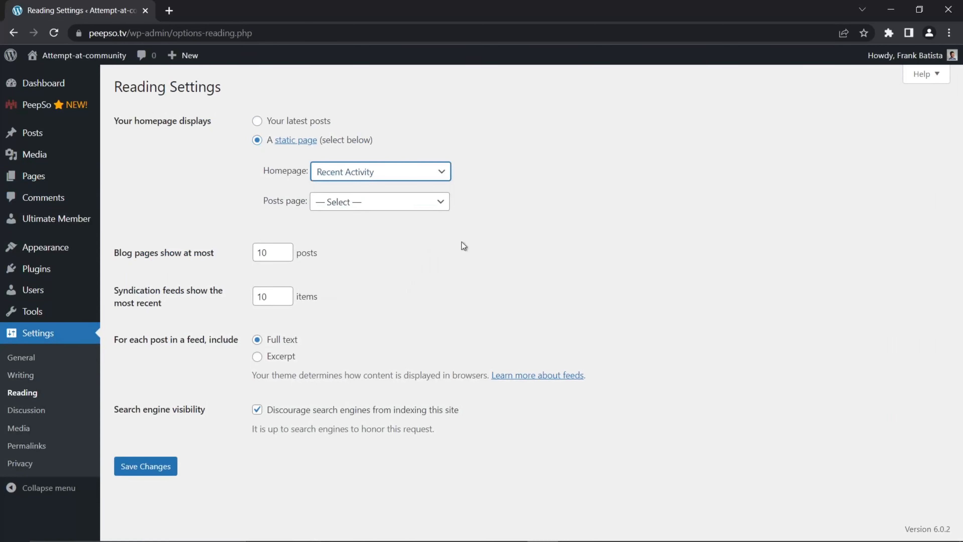
pyautogui.click(140, 467)
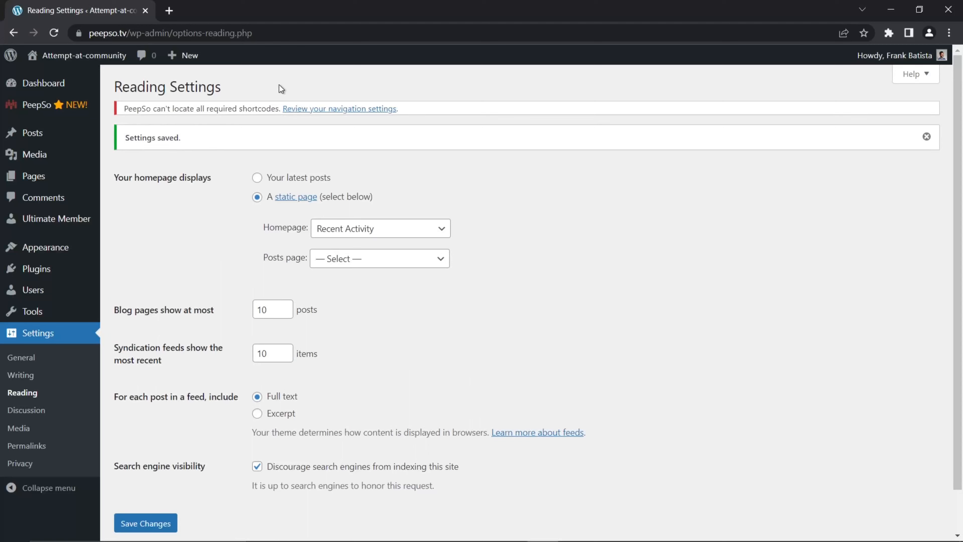
# - Assign Front Page as the Home page in PeepSo's primary navigation configuration and save the settings
pyautogui.click(334, 108)
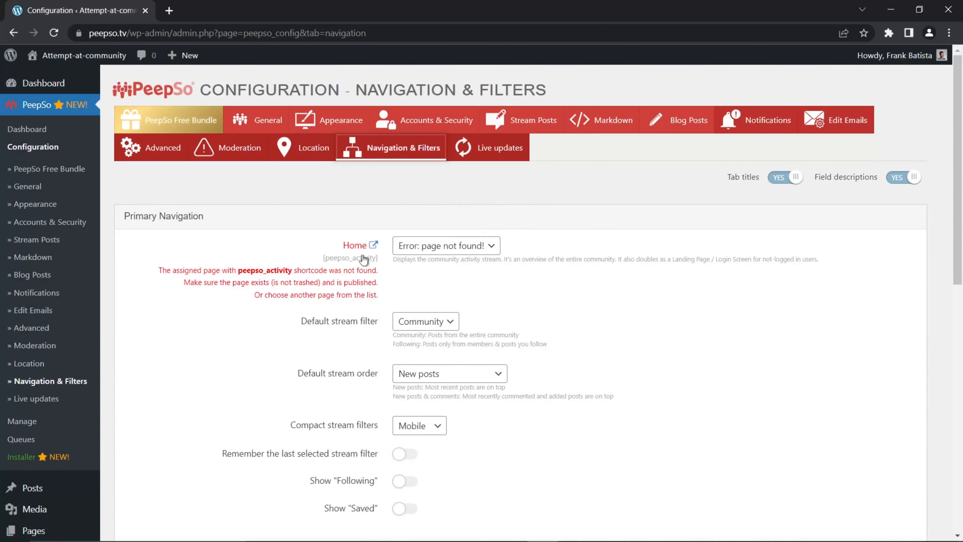
pyautogui.click(491, 247)
pyautogui.click(415, 273)
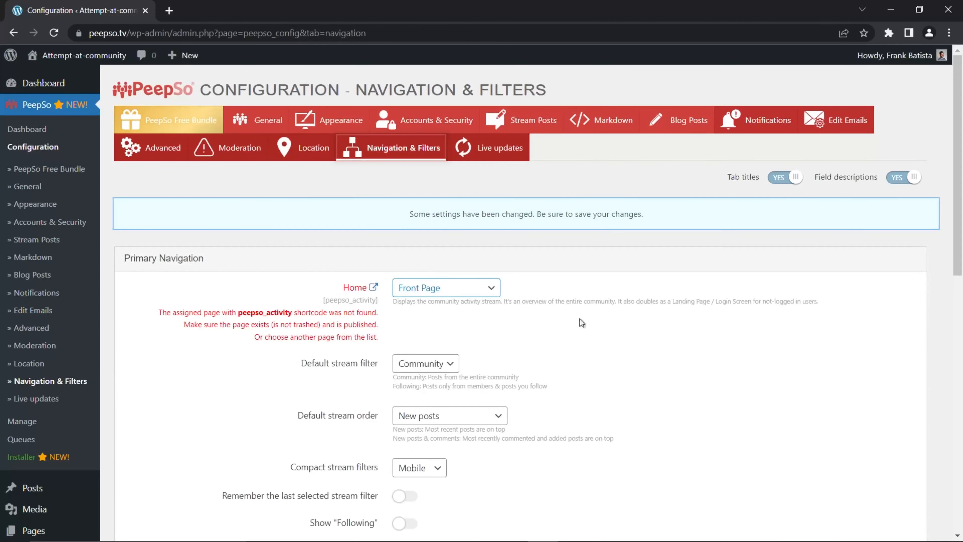
pyautogui.scroll(-5, 520, 304)
pyautogui.scroll(-7, 520, 301)
pyautogui.click(489, 462)
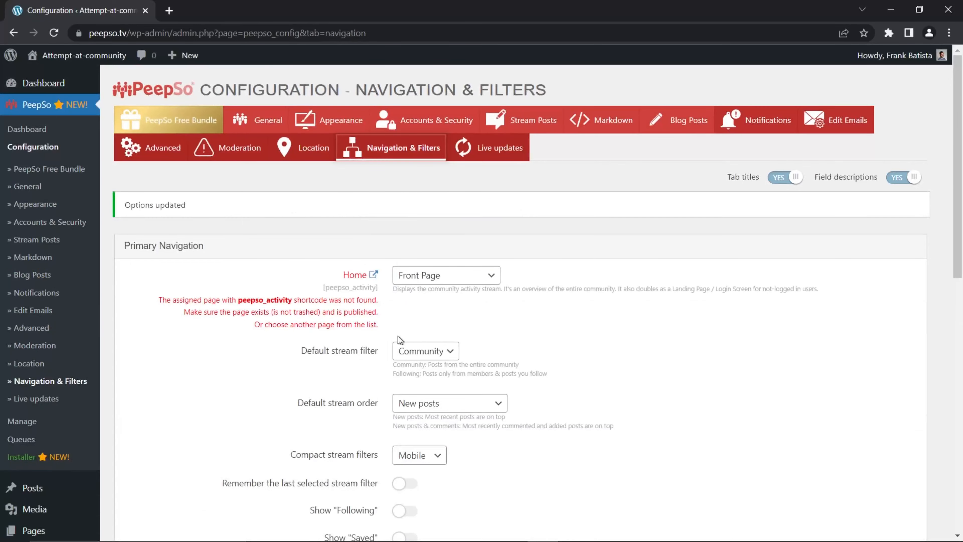
pyautogui.moveTo(380, 327); pyautogui.dragTo(201, 295)
pyautogui.scroll(-11, 535, 330)
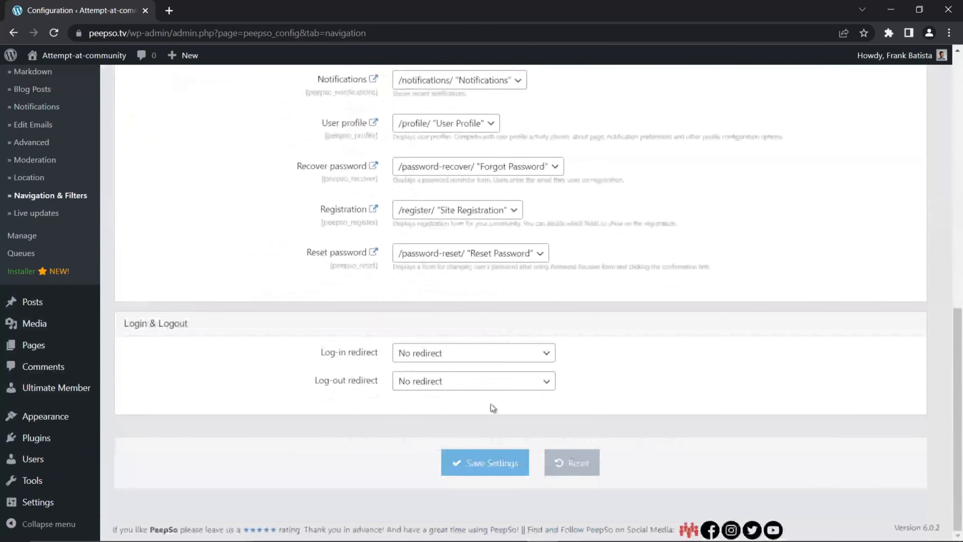
pyautogui.click(444, 466)
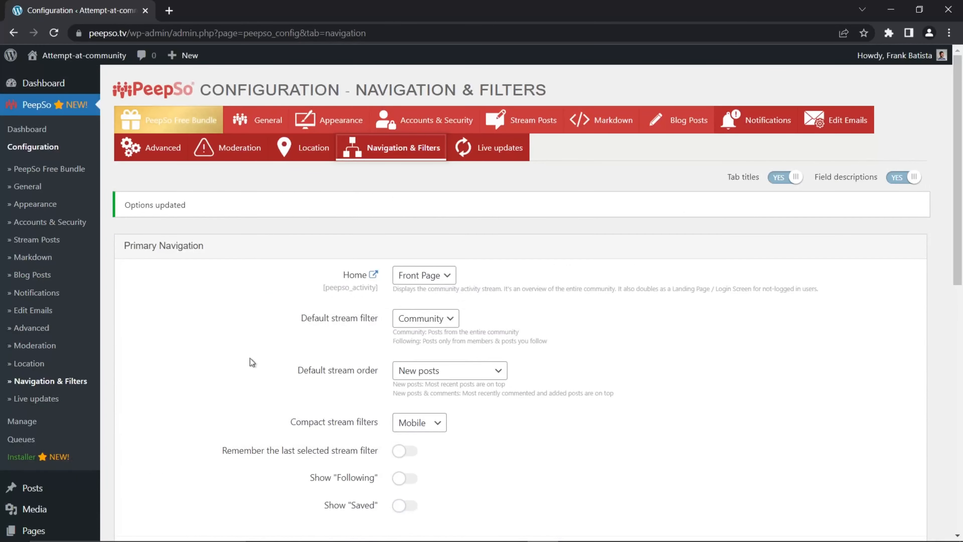
# - Review the list of all pages to check which PeepSo function each page is assigned to
pyautogui.scroll(-5, 23, 289)
pyautogui.moveTo(34, 346)
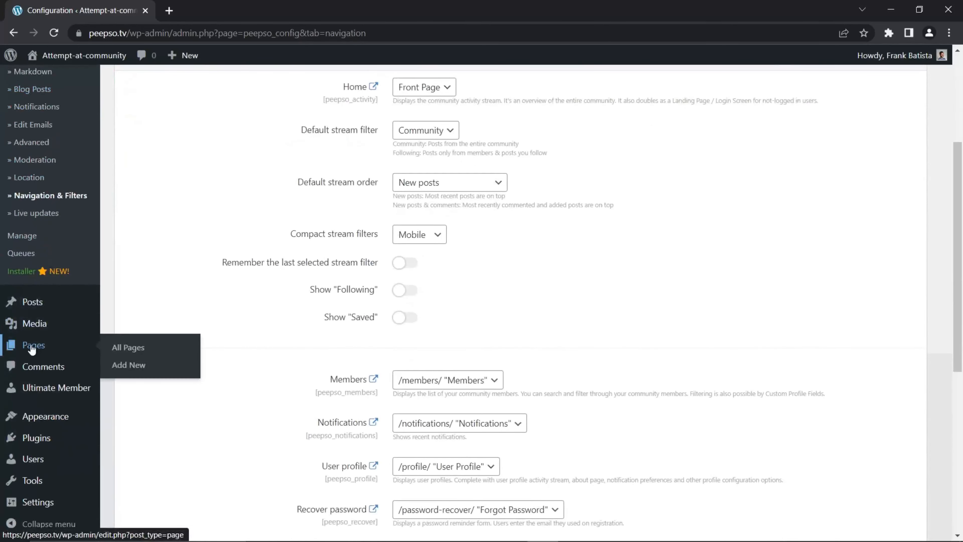
pyautogui.click(119, 352)
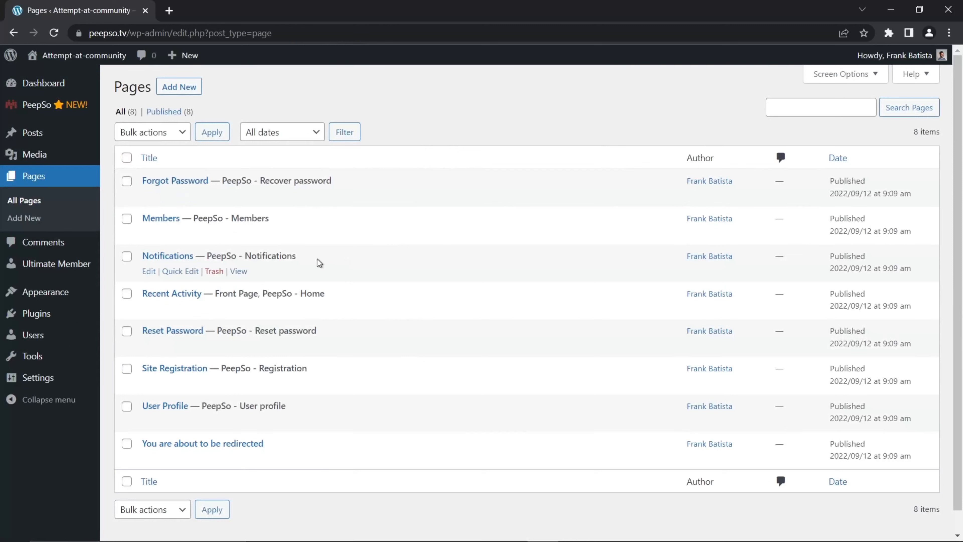
pyautogui.moveTo(320, 262); pyautogui.dragTo(208, 261)
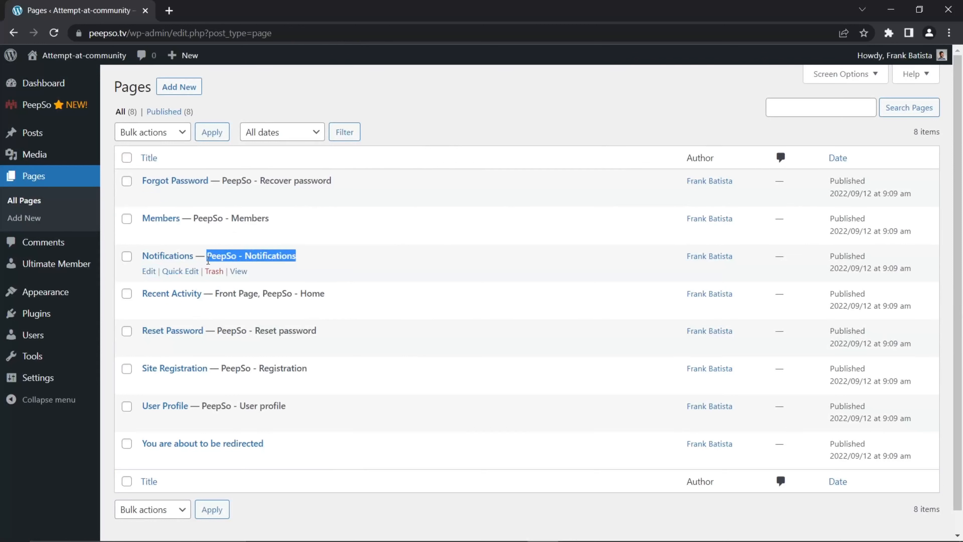
pyautogui.click(336, 263)
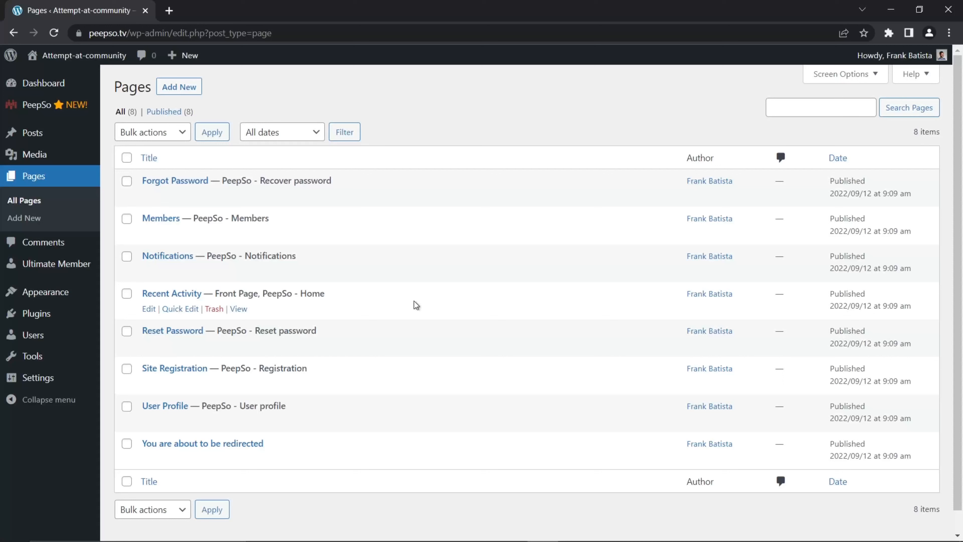
# - Request the PeepSo Free Bundle from the PeepSo installer and accept its terms and conditions
pyautogui.moveTo(57, 104)
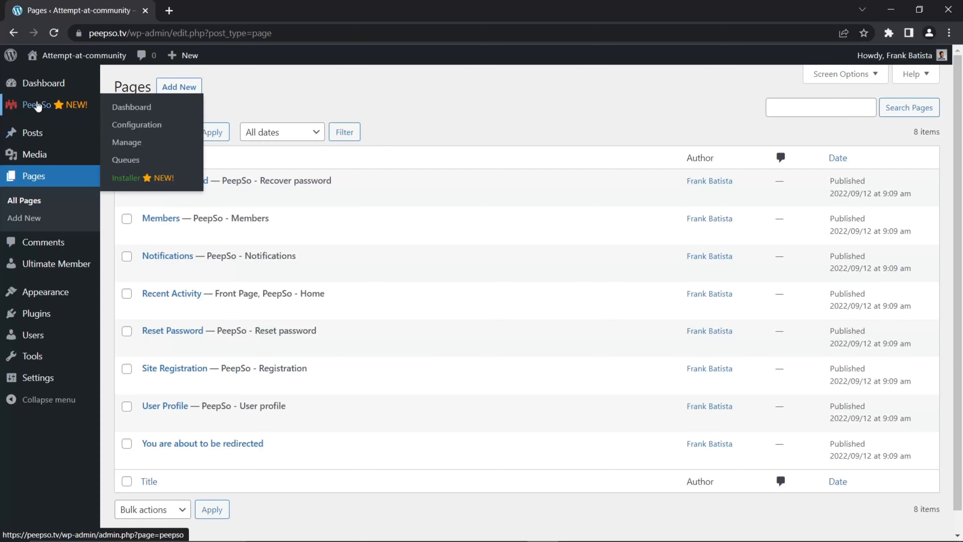
pyautogui.click(145, 162)
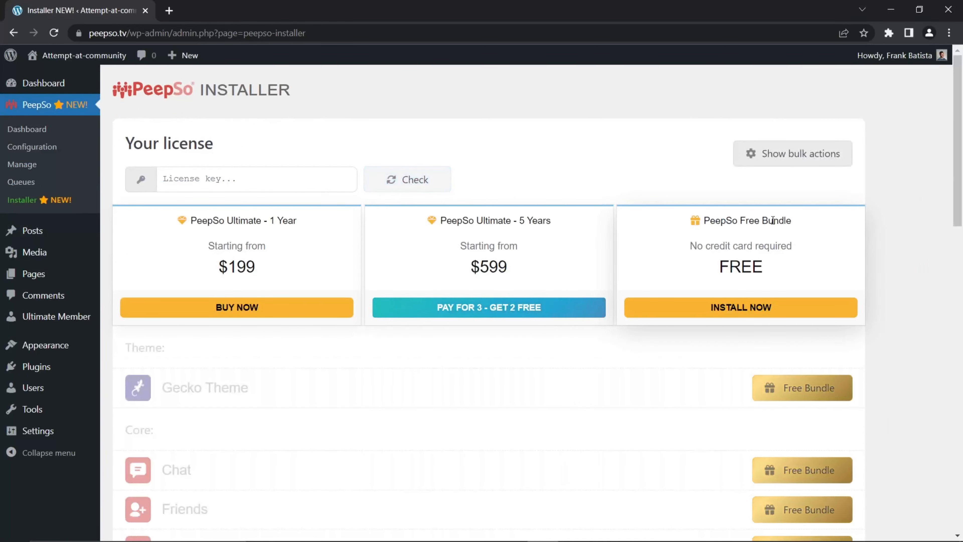
pyautogui.click(757, 313)
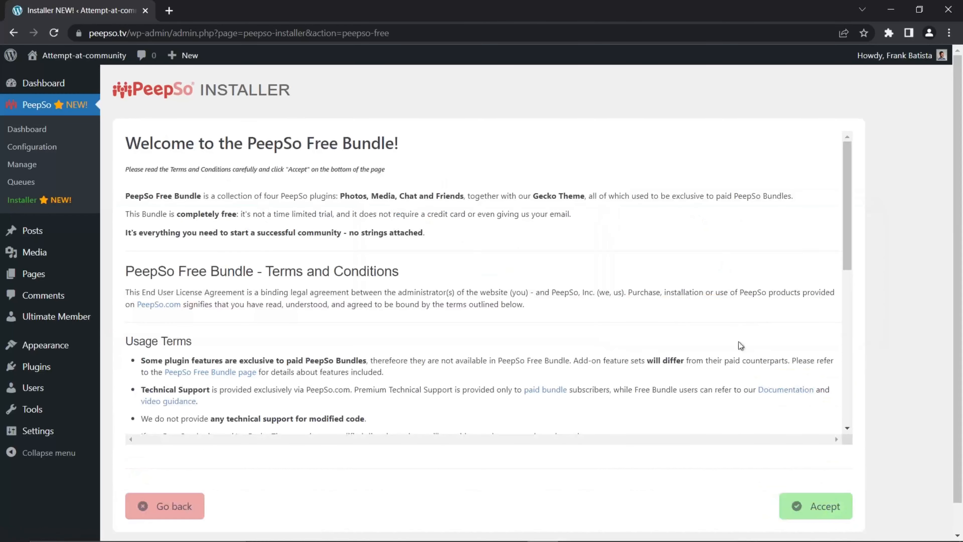
pyautogui.click(811, 503)
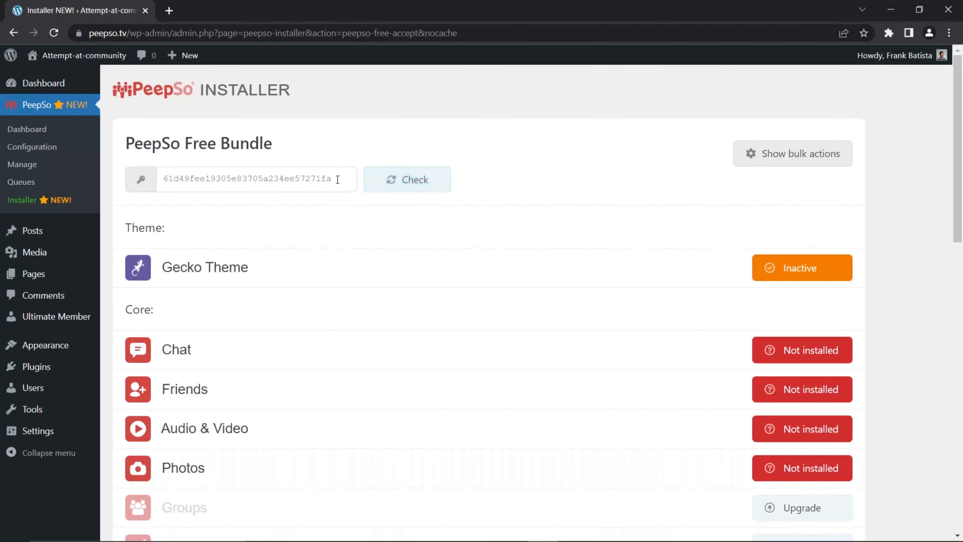
pyautogui.moveTo(332, 178); pyautogui.dragTo(163, 176)
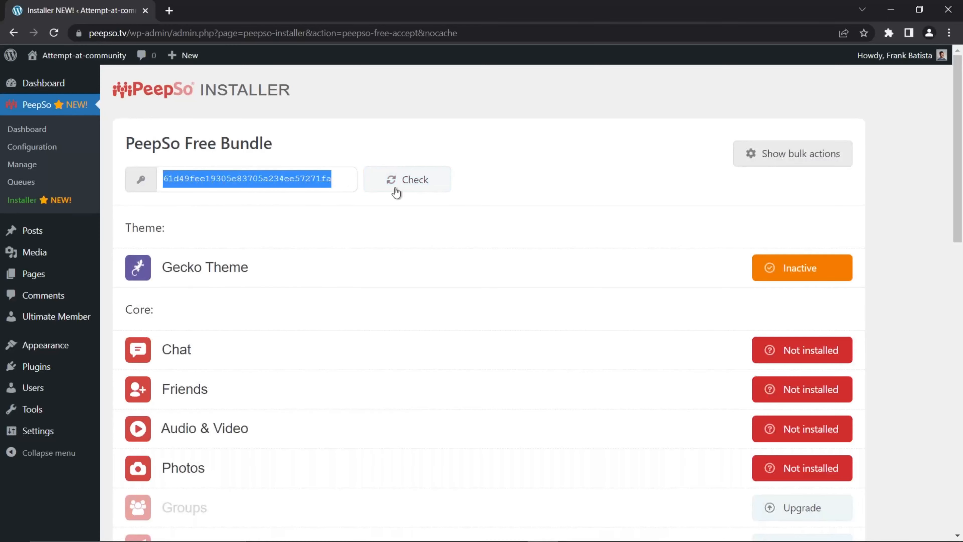
pyautogui.click(343, 229)
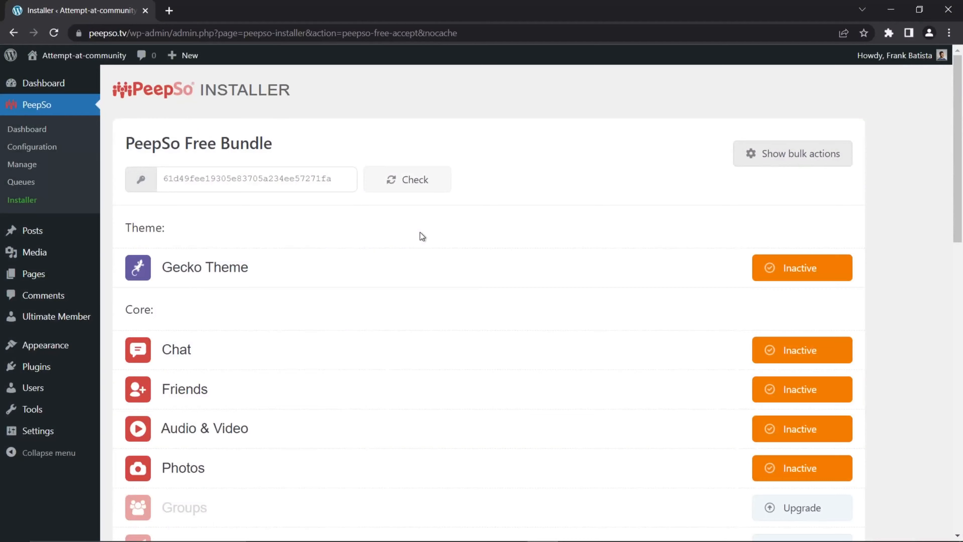
# - Bulk-activate all available Free Bundle items, including the Chat, Friends, Audio & Video and Photos plugins, and switch the site to the Gecko theme
pyautogui.click(813, 153)
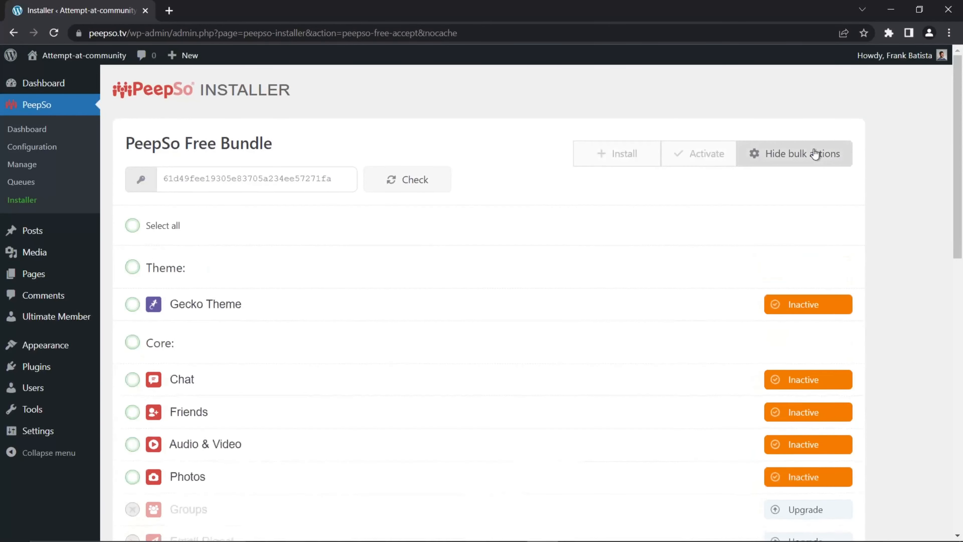
pyautogui.click(132, 226)
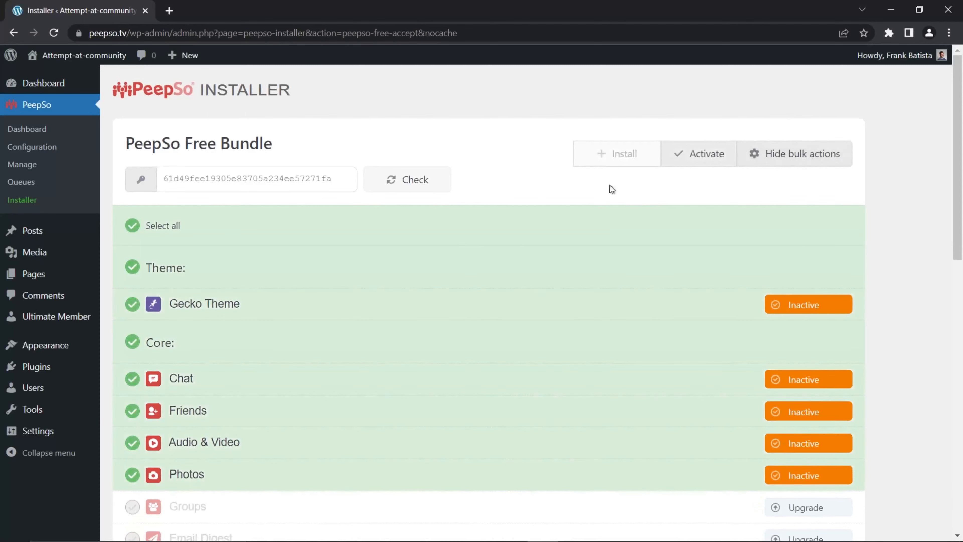
pyautogui.click(693, 156)
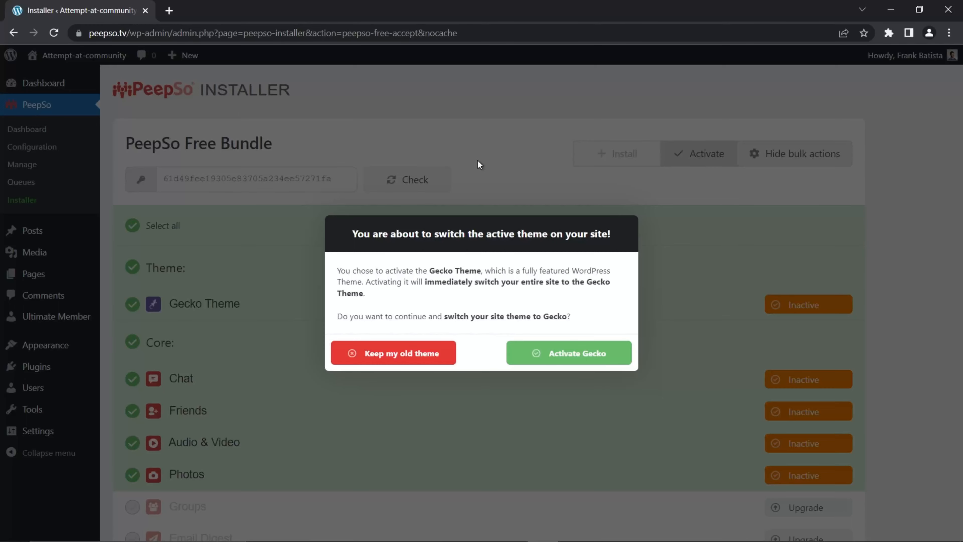
pyautogui.click(569, 356)
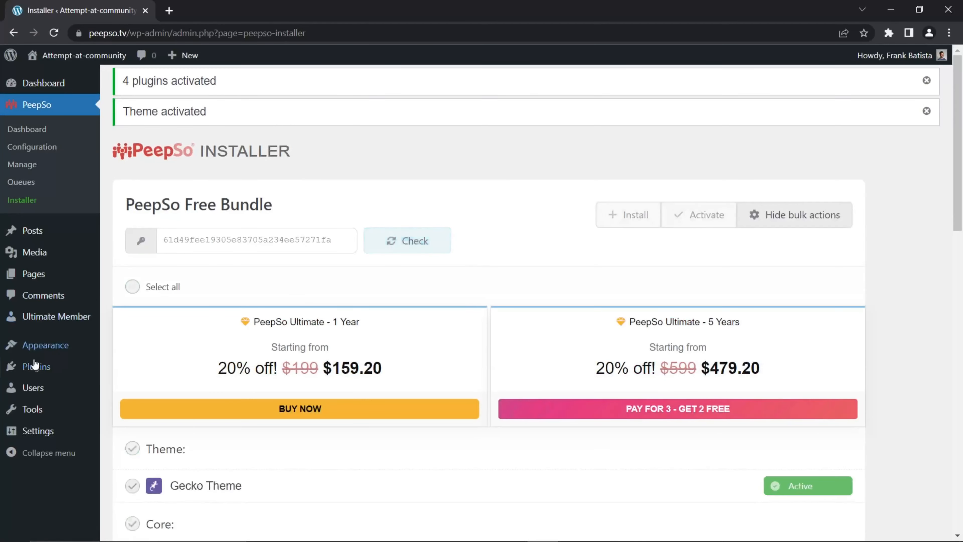
# - Search the plugin directory for "peepso migrator" and activate the UltimateMember to PeepSo Migration Tool
pyautogui.moveTo(35, 375)
pyautogui.click(117, 386)
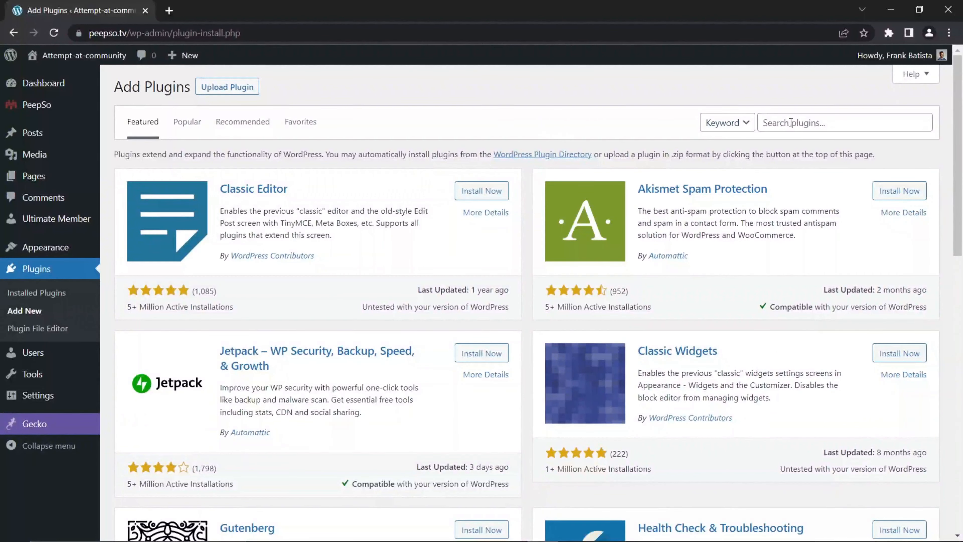
pyautogui.click(794, 122)
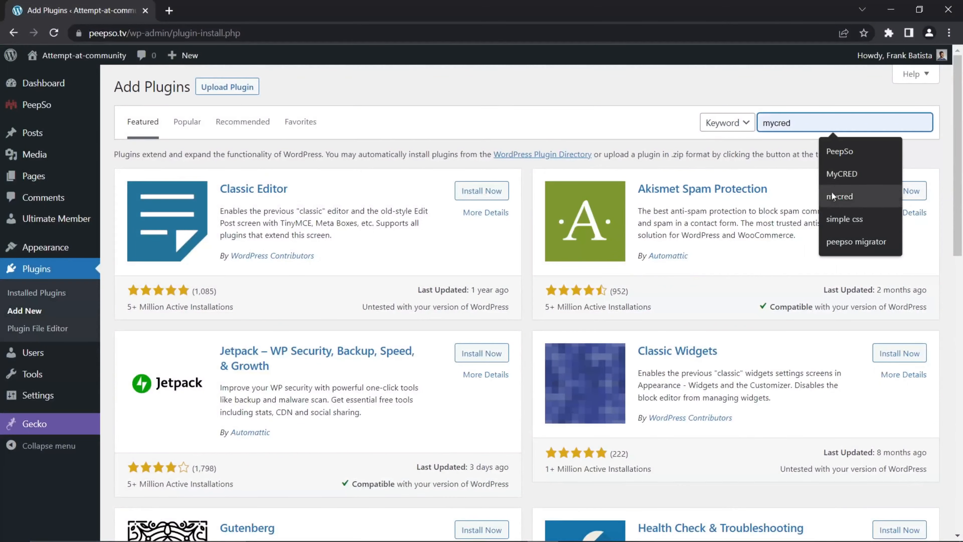
pyautogui.click(858, 242)
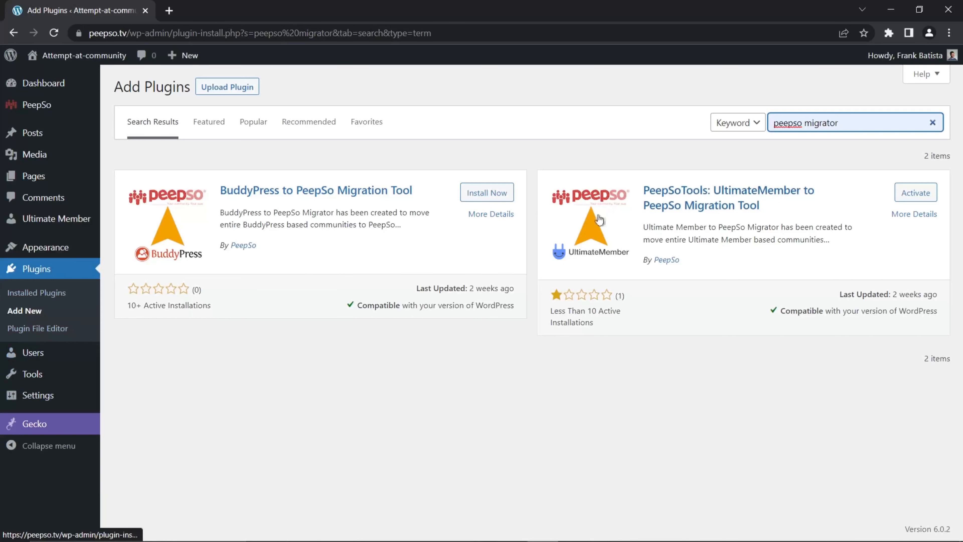
pyautogui.click(917, 197)
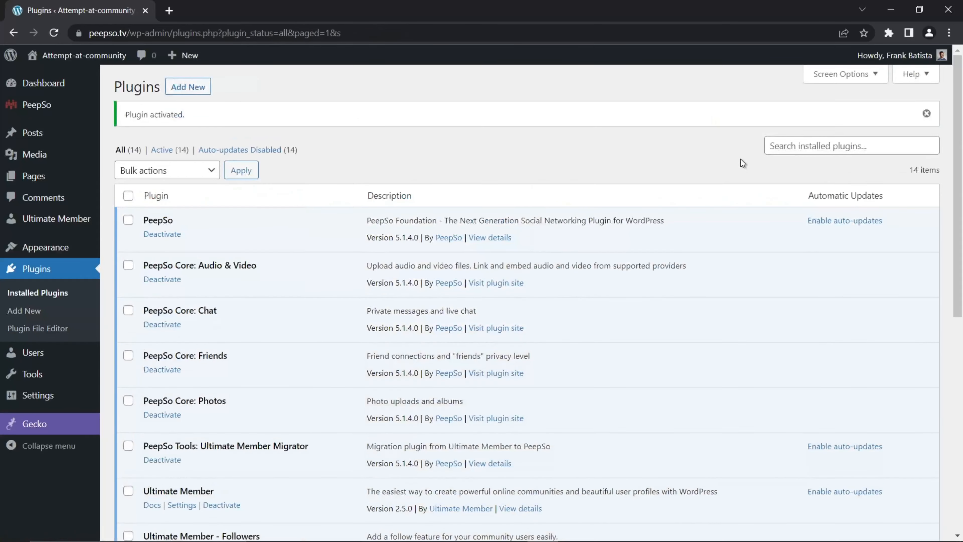
# - Reload the installed plugins page and open the Ultimate Member to PeepSo Migrator to review the data it can transfer
pyautogui.scroll(-1, 302, 299)
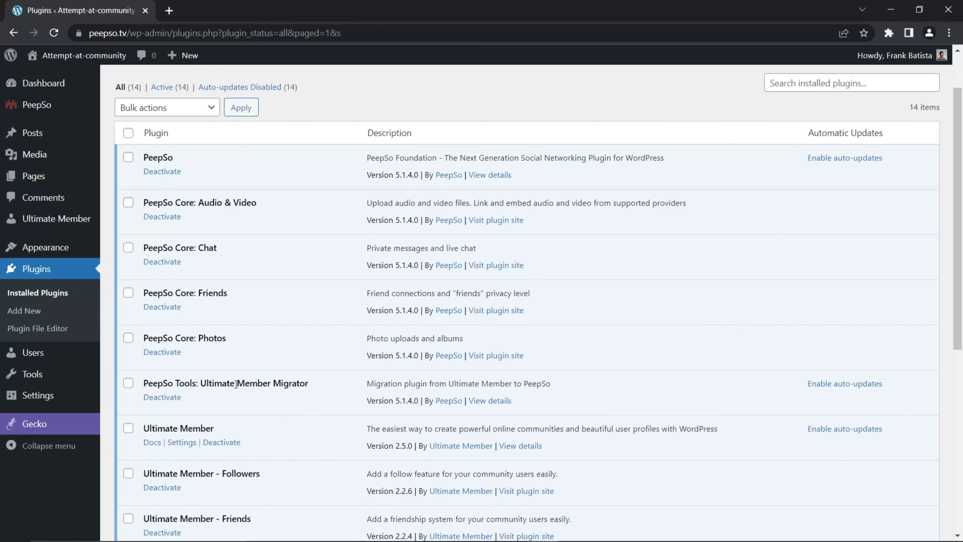
pyautogui.scroll(1, 300, 387)
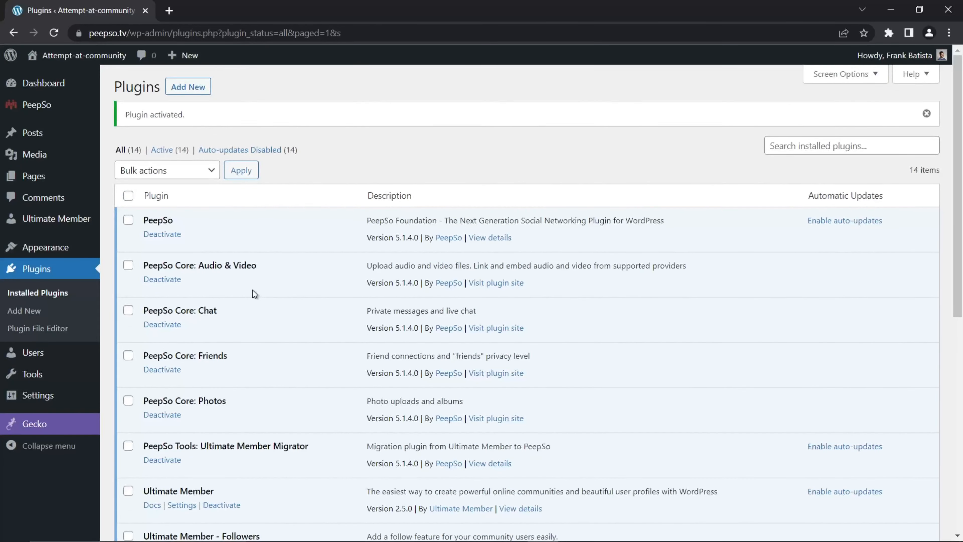
pyautogui.click(54, 32)
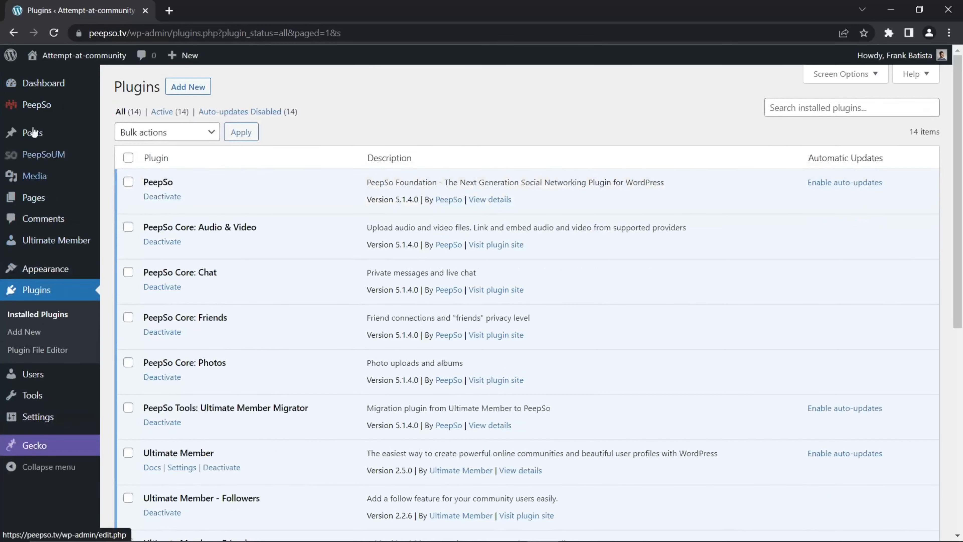
pyautogui.click(50, 88)
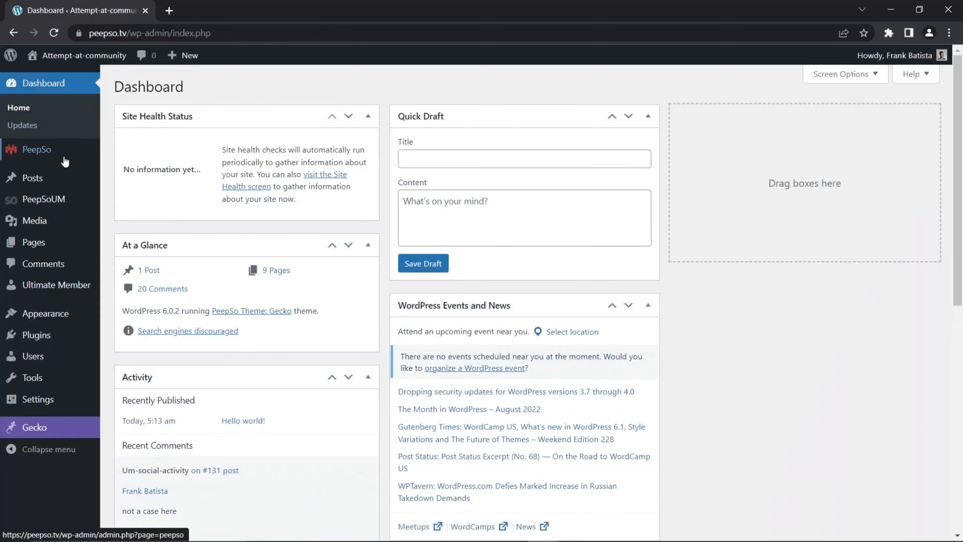
pyautogui.click(52, 203)
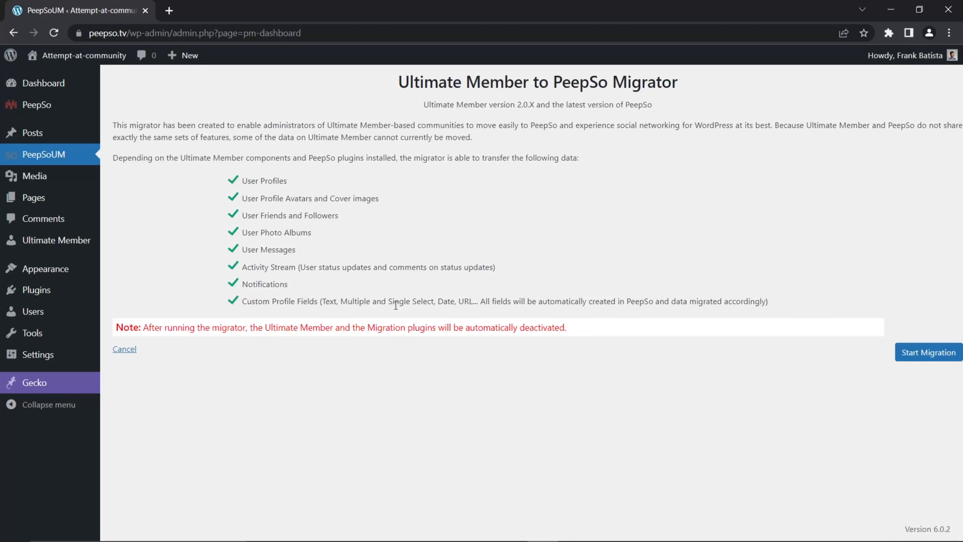
pyautogui.moveTo(47, 241)
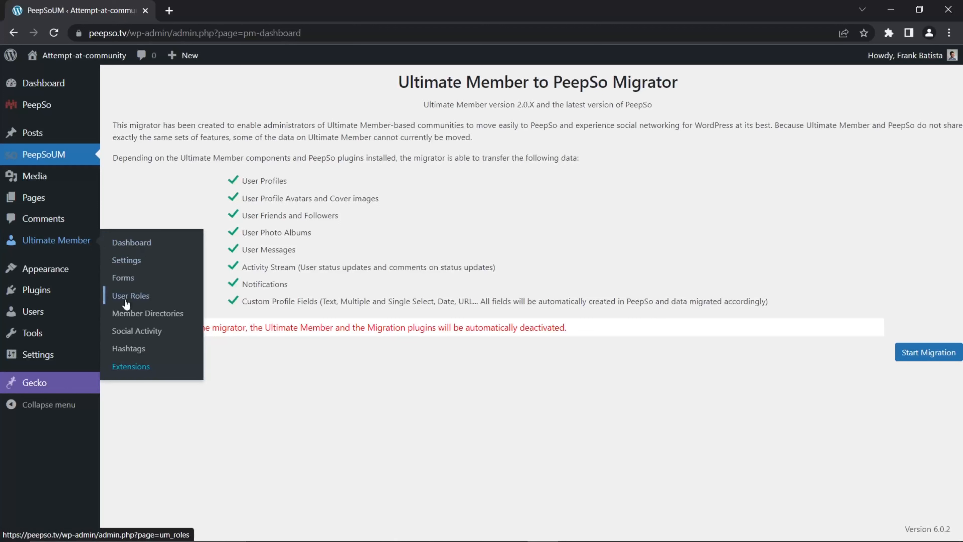
# - Open the Ultimate Member Default Profile form in a separate tab and review its custom profile fields before returning to the migrator
pyautogui.rightClick(122, 276)
pyautogui.click(147, 284)
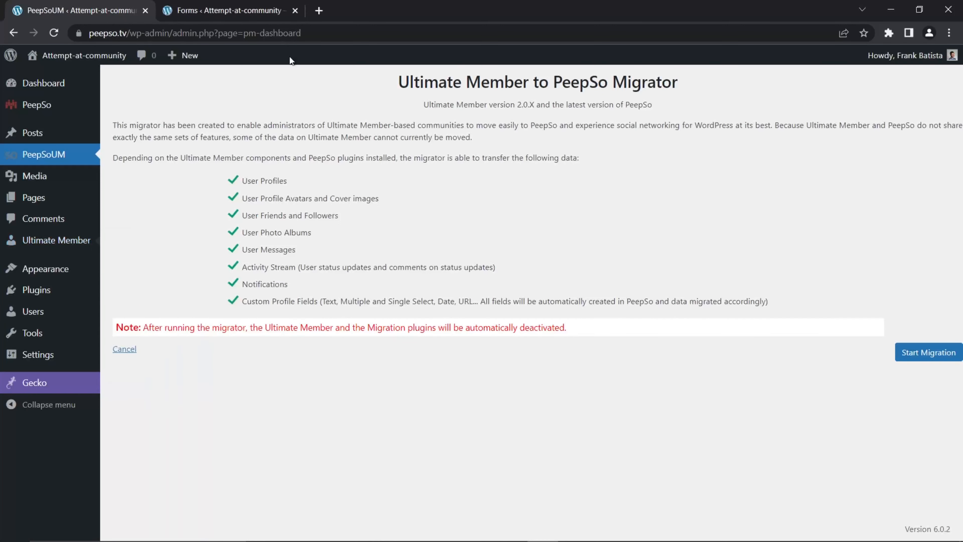
pyautogui.click(237, 12)
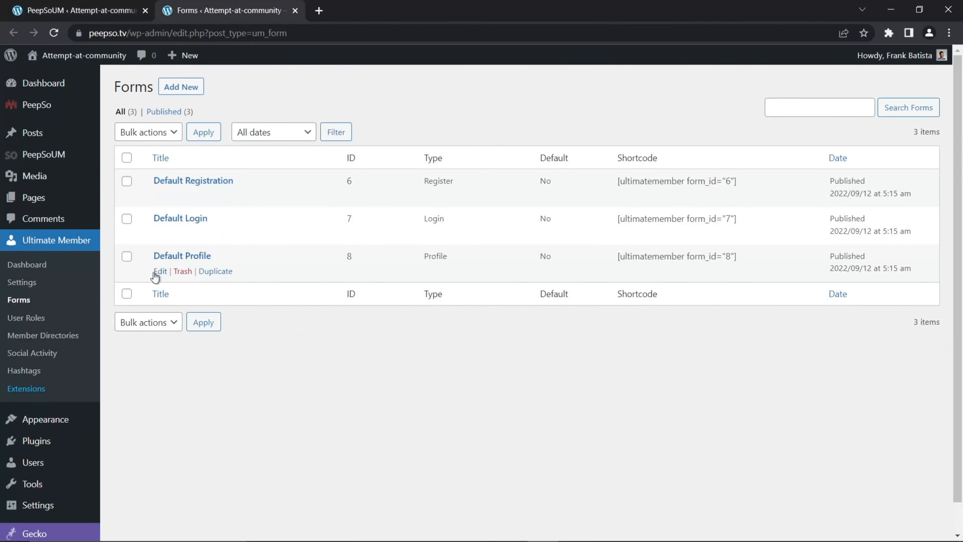
pyautogui.click(159, 272)
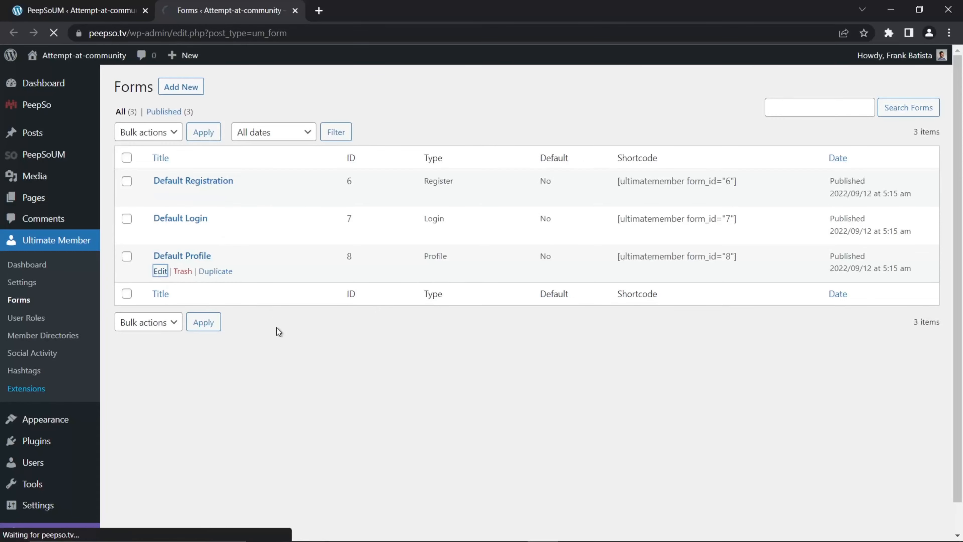
pyautogui.scroll(-4, 275, 244)
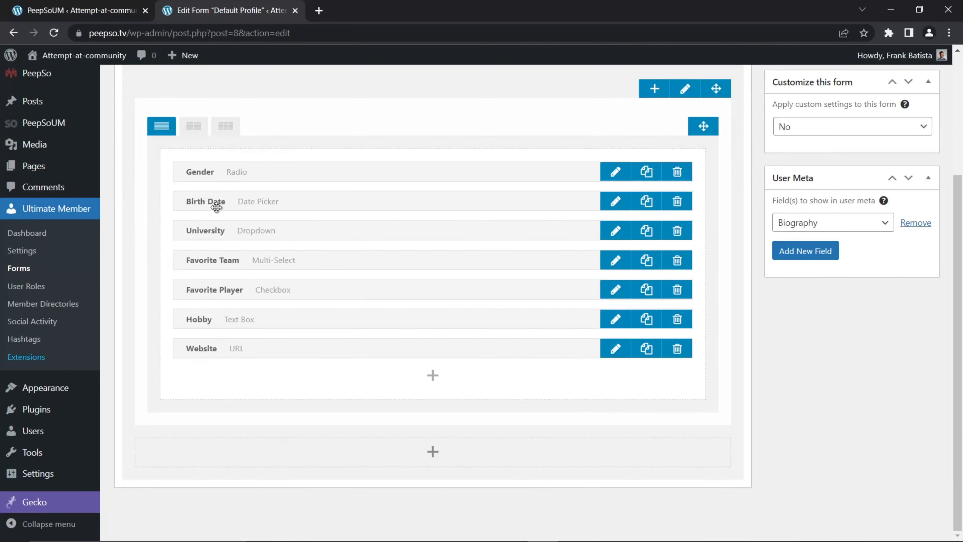
pyautogui.click(102, 10)
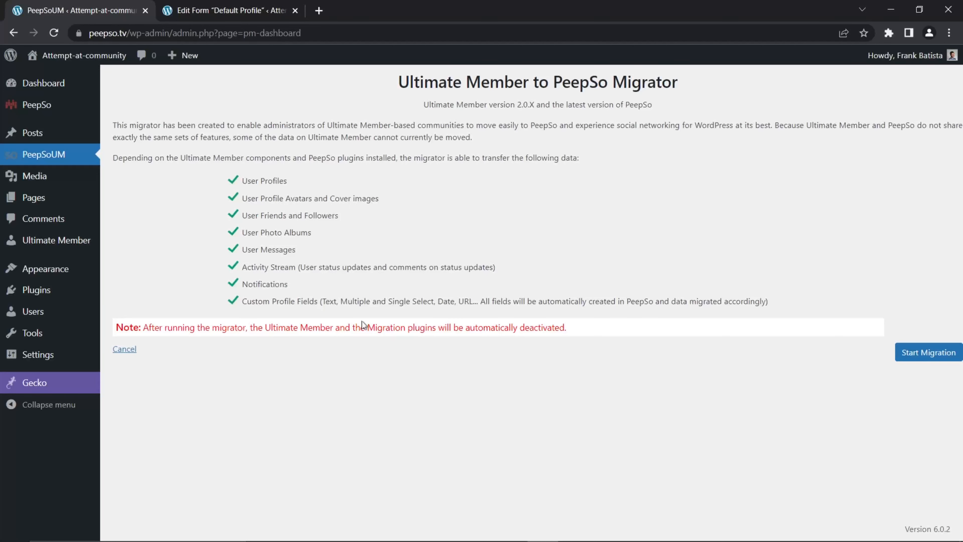
# - Start the Ultimate Member to PeepSo migration and agree to proceed with removal of existing PeepSo data
pyautogui.click(908, 355)
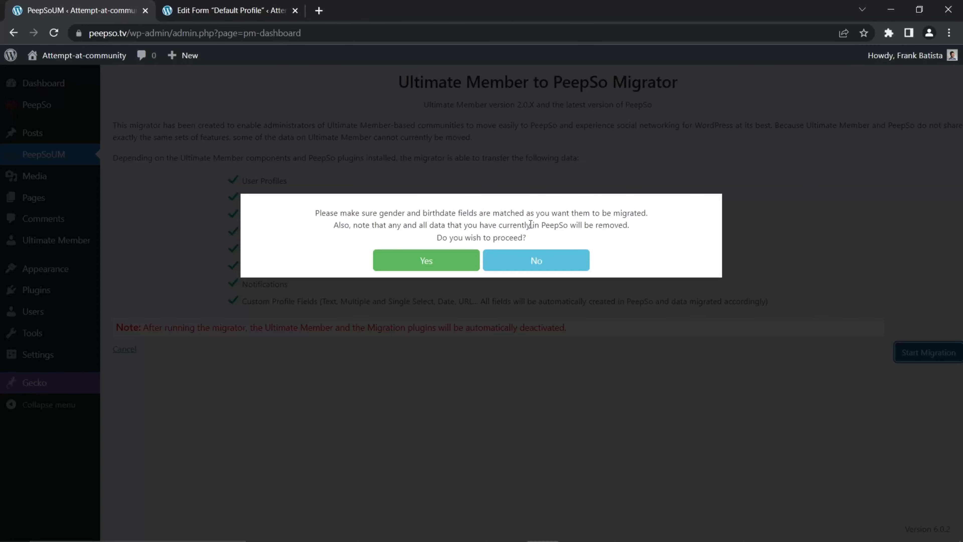
pyautogui.click(562, 261)
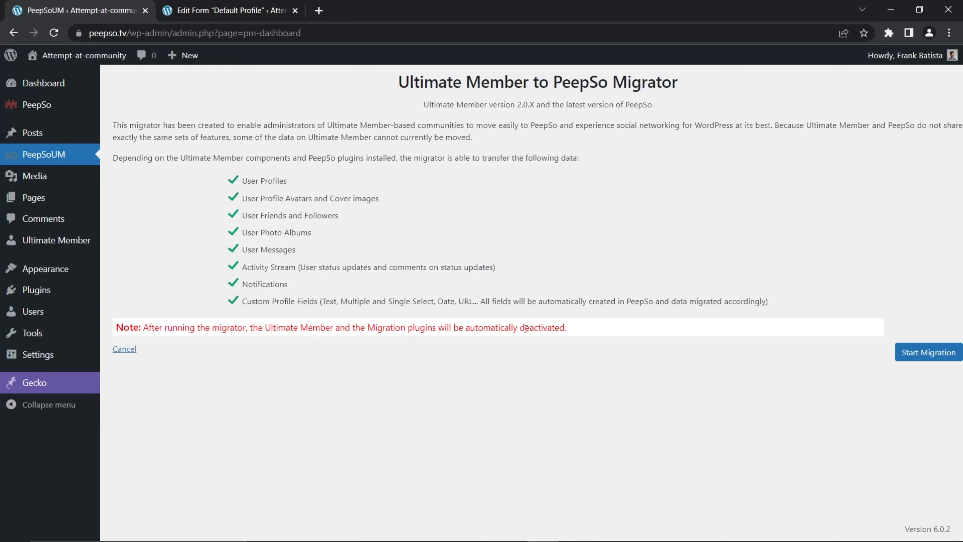
pyautogui.click(912, 359)
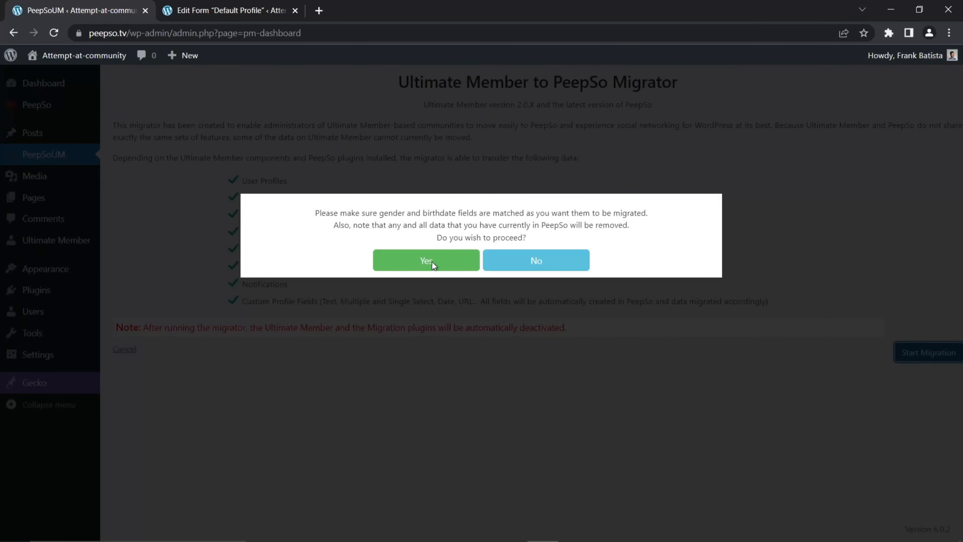
pyautogui.click(420, 260)
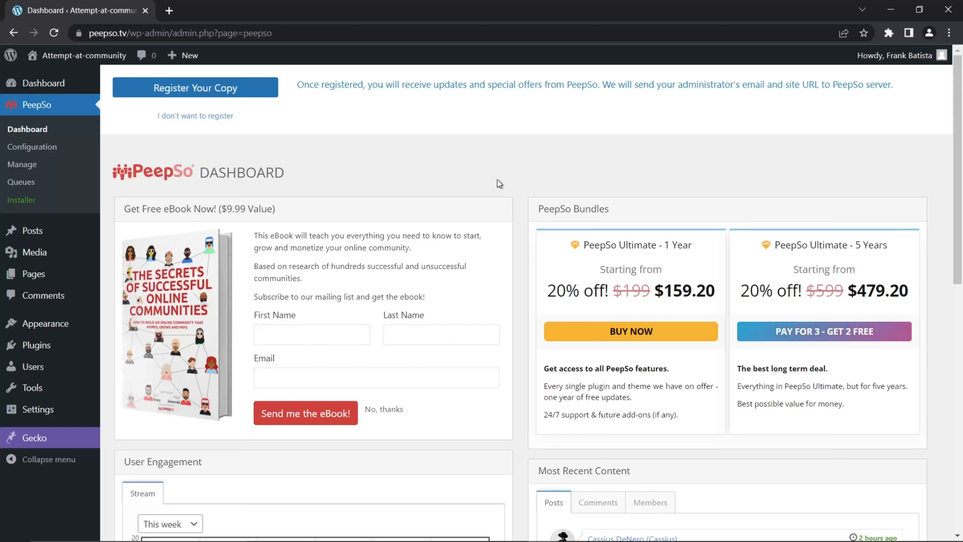
# - Open the community page in a separate tab and examine the migrated posts, photos and comments in the activity stream
pyautogui.moveTo(76, 56)
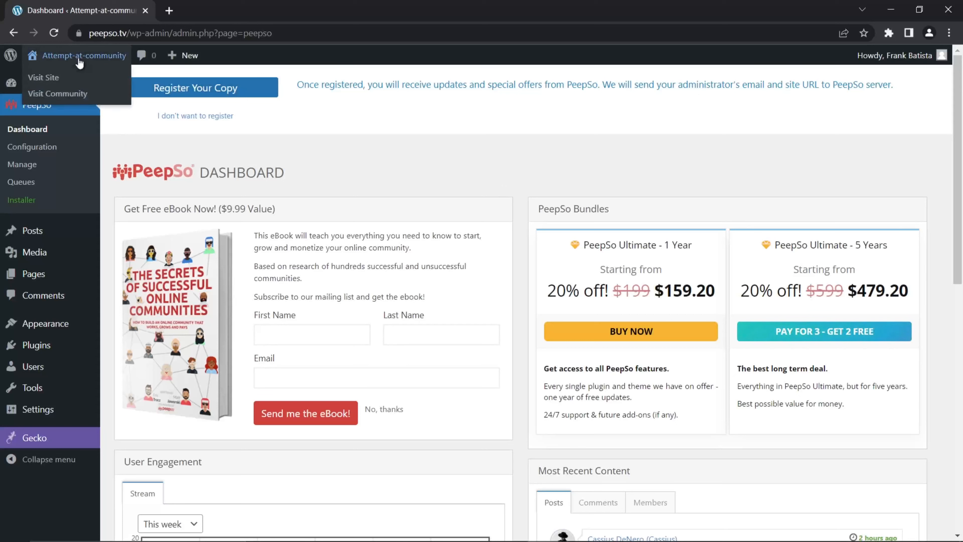
pyautogui.rightClick(64, 94)
pyautogui.click(87, 99)
pyautogui.click(189, 11)
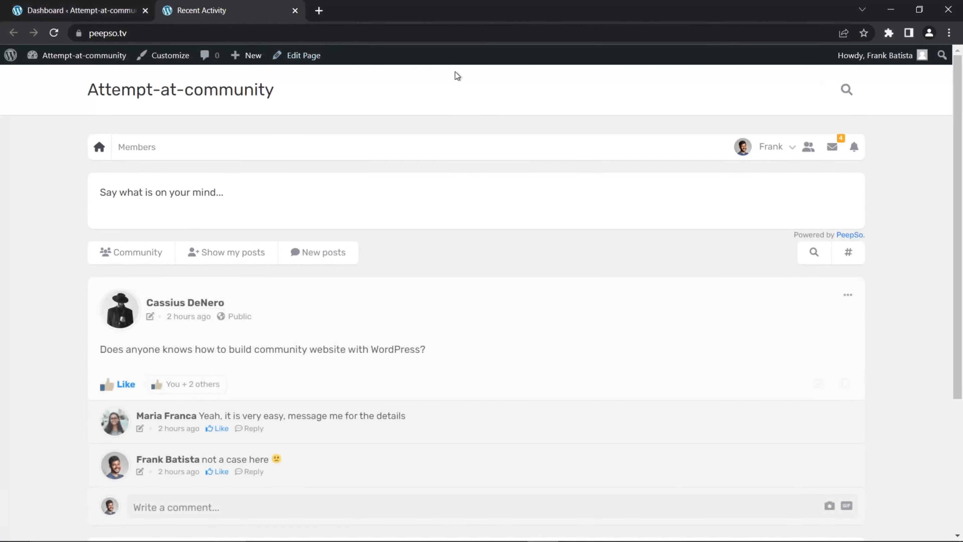
pyautogui.scroll(-12, 477, 213)
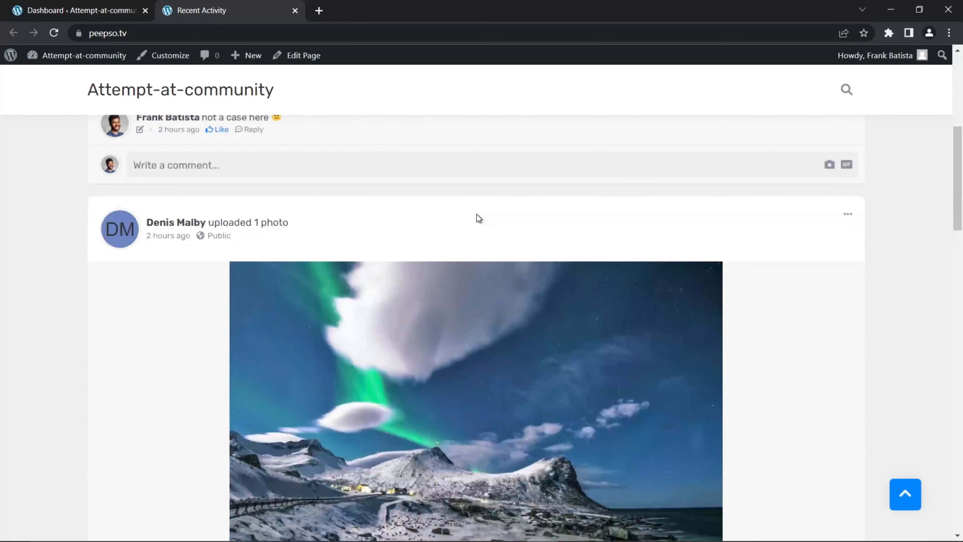
pyautogui.scroll(-12, 477, 216)
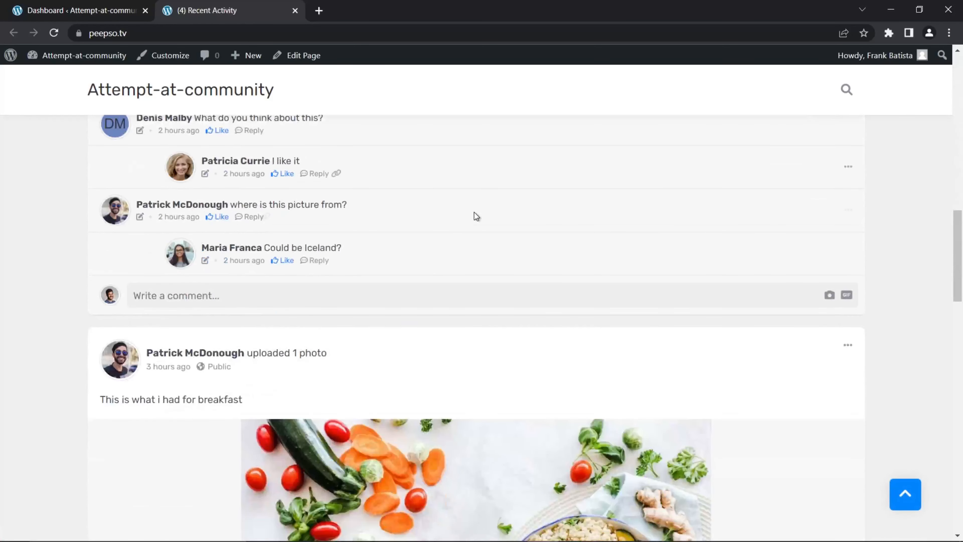
pyautogui.scroll(-15, 475, 216)
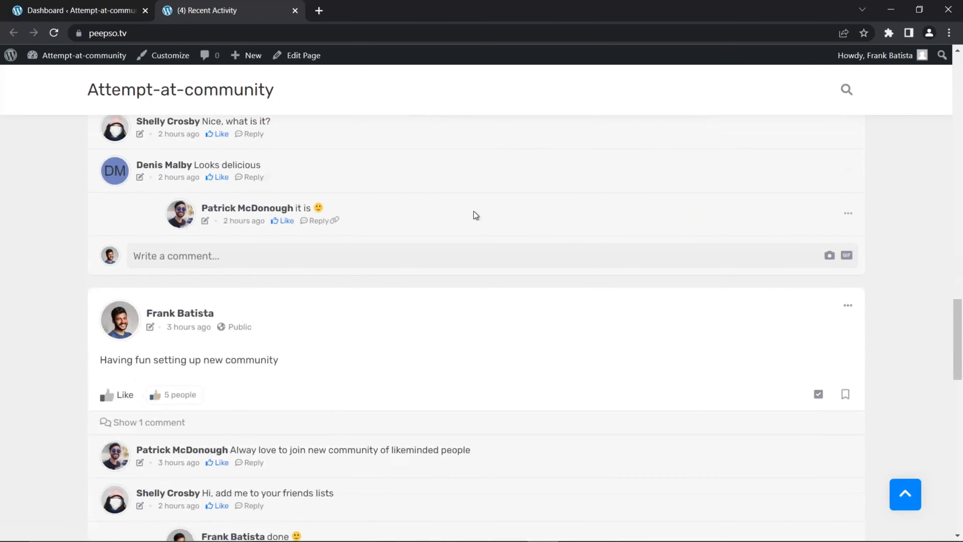
pyautogui.scroll(-5, 473, 212)
pyautogui.scroll(18, 472, 210)
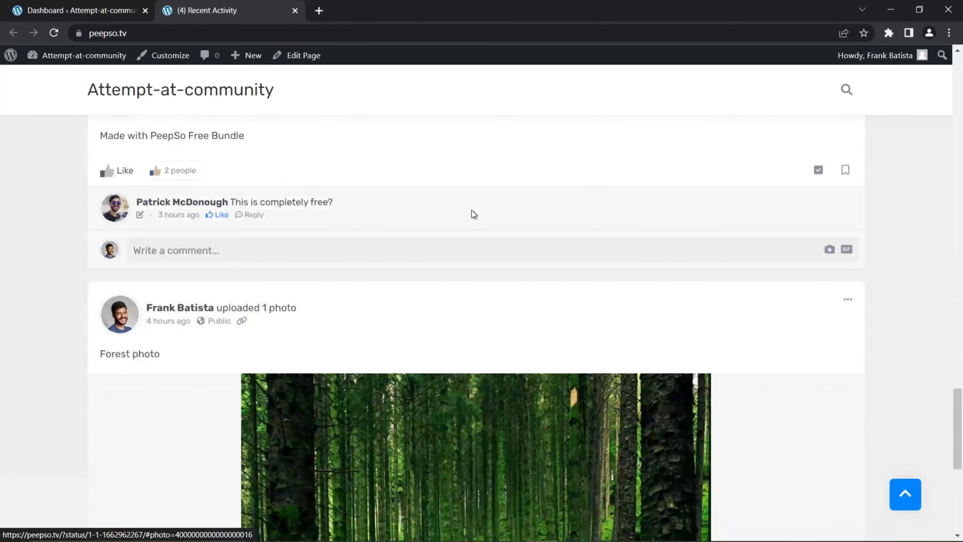
pyautogui.scroll(10, 471, 207)
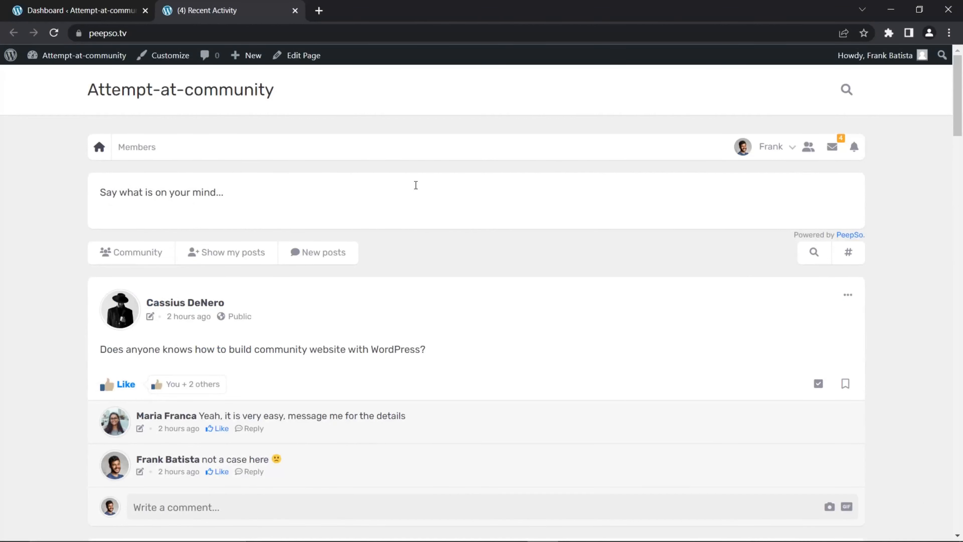
# - Check the migrated private messages and notifications of the logged-in account
pyautogui.click(832, 149)
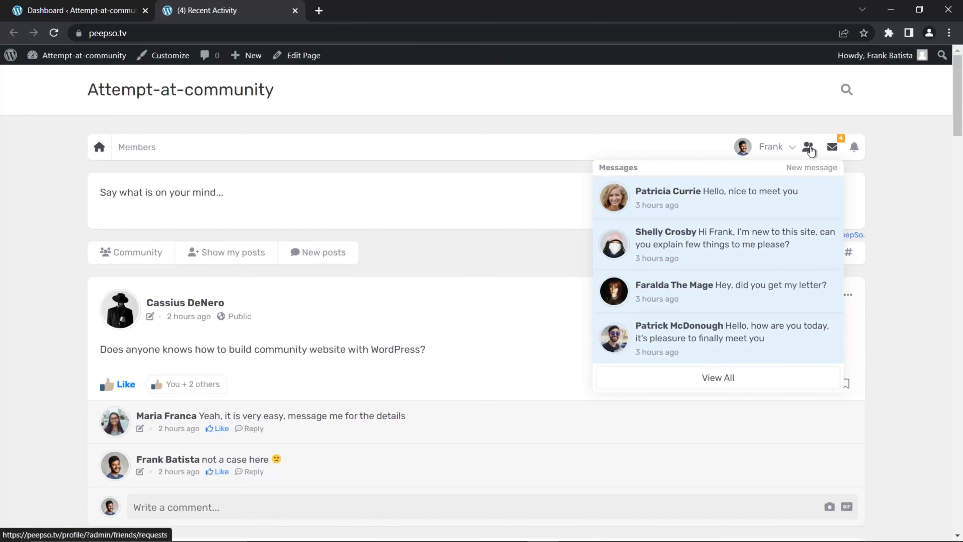
pyautogui.click(853, 146)
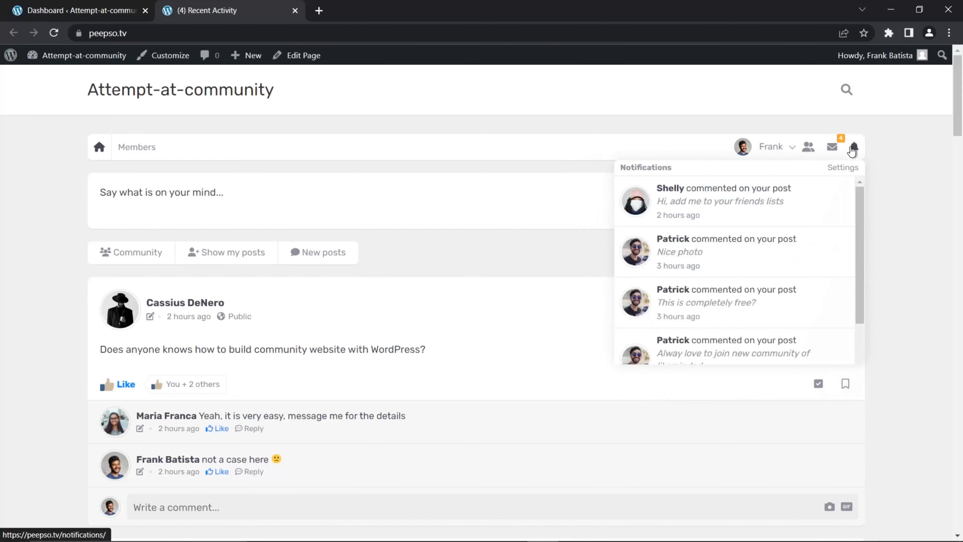
pyautogui.click(482, 212)
# - Open the logged-in account's profile and examine its cover, followers and friends lists
pyautogui.click(772, 147)
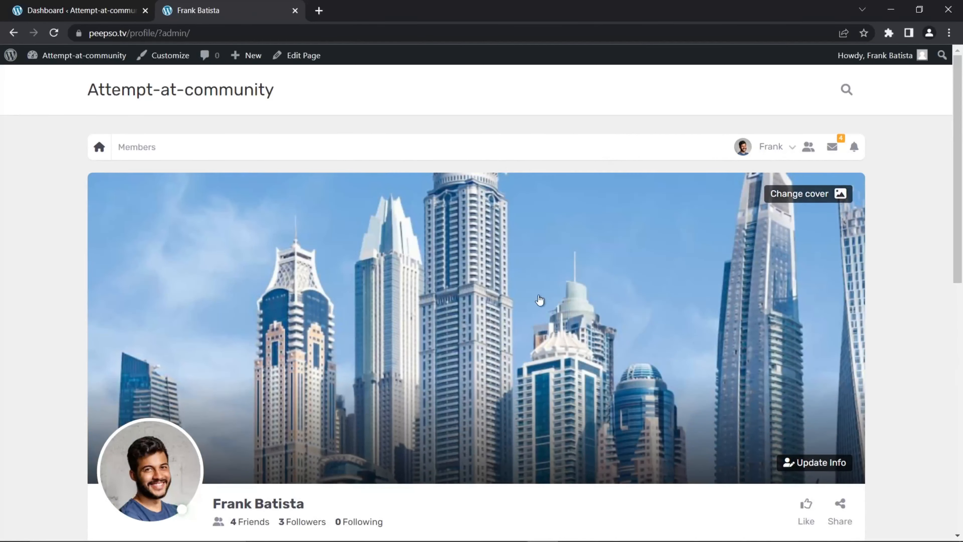
pyautogui.scroll(-5, 540, 300)
pyautogui.click(453, 308)
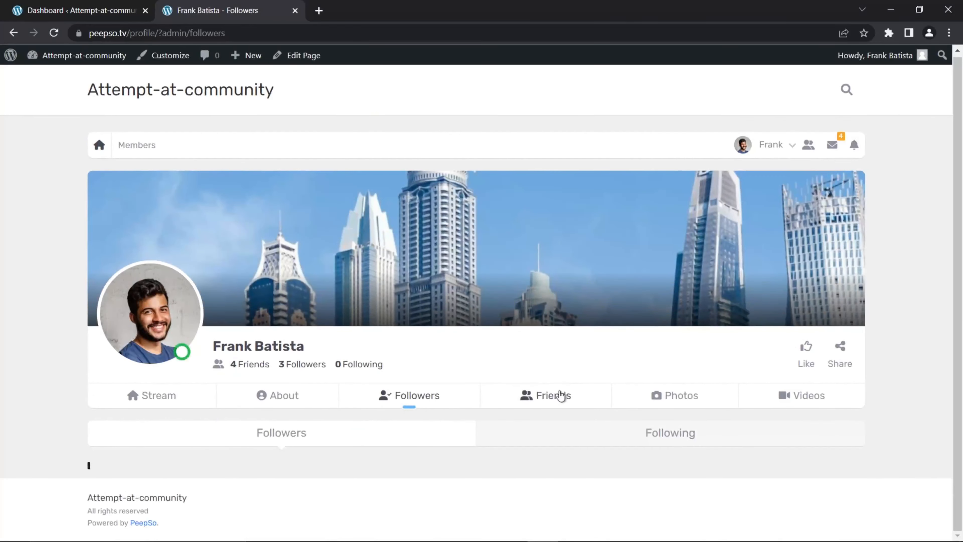
pyautogui.click(555, 395)
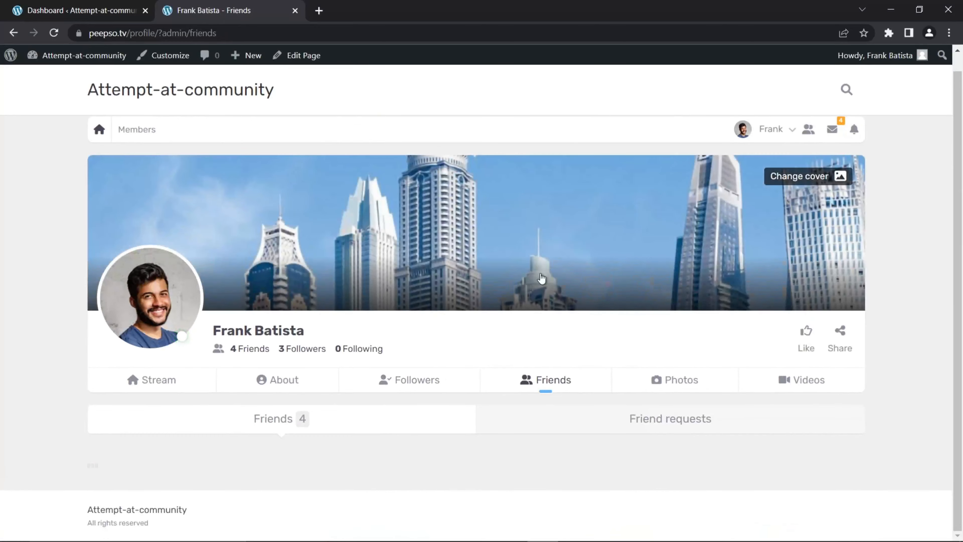
pyautogui.scroll(-5, 543, 268)
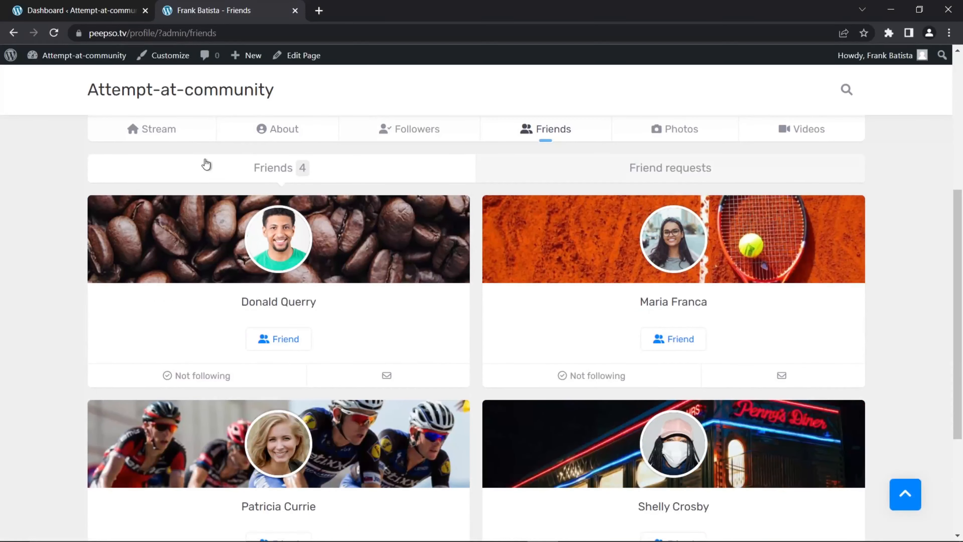
pyautogui.scroll(5, 204, 163)
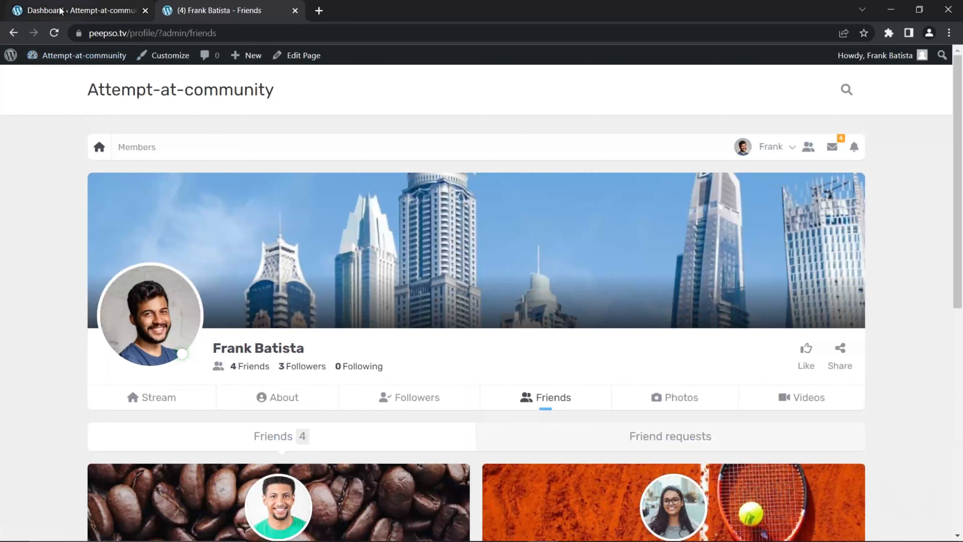
# - Look at the Gecko theme options in the admin dashboard and return to the community's recent activity page
pyautogui.click(79, 10)
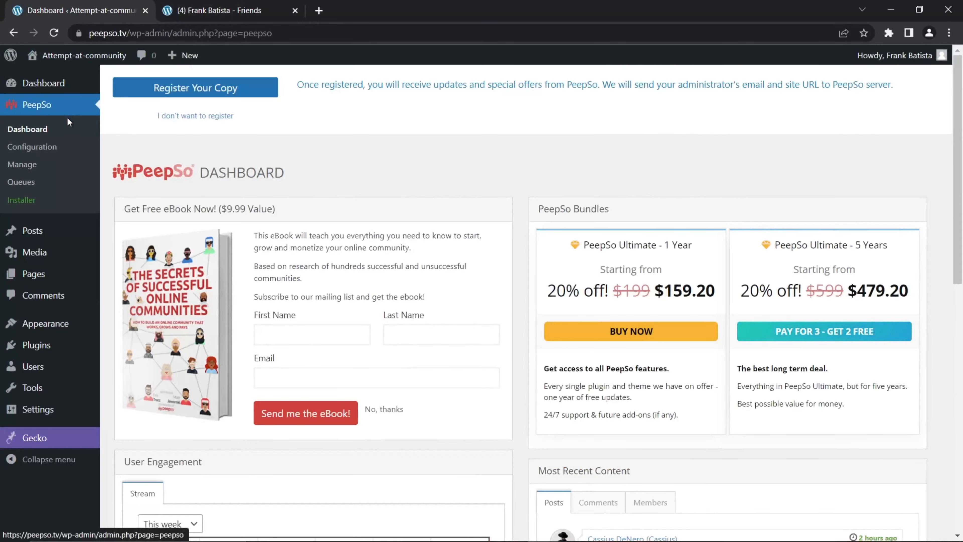
pyautogui.moveTo(30, 440)
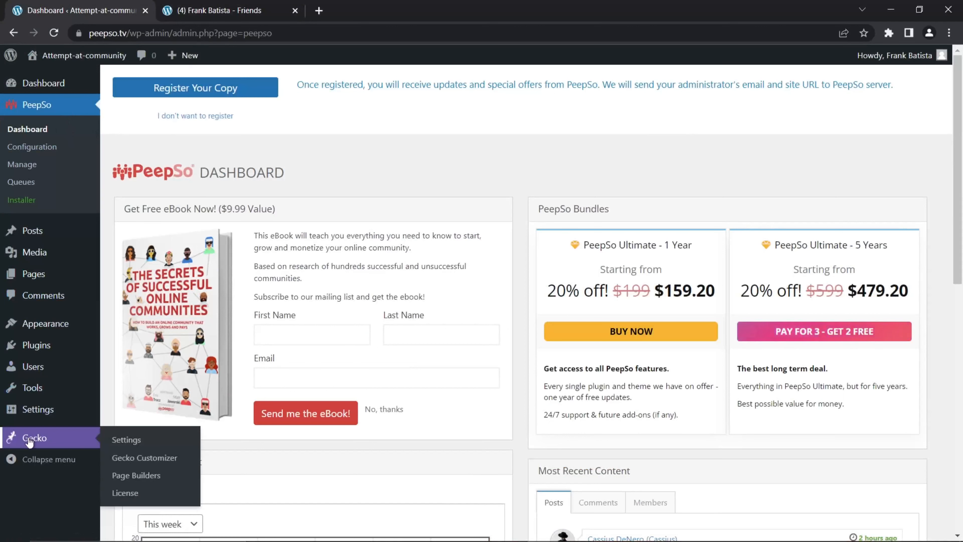
pyautogui.click(260, 17)
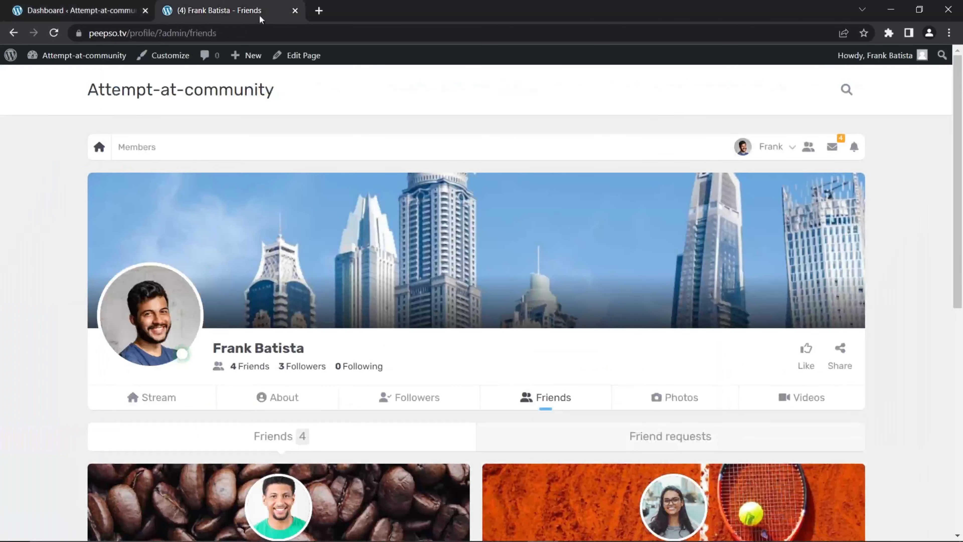
pyautogui.click(221, 96)
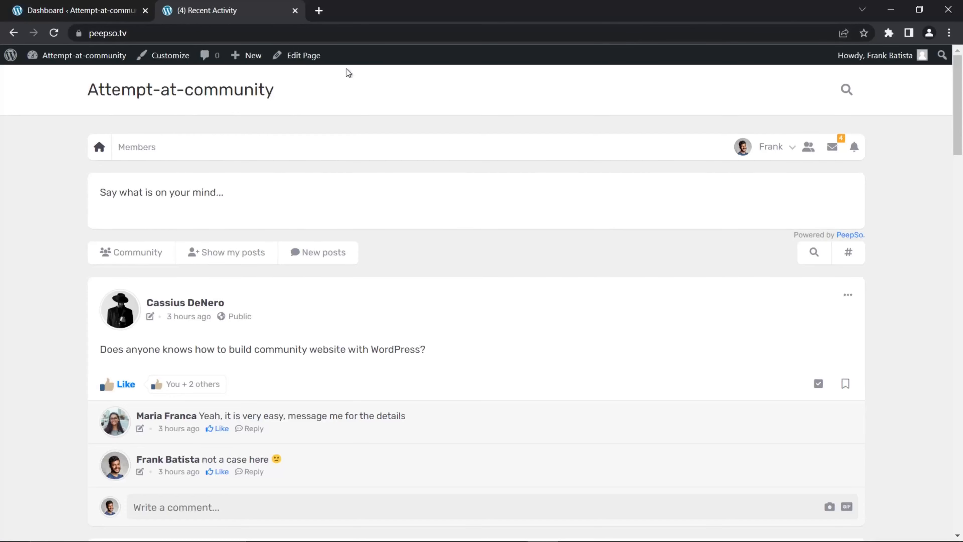
# - Open the Gecko Customizer and duplicate the Gecko Light (Default) preset to get an editable custom preset
pyautogui.click(80, 13)
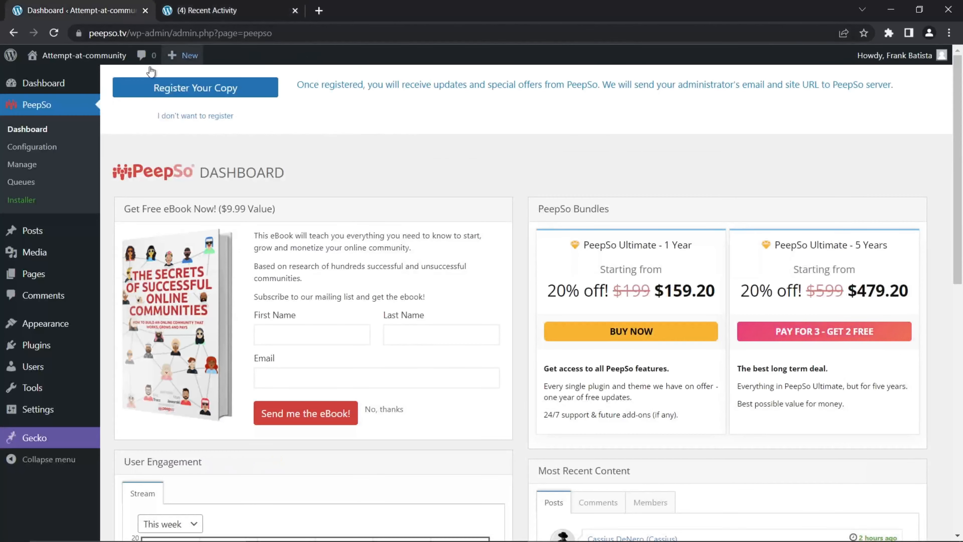
pyautogui.moveTo(47, 334)
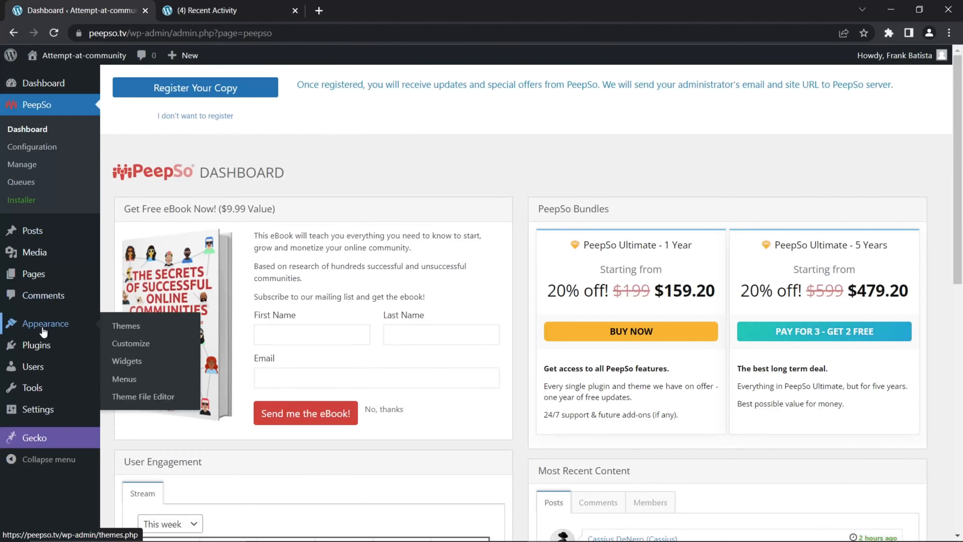
pyautogui.moveTo(37, 440)
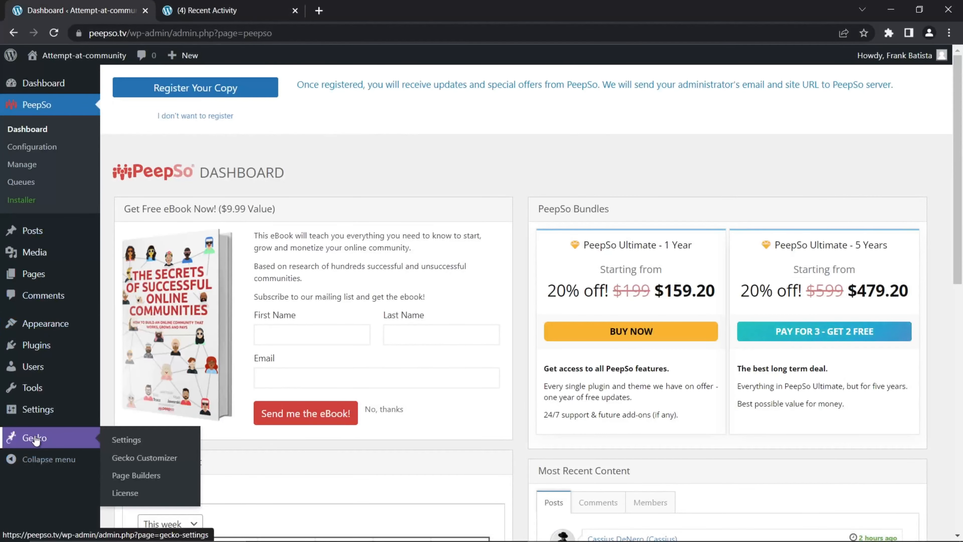
pyautogui.click(154, 458)
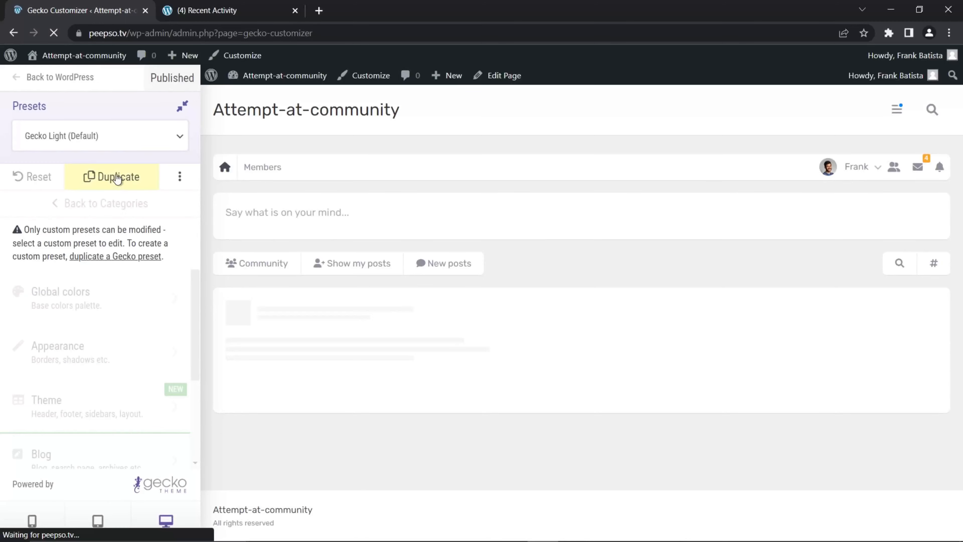
pyautogui.click(118, 177)
pyautogui.click(151, 274)
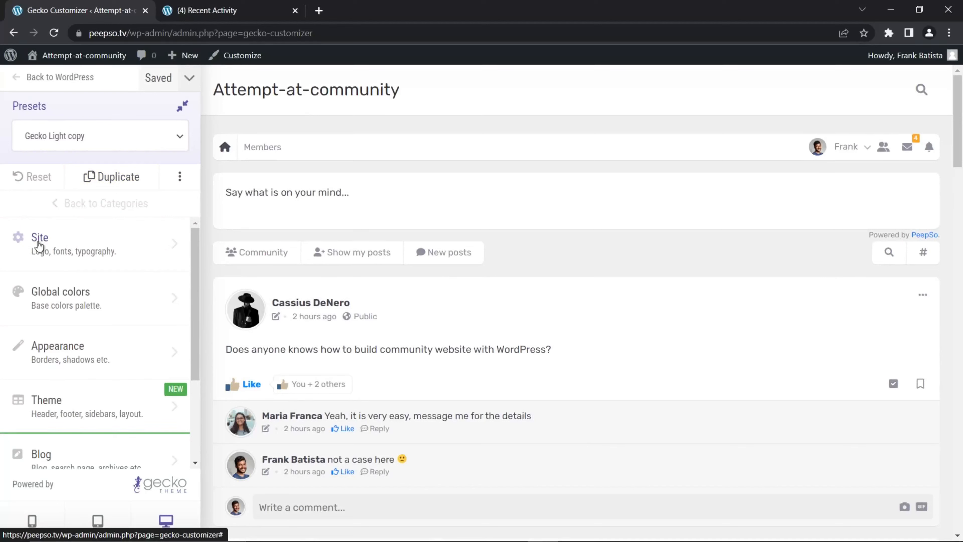
# - Upload peepso_logo_red.png from the peepso folder and set it as the site logo in the Gecko Customizer
pyautogui.click(40, 242)
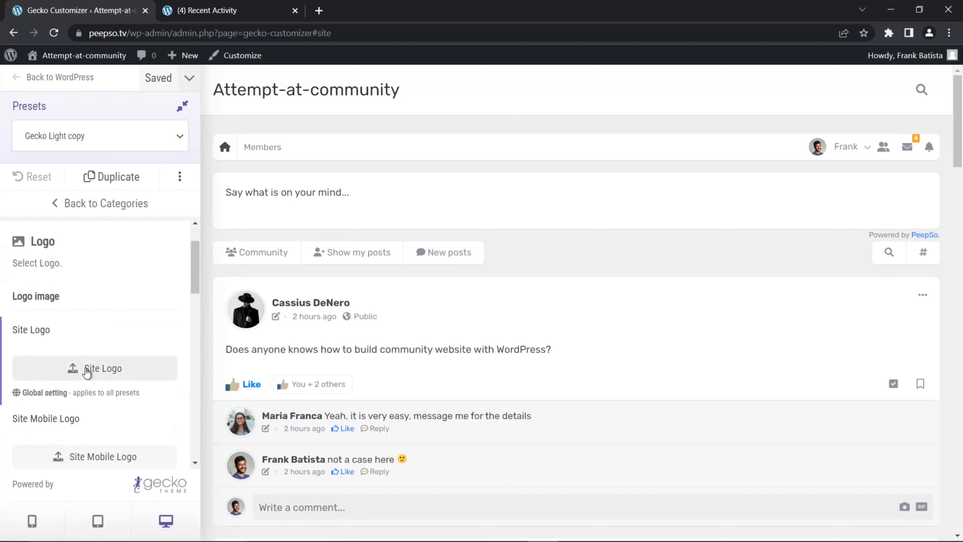
pyautogui.click(96, 376)
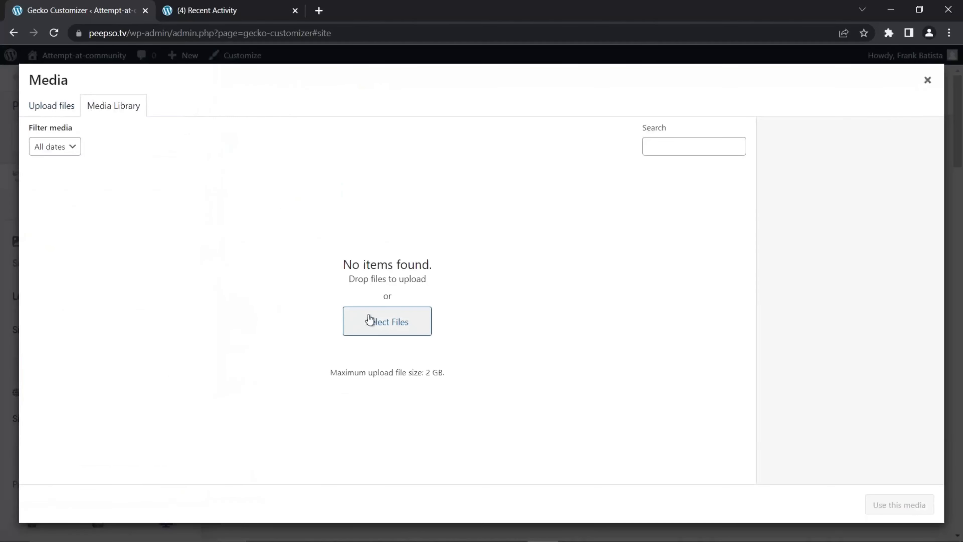
pyautogui.click(74, 111)
pyautogui.click(467, 298)
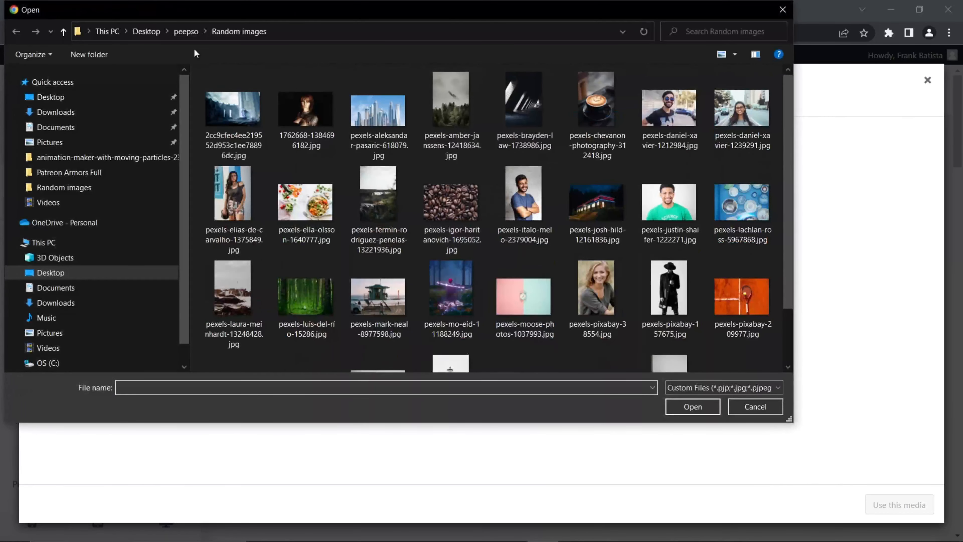
pyautogui.click(184, 31)
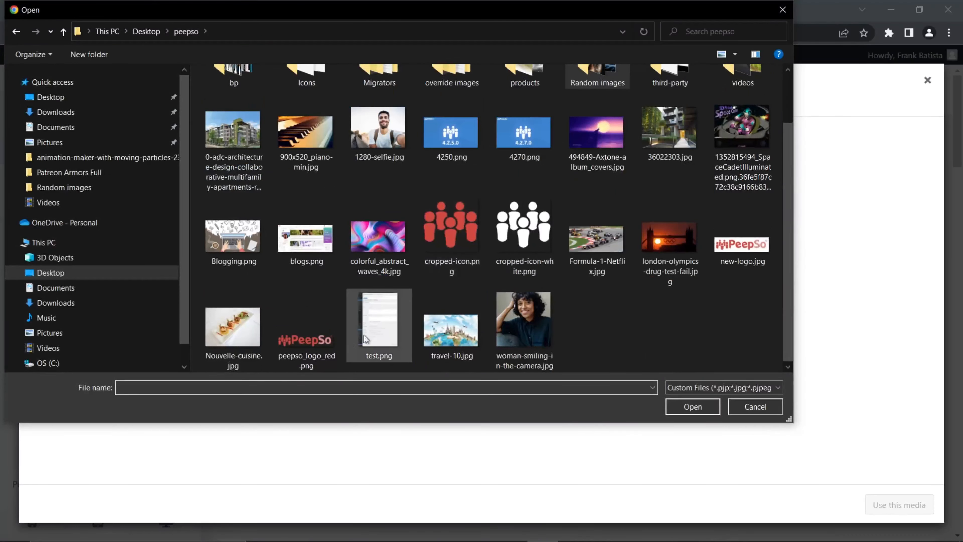
pyautogui.click(307, 334)
pyautogui.click(718, 408)
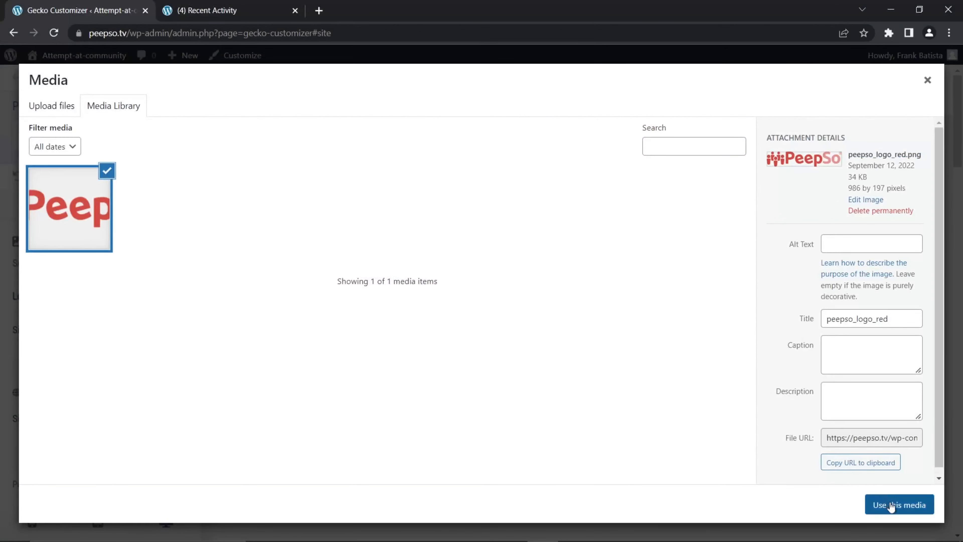
pyautogui.click(917, 506)
# - Upload cropped-icon.png and set it as the site icon (favicon)
pyautogui.scroll(-5, 129, 300)
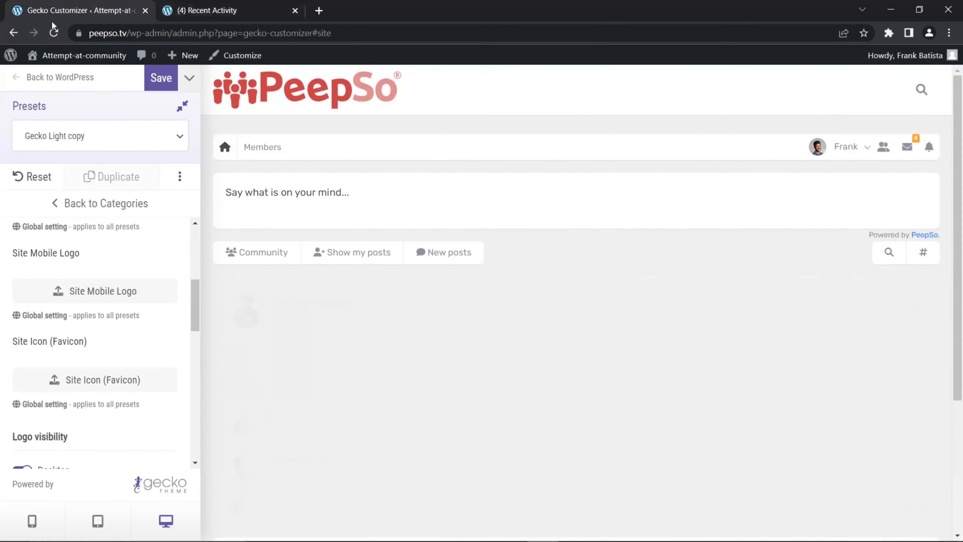
pyautogui.scroll(-3, 94, 419)
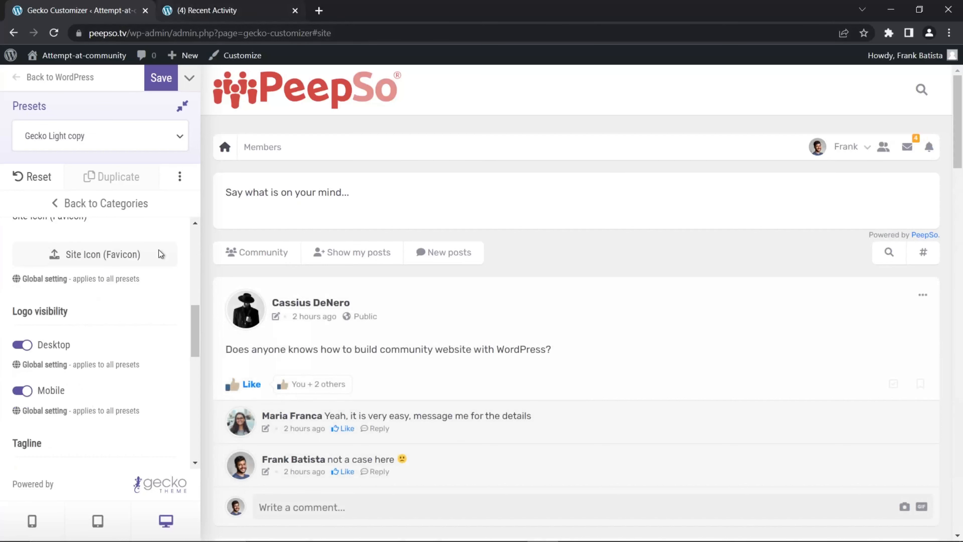
pyautogui.click(127, 255)
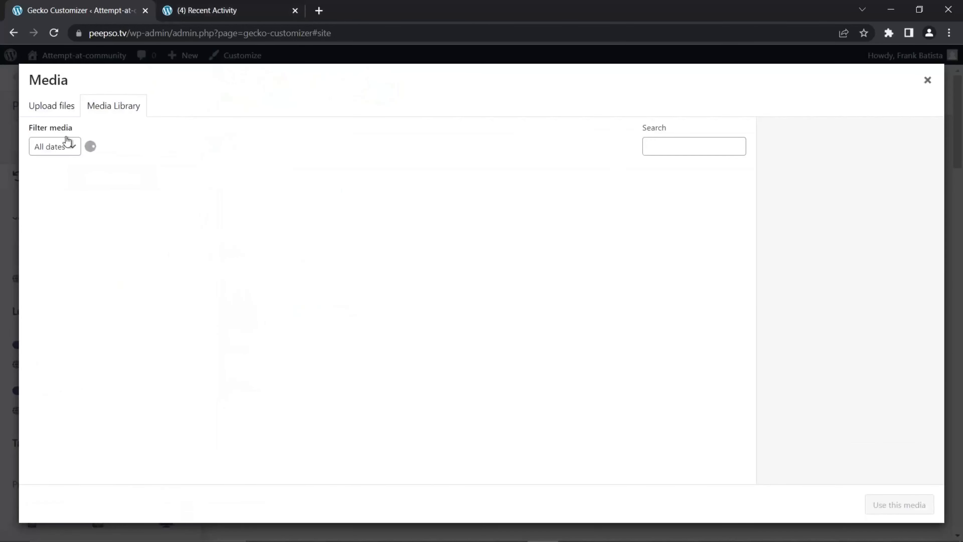
pyautogui.click(44, 106)
pyautogui.click(583, 298)
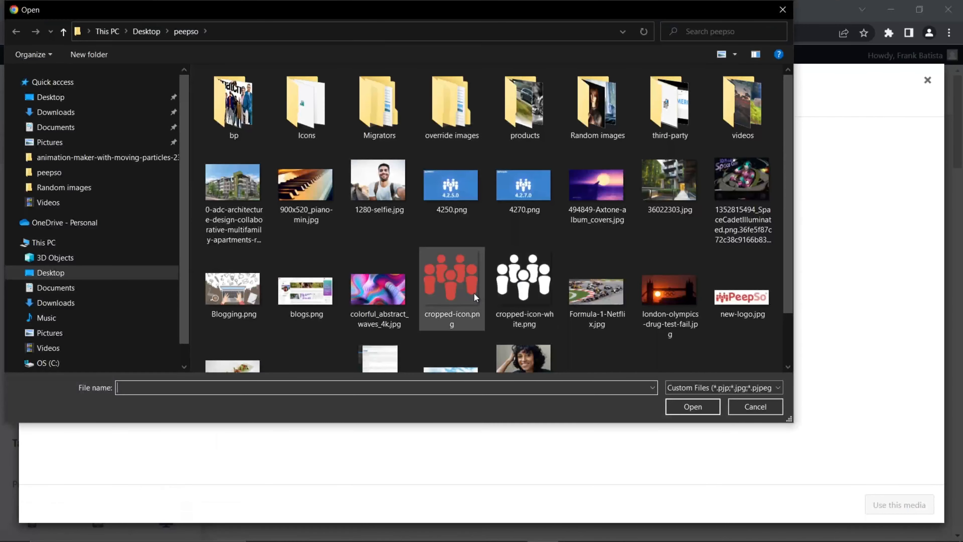
pyautogui.scroll(-2, 471, 289)
pyautogui.click(456, 269)
pyautogui.click(690, 406)
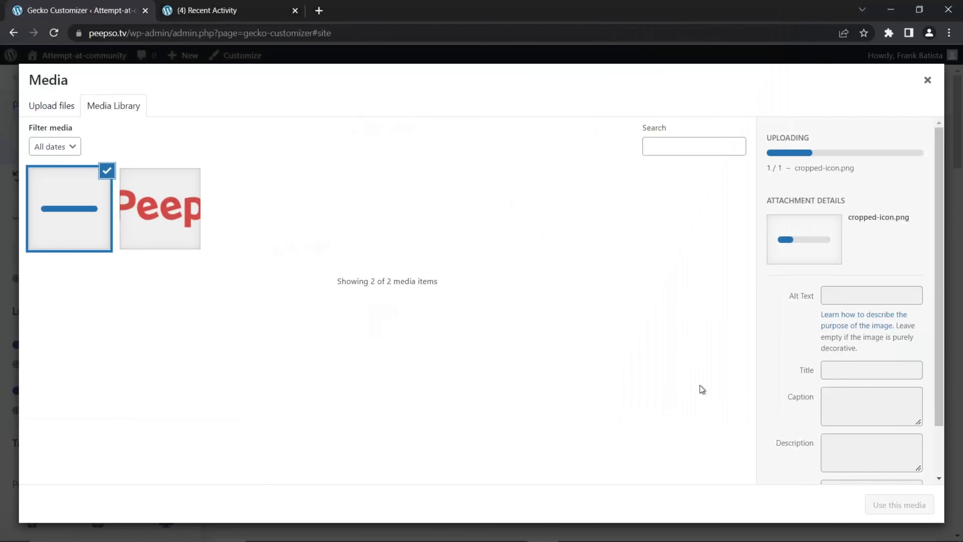
pyautogui.click(899, 505)
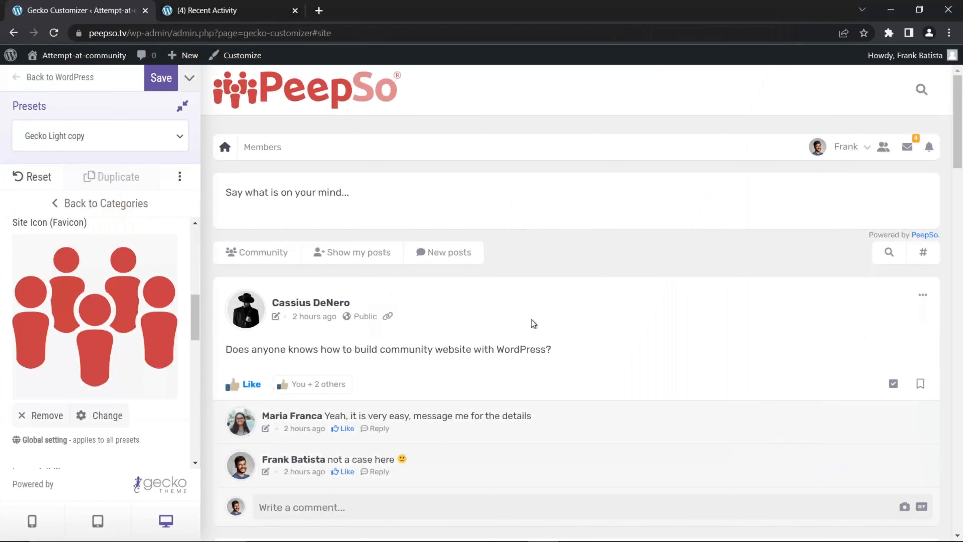
# - Save the Gecko Light copy preset and publish it as the default, then reload the community page
pyautogui.click(159, 86)
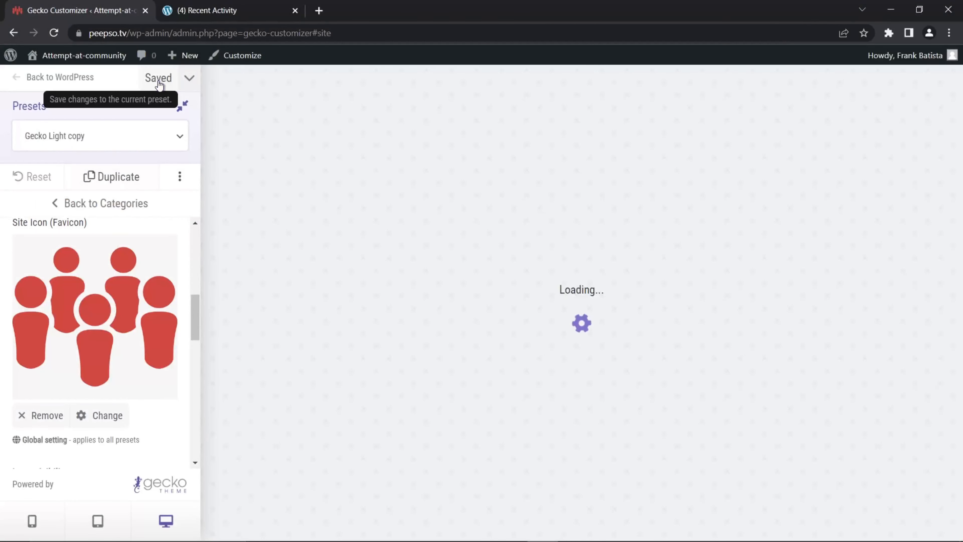
pyautogui.click(188, 78)
pyautogui.click(108, 130)
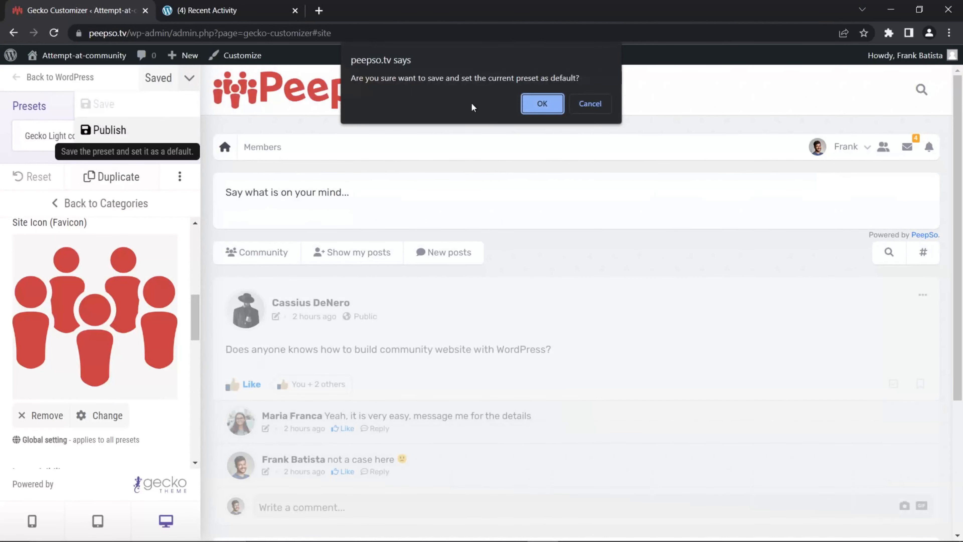
pyautogui.click(538, 109)
pyautogui.click(207, 10)
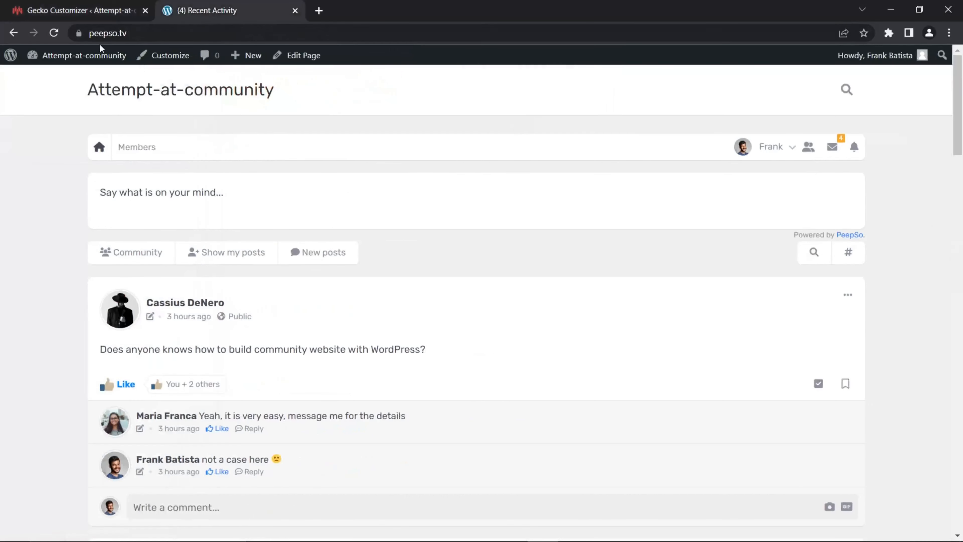
pyautogui.click(39, 47)
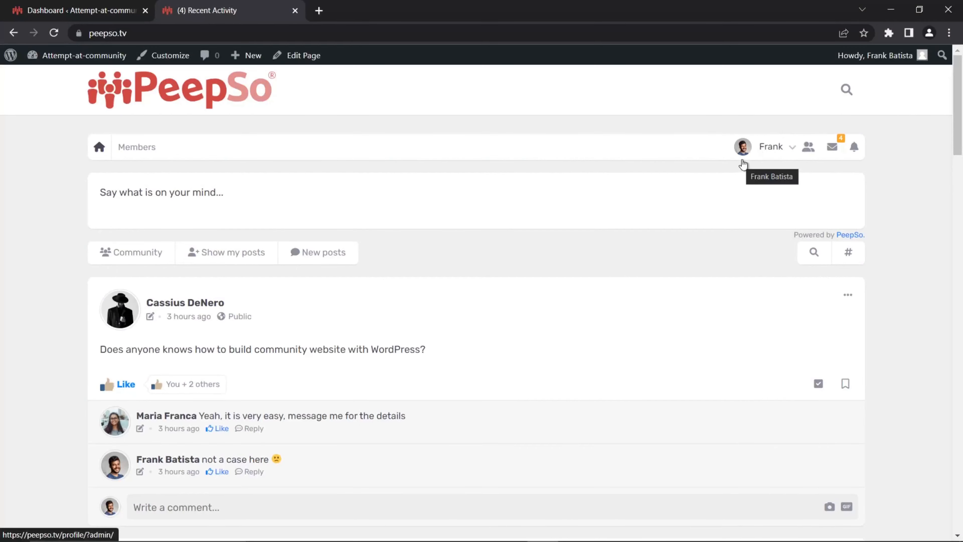
# - Examine the profile link and its submenu in the PeepSo navigation bar, and return to the community's front page
pyautogui.click(770, 148)
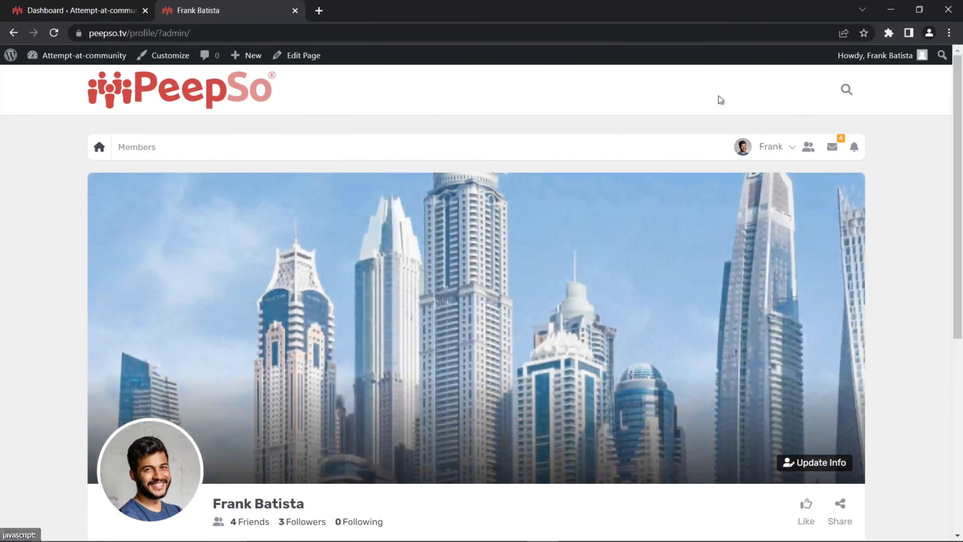
pyautogui.click(791, 148)
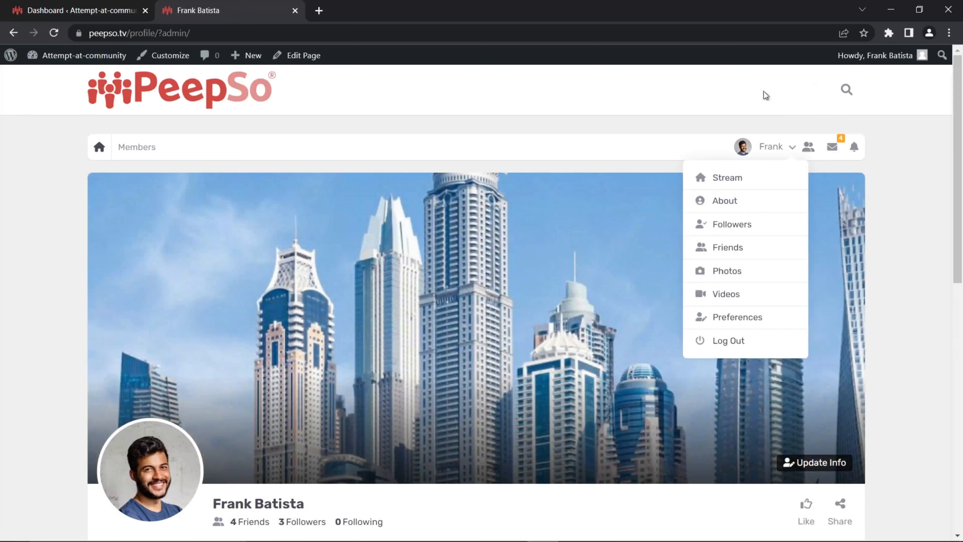
pyautogui.click(697, 131)
pyautogui.click(148, 98)
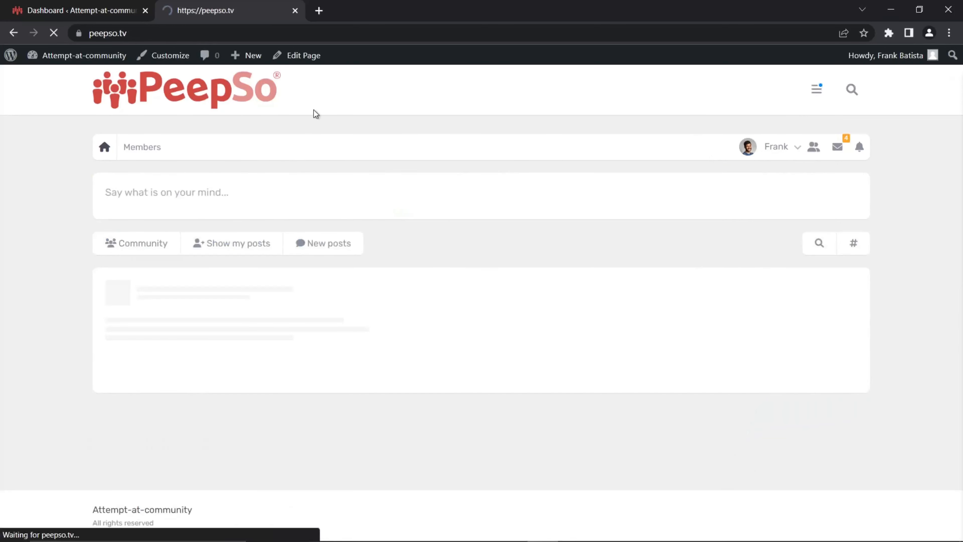
# - Disable the PeepSo navigation bar in PeepSo's appearance configuration and save the settings
pyautogui.click(59, 15)
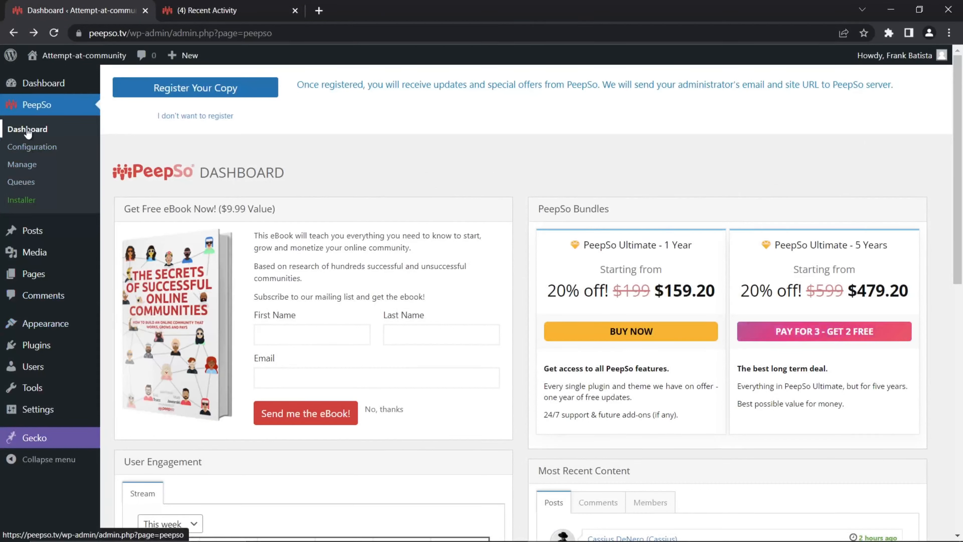
pyautogui.click(34, 146)
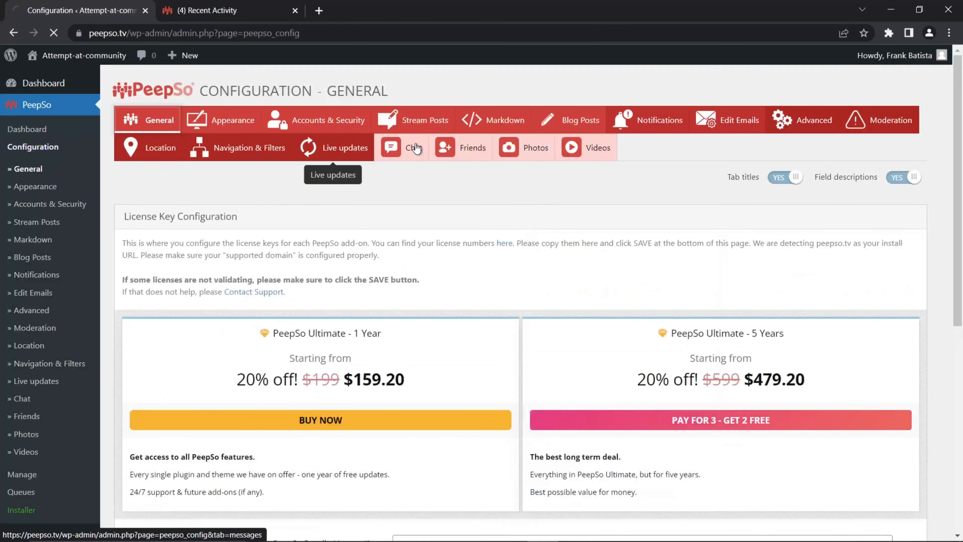
pyautogui.click(427, 163)
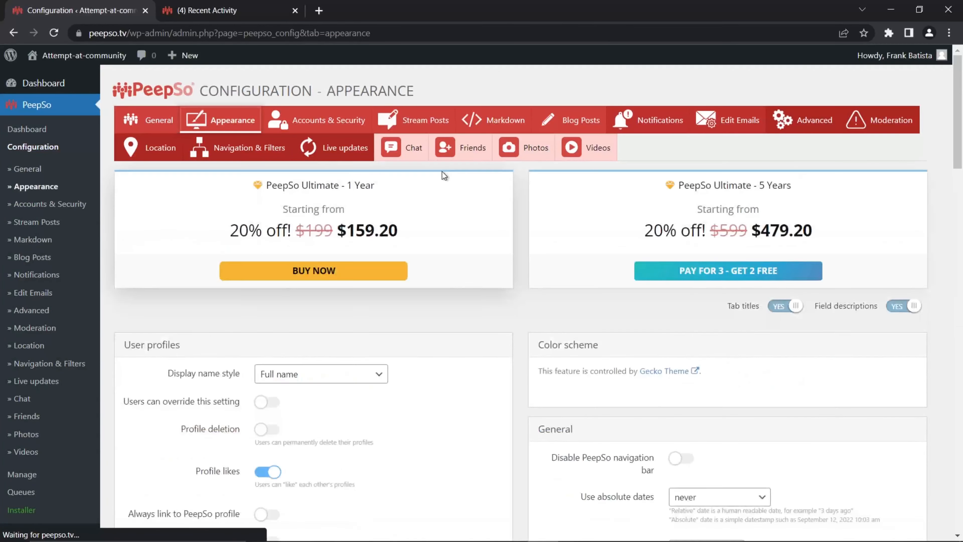
pyautogui.scroll(-5, 572, 245)
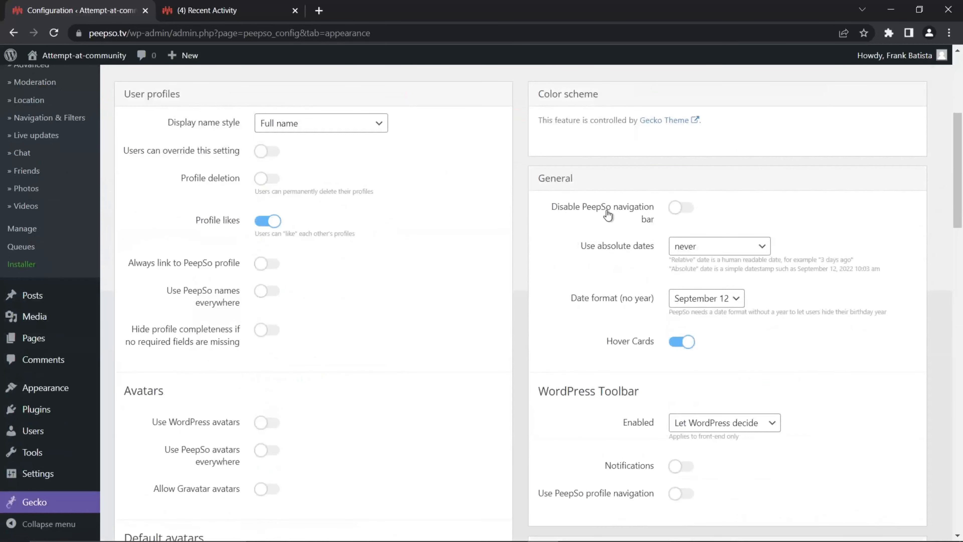
pyautogui.click(686, 207)
pyautogui.scroll(-15, 518, 263)
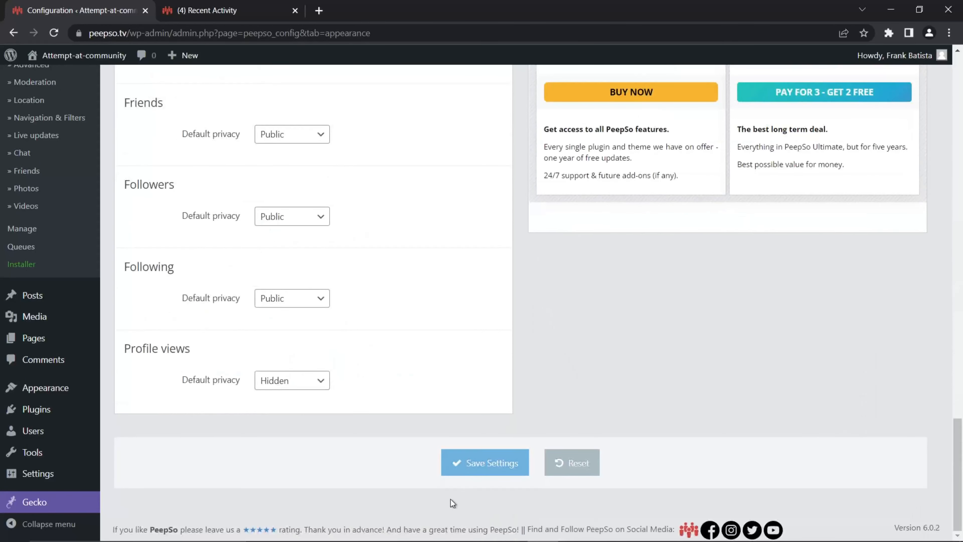
pyautogui.click(463, 465)
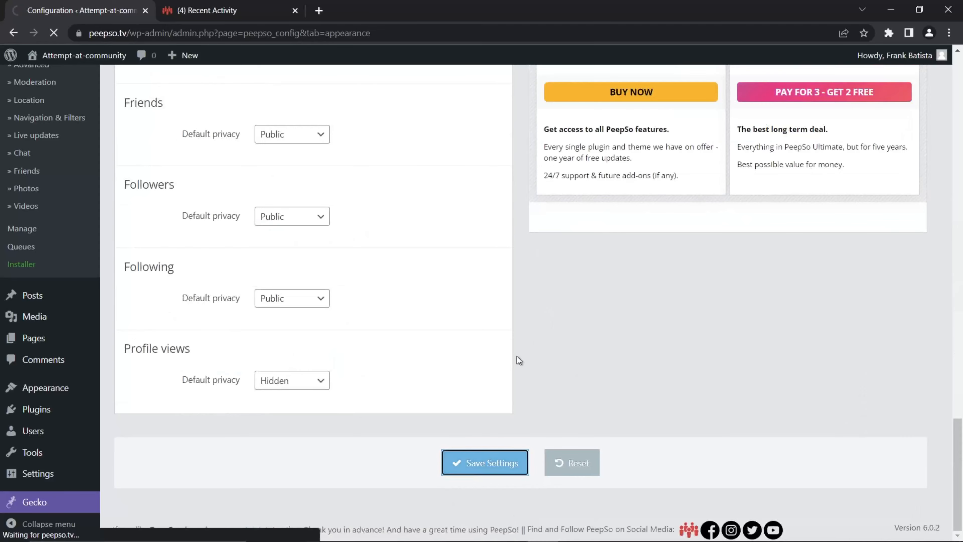
# - Open the WordPress menu editor and add the Recent Activity page to the Navigation Menu
pyautogui.scroll(-10, 73, 245)
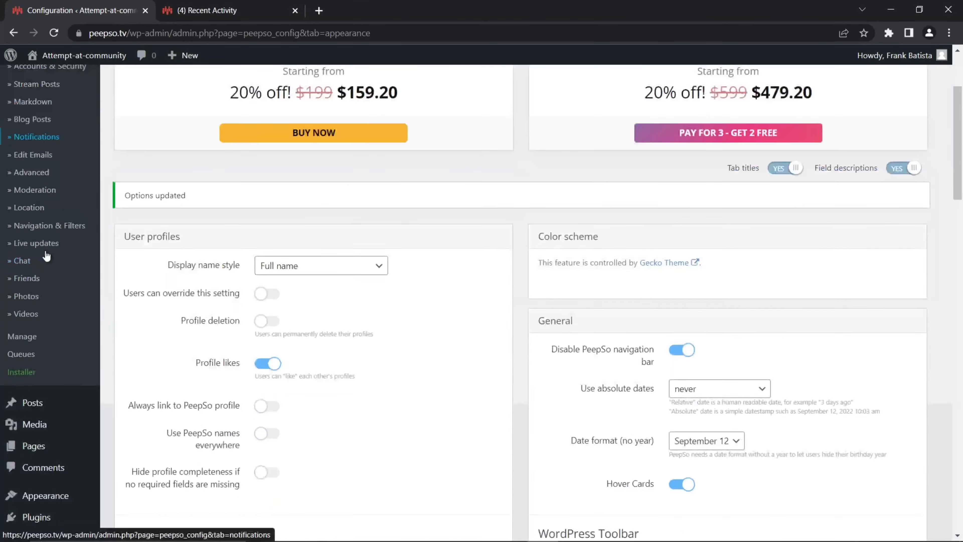
pyautogui.moveTo(44, 394)
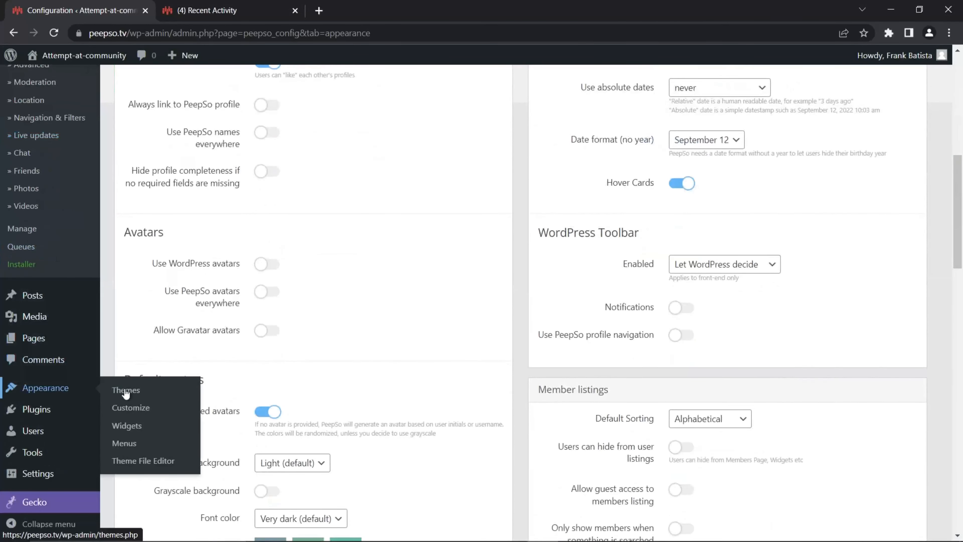
pyautogui.click(124, 443)
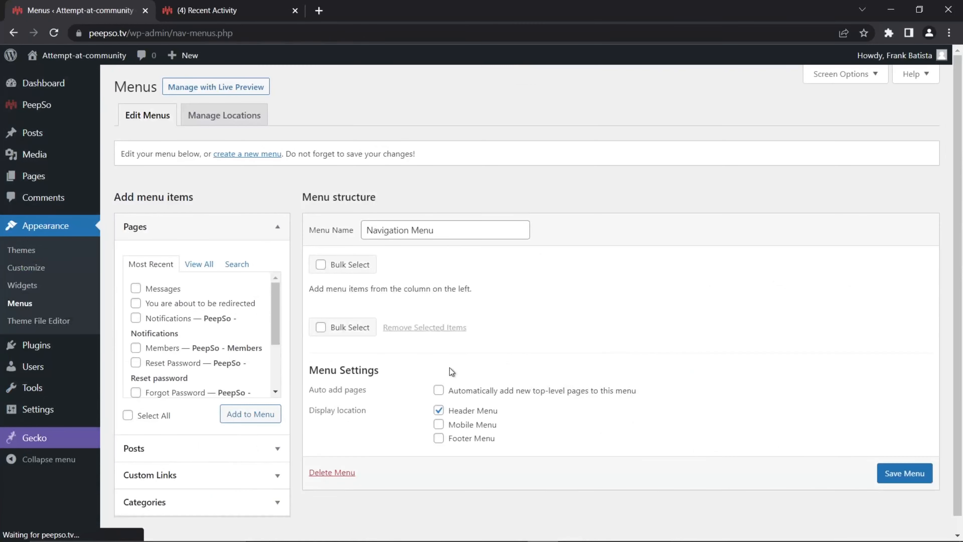
pyautogui.scroll(-1, 493, 311)
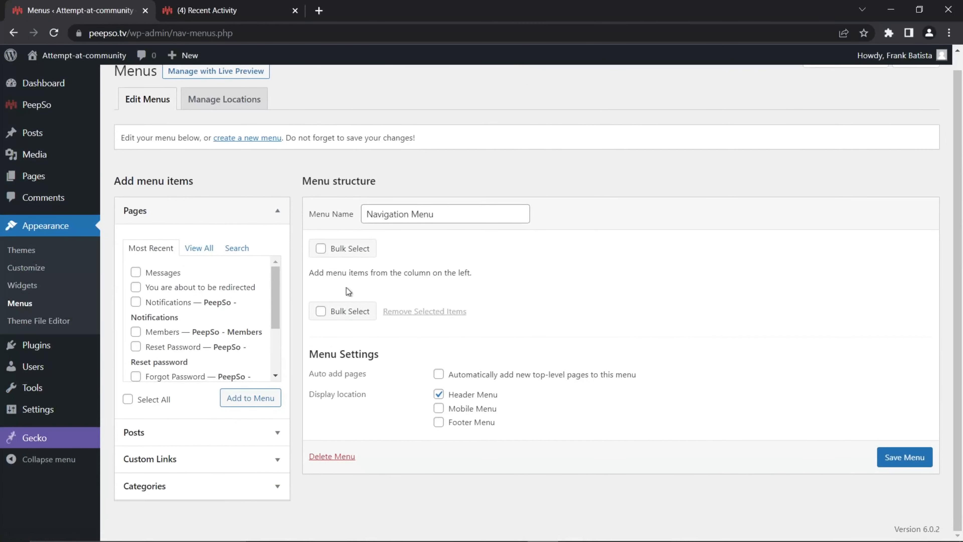
pyautogui.click(200, 248)
pyautogui.click(135, 273)
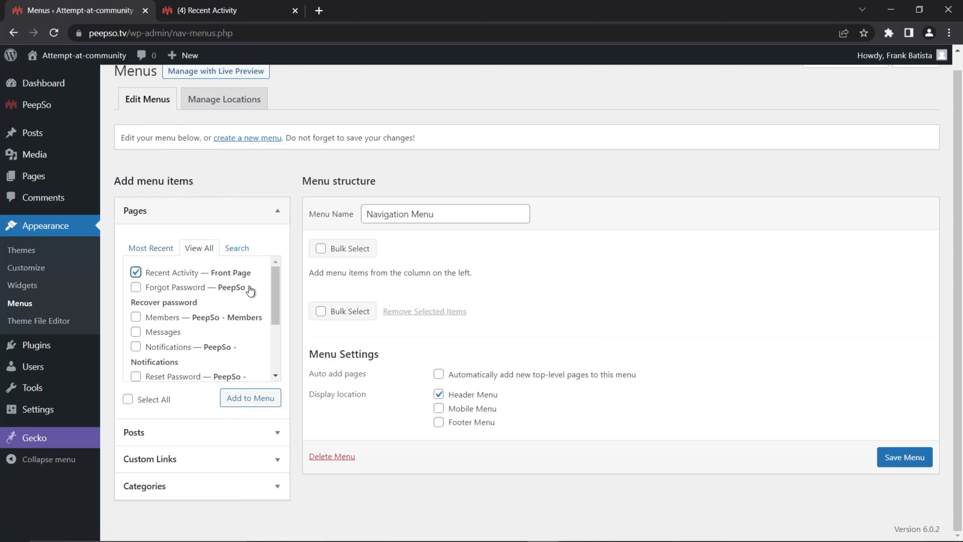
pyautogui.click(236, 396)
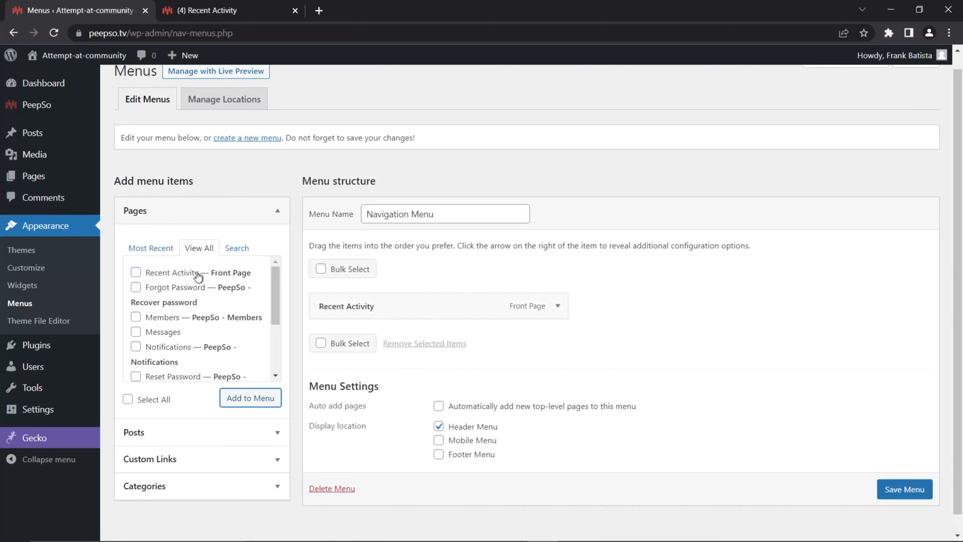
# - Add the Members, Messages and User Profile pages to the Navigation Menu
pyautogui.click(135, 316)
pyautogui.click(239, 399)
pyautogui.click(136, 332)
pyautogui.click(239, 400)
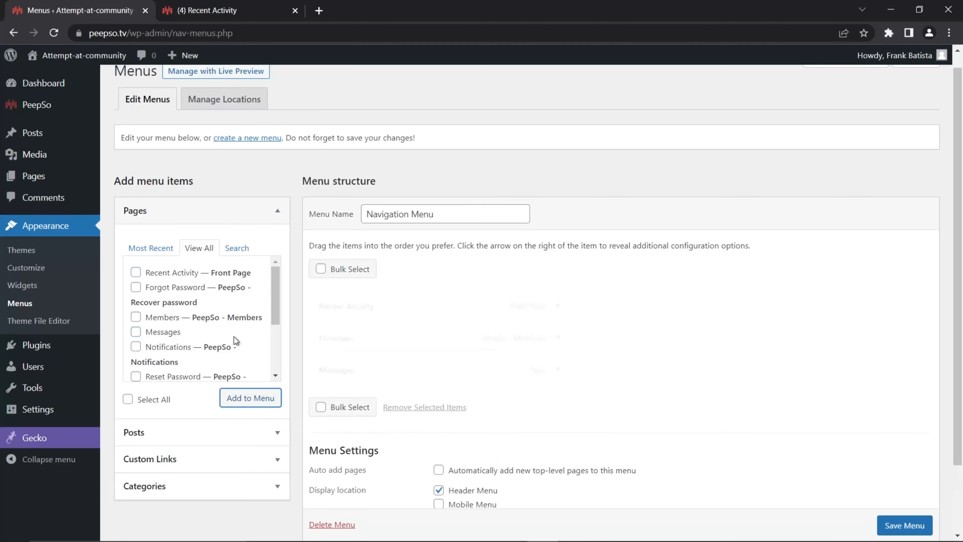
pyautogui.scroll(-2, 205, 329)
pyautogui.scroll(-1, 154, 321)
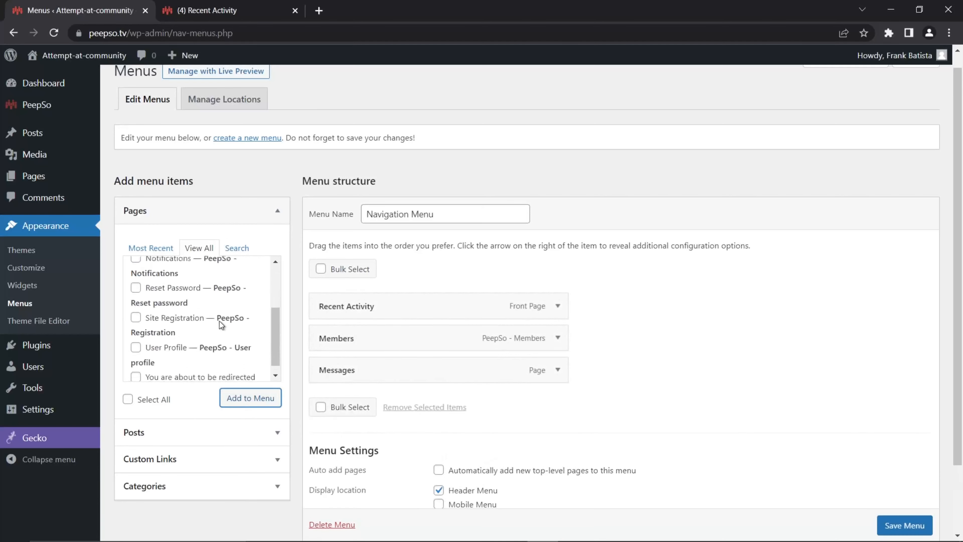
pyautogui.click(136, 337)
pyautogui.click(249, 399)
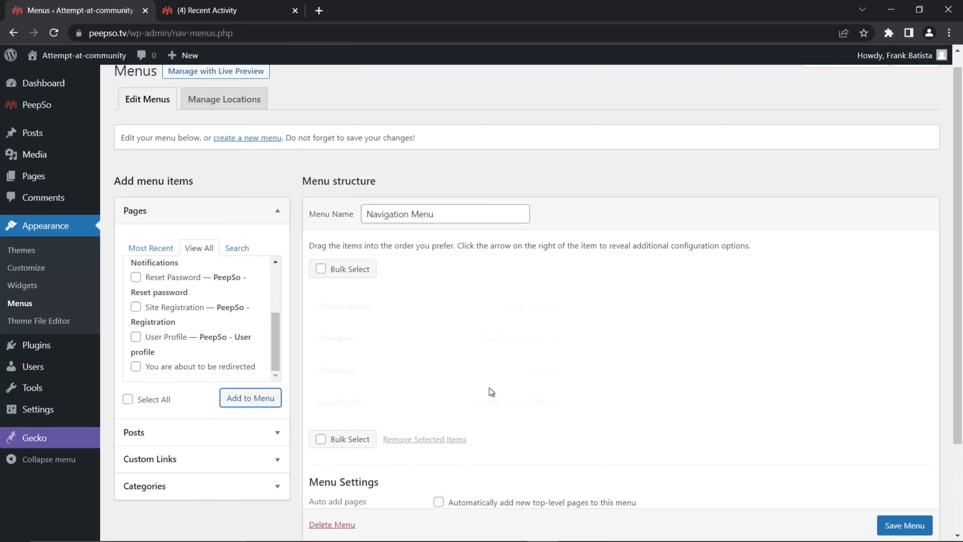
# - Save the Navigation Menu and return to the community's recent activity page
pyautogui.scroll(-3, 348, 324)
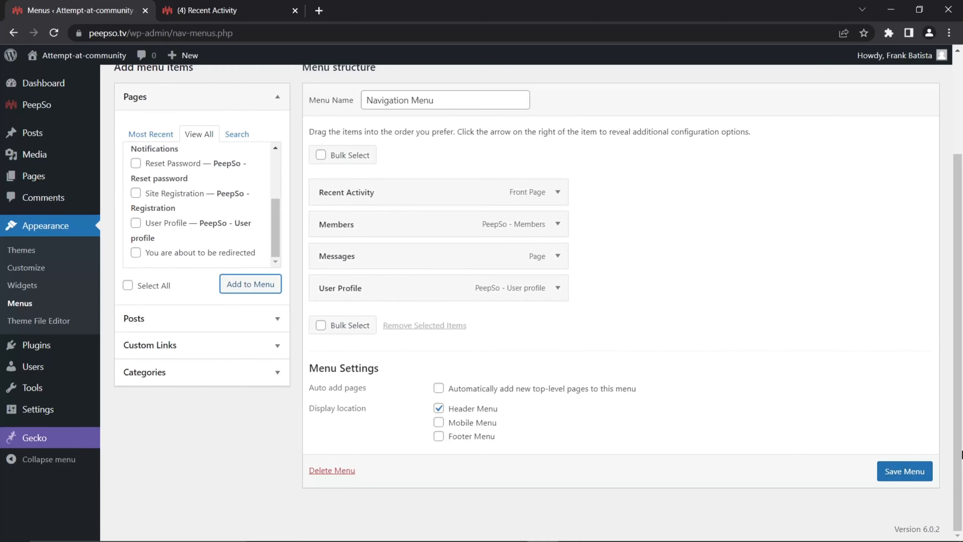
pyautogui.click(905, 470)
pyautogui.click(235, 11)
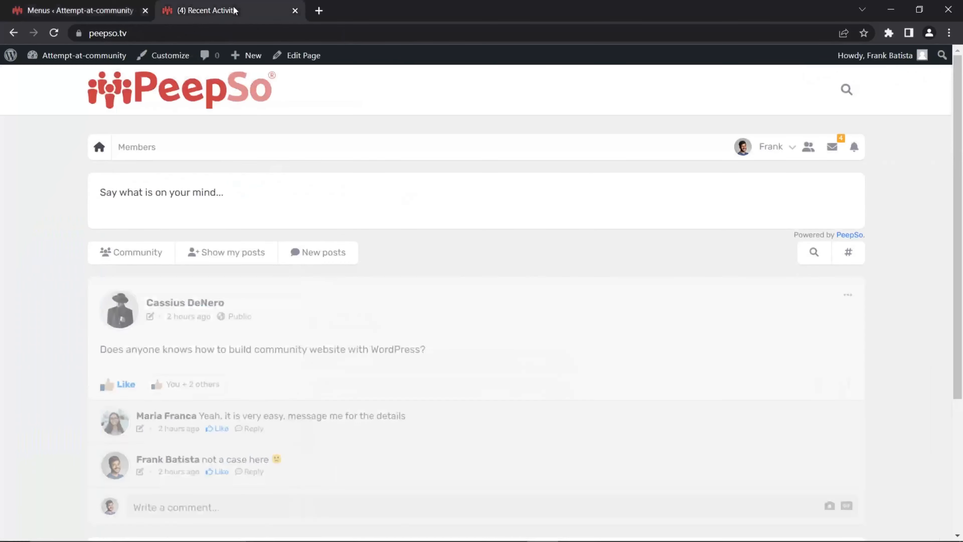
# - Reload the community page, add the PeepSo UserBar widget to the Header widget area and save it
pyautogui.click(54, 34)
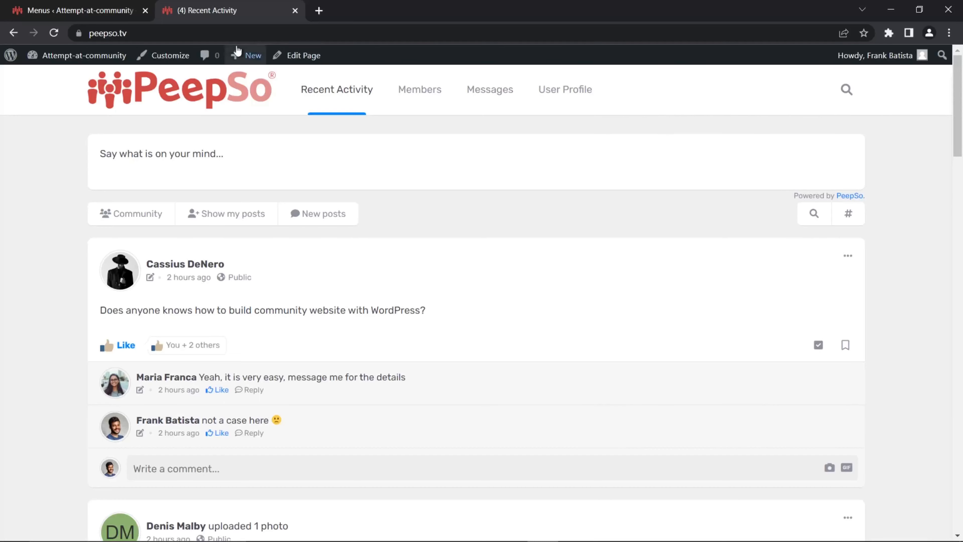
pyautogui.click(129, 10)
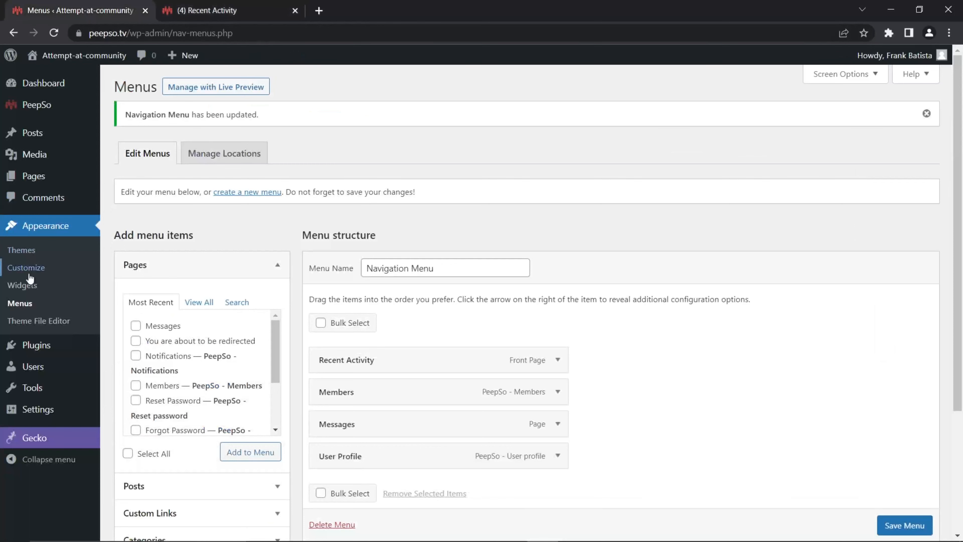
pyautogui.click(23, 284)
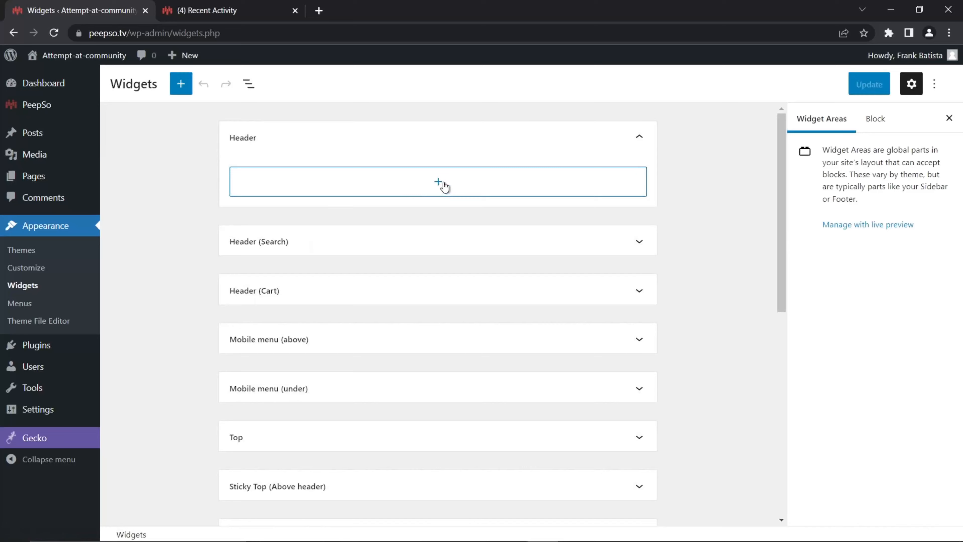
pyautogui.click(440, 183)
pyautogui.write('userbar')
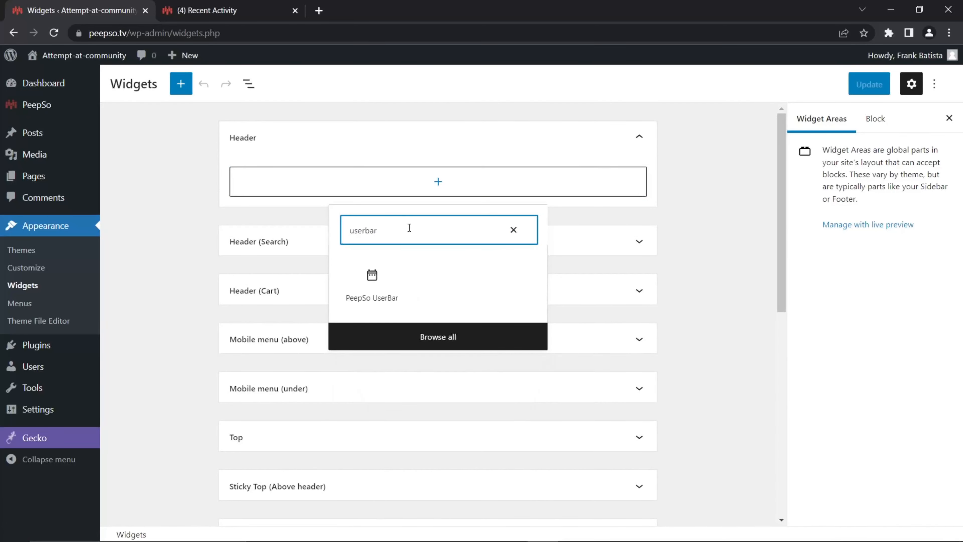
pyautogui.click(382, 293)
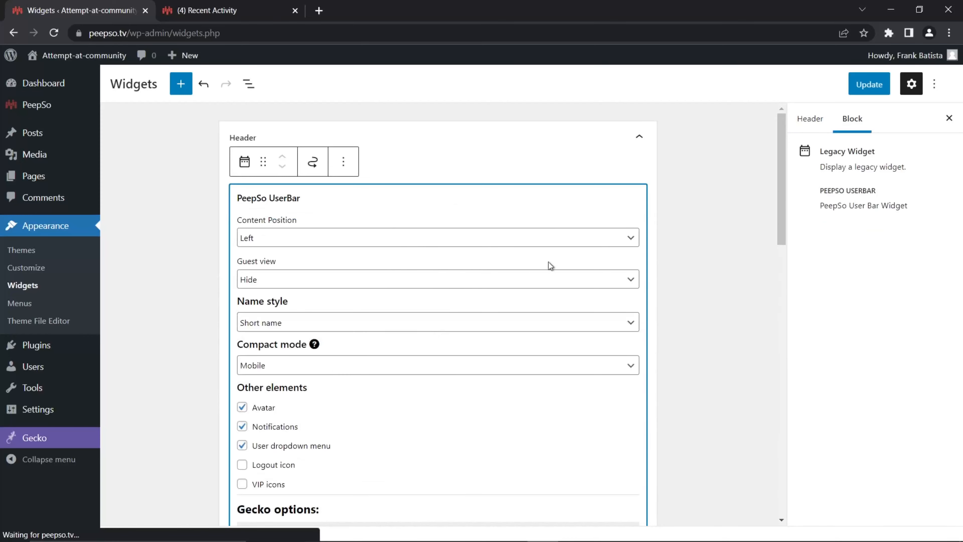
pyautogui.click(869, 83)
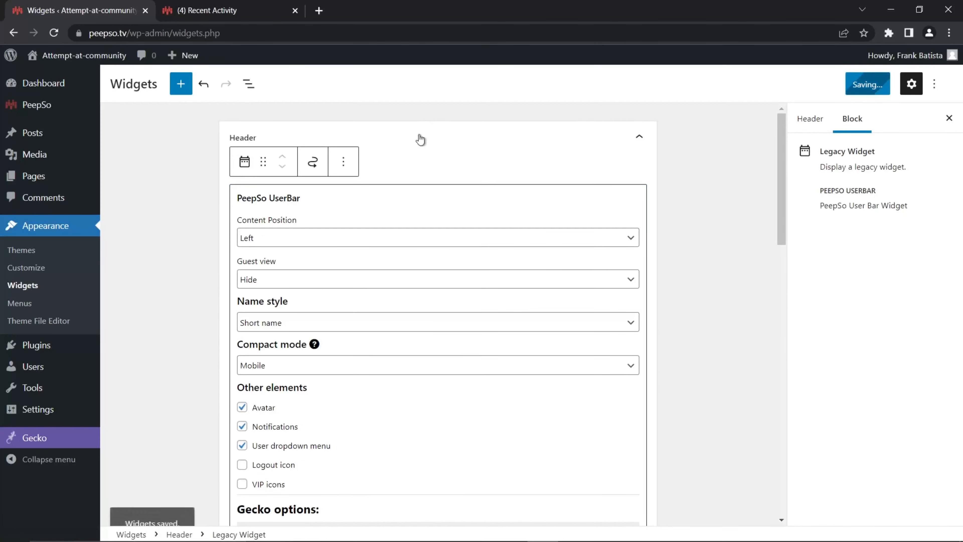
# - Enable the Logout icon in the UserBar widget, save the change and reload the community page
pyautogui.scroll(-3, 386, 181)
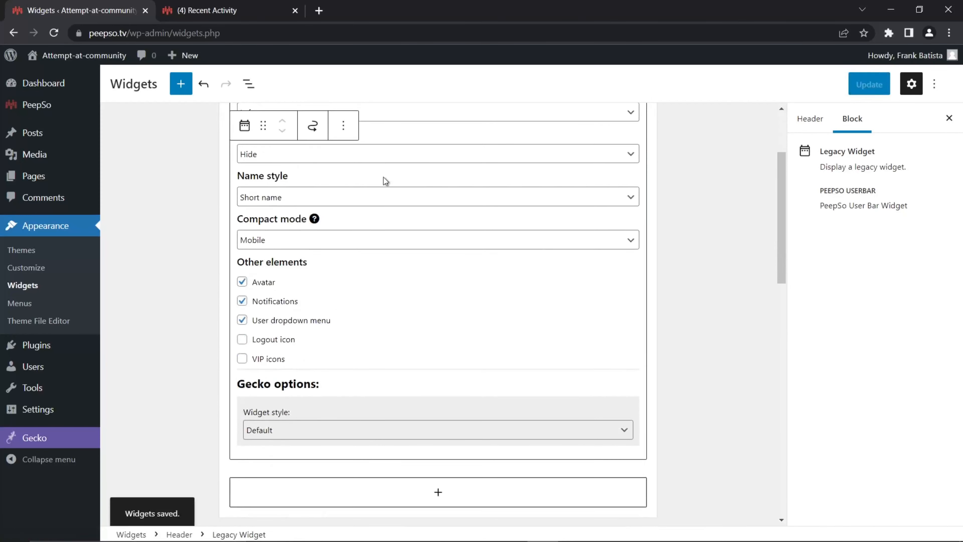
pyautogui.click(243, 341)
pyautogui.click(872, 86)
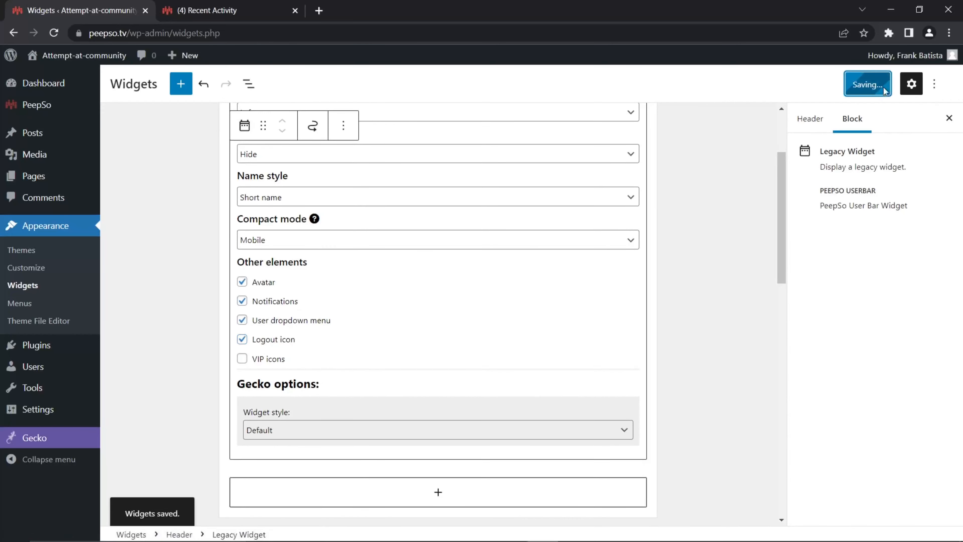
pyautogui.click(195, 8)
pyautogui.click(57, 33)
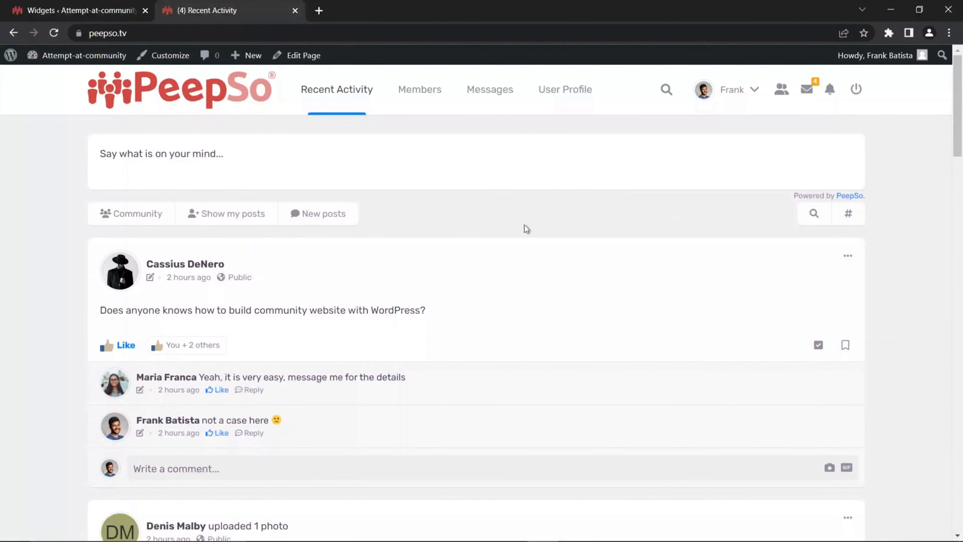
# - Add the PeepSo Profile widget to the Sidebar Left widget area
pyautogui.click(87, 10)
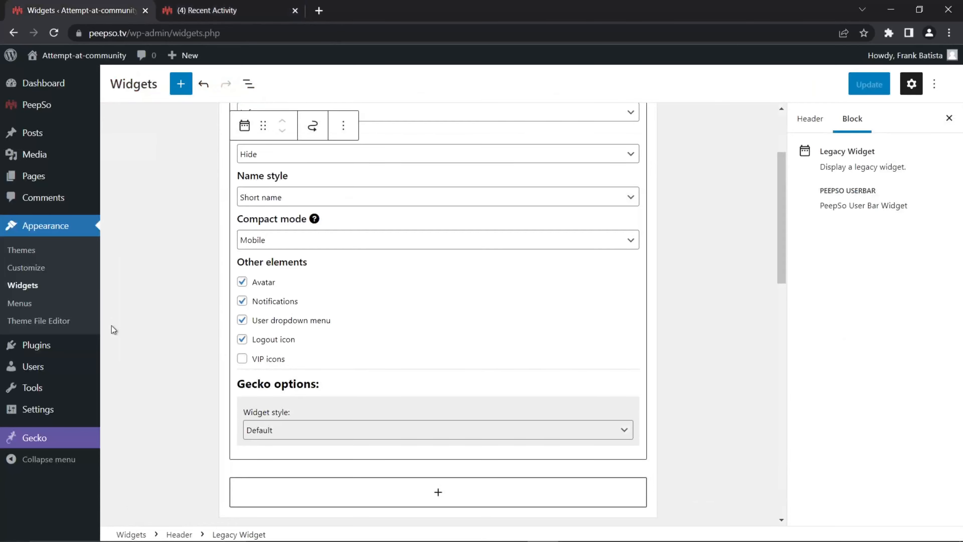
pyautogui.scroll(3, 146, 349)
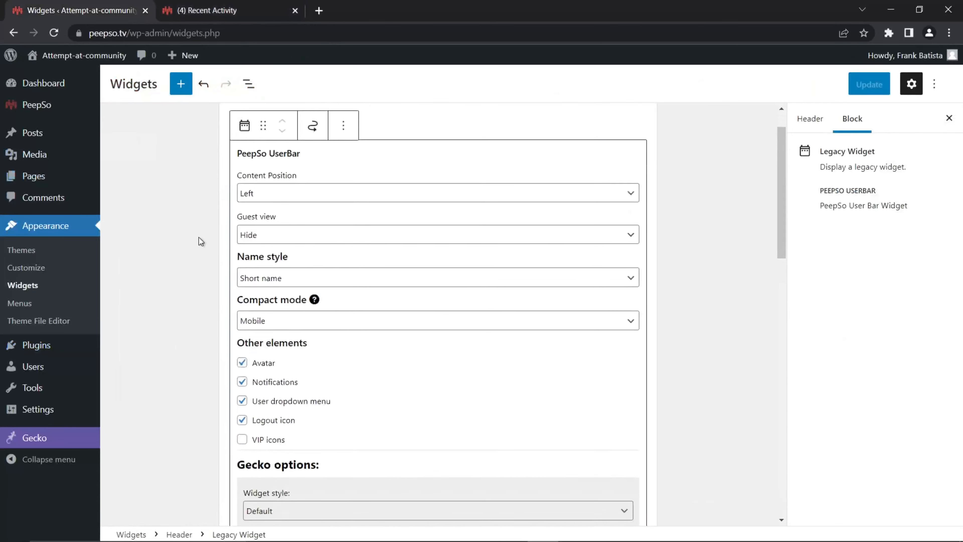
pyautogui.scroll(-15, 201, 242)
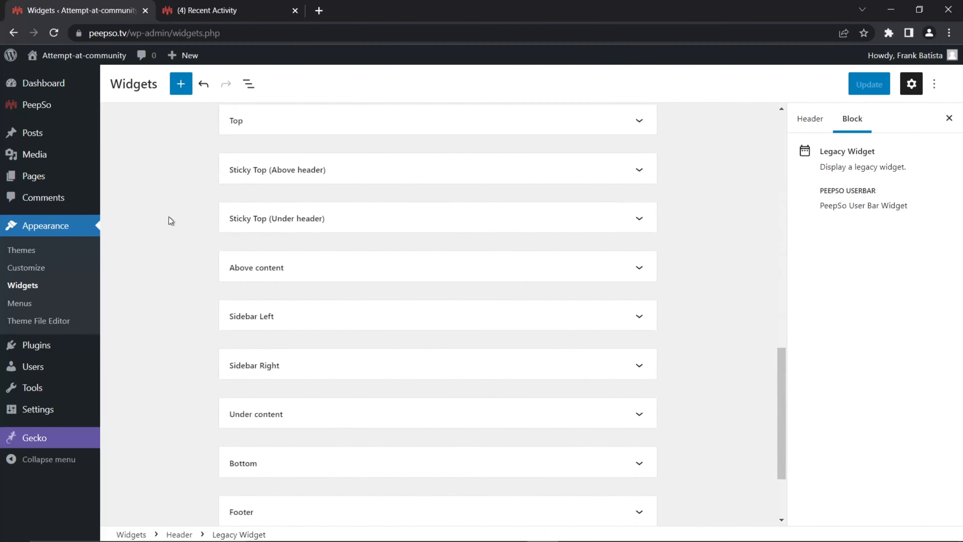
pyautogui.click(238, 318)
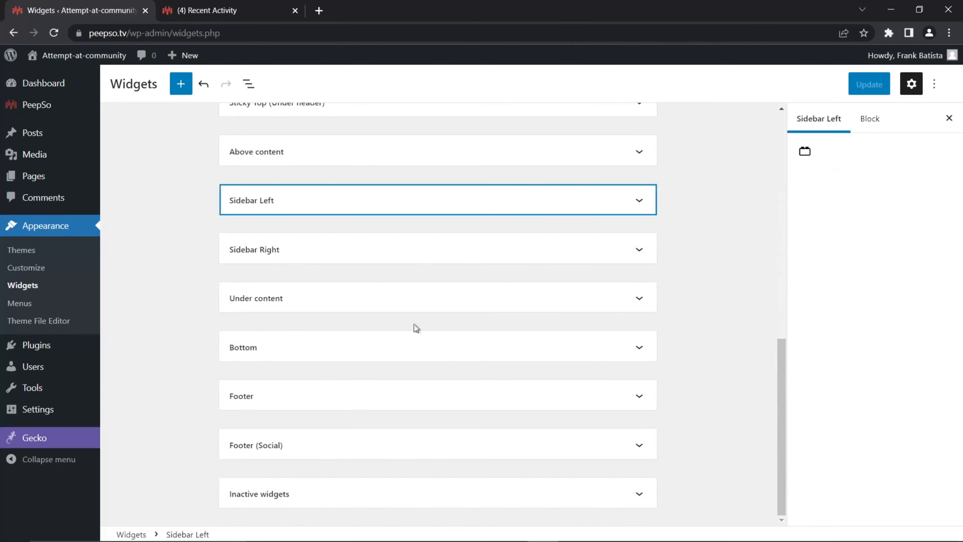
pyautogui.click(639, 209)
pyautogui.click(449, 247)
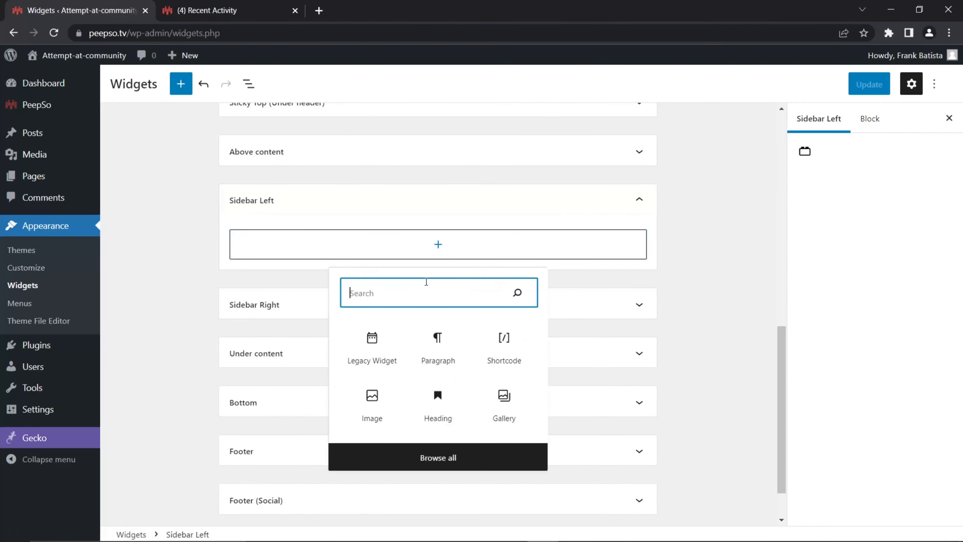
pyautogui.write('Pee')
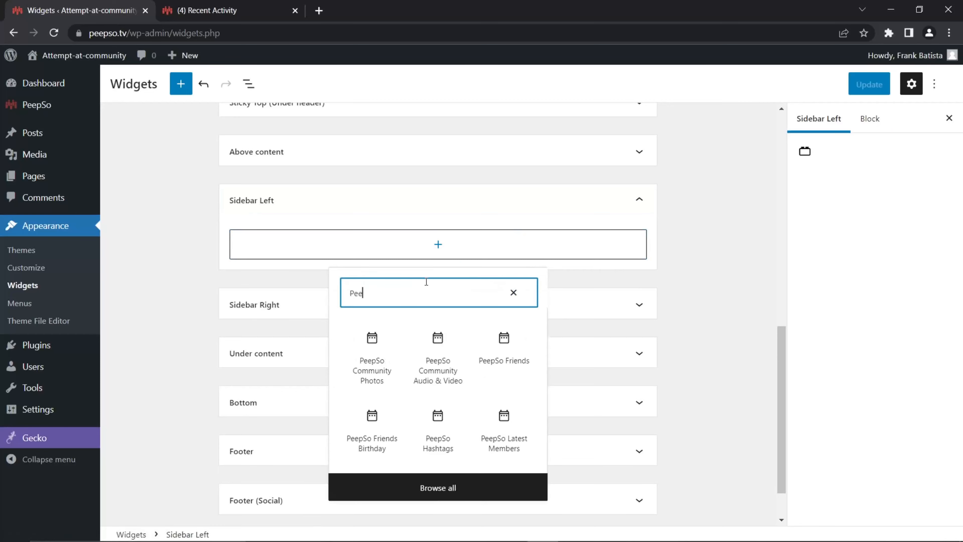
pyautogui.write('pSo Profile')
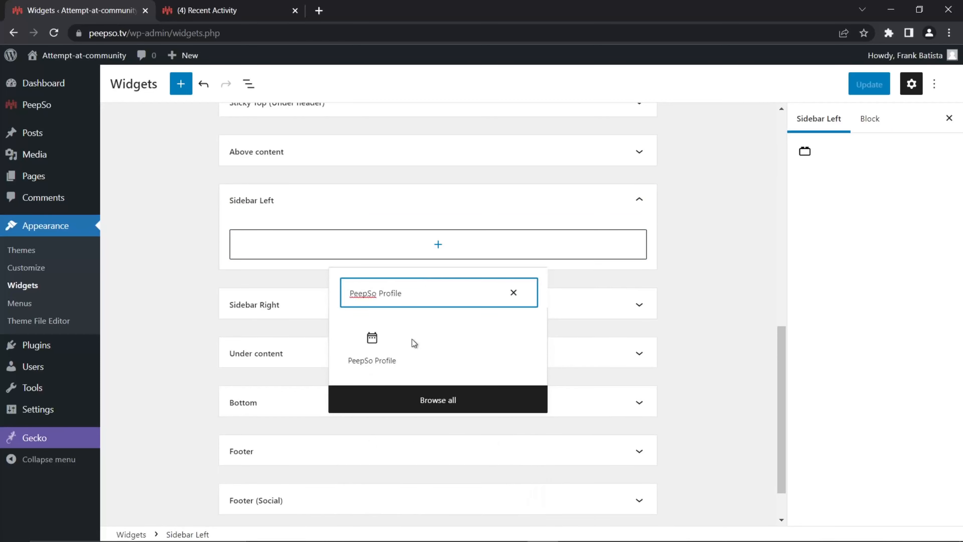
pyautogui.click(373, 346)
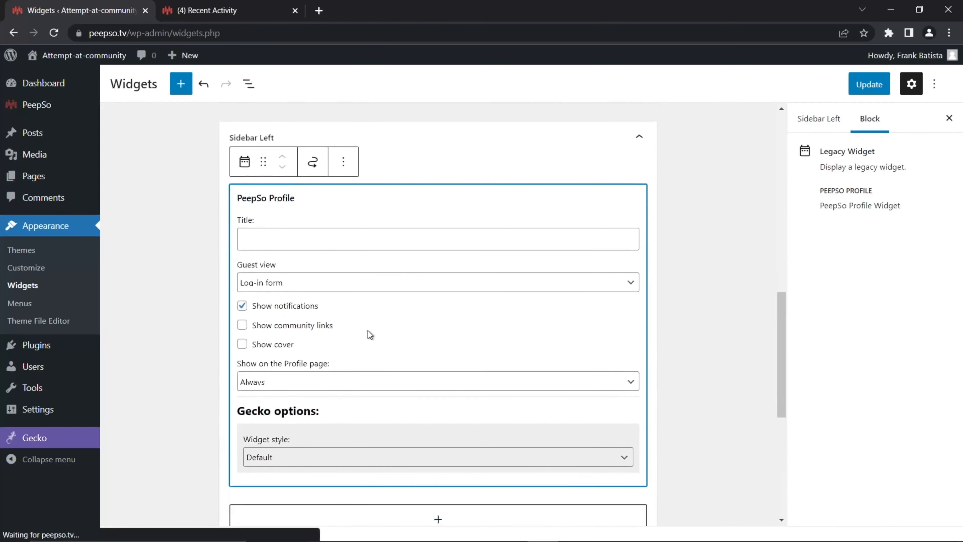
# - Enable the community links and cover in the PeepSo Profile widget and save the widgets
pyautogui.scroll(-3, 371, 335)
pyautogui.click(251, 202)
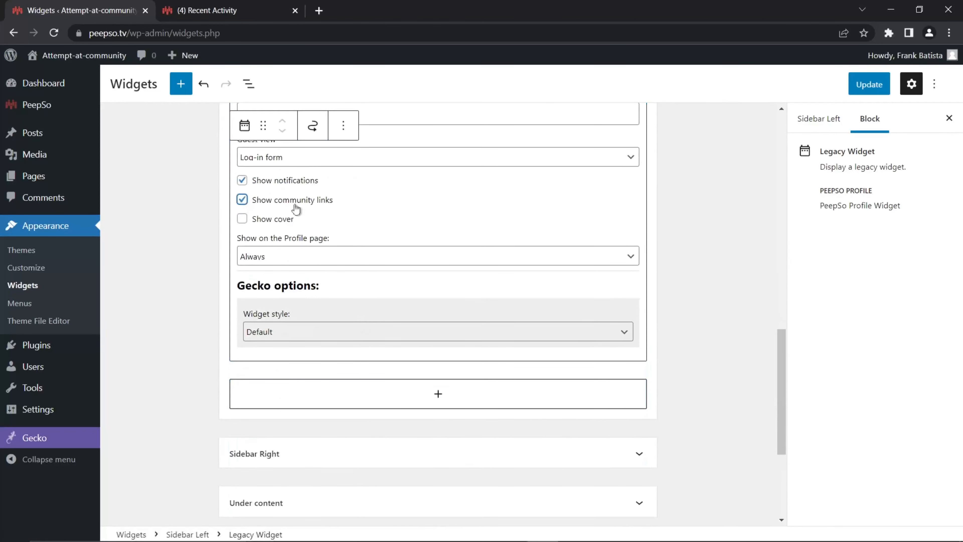
pyautogui.click(243, 220)
pyautogui.click(869, 84)
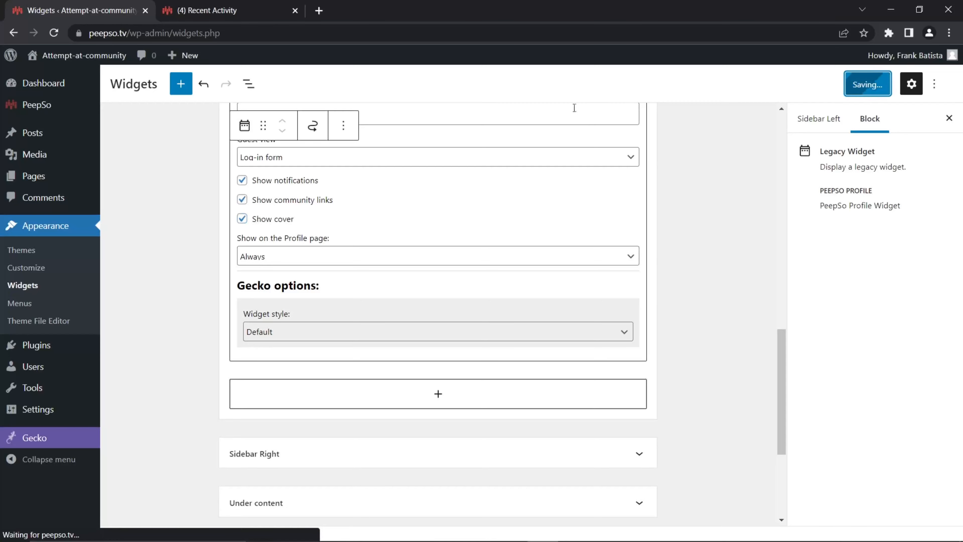
# - Reload the community page and examine the profile widget in its left sidebar
pyautogui.click(220, 11)
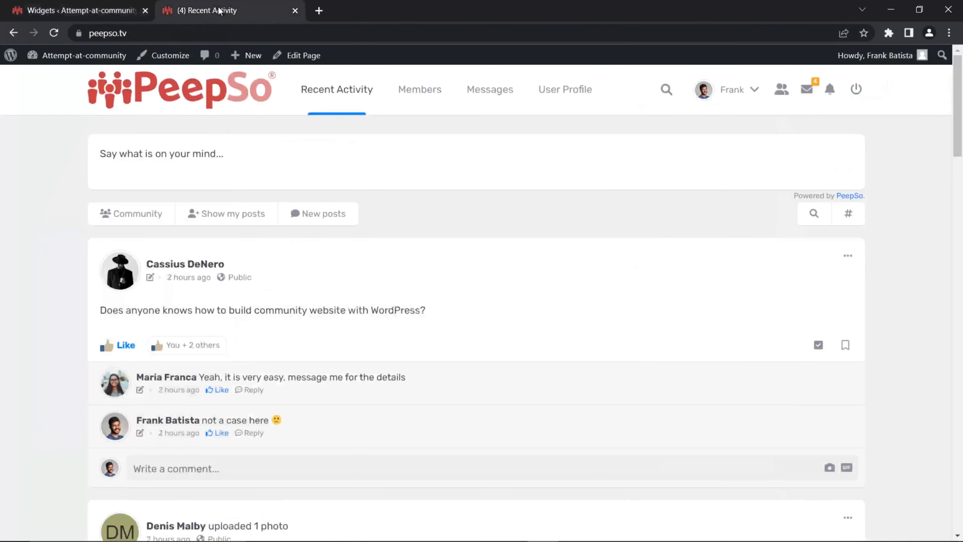
pyautogui.click(53, 33)
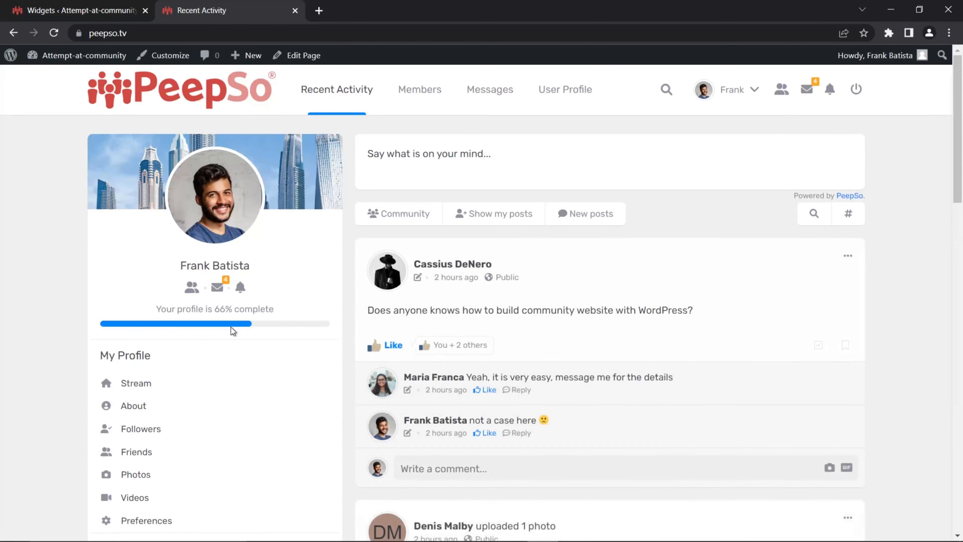
pyautogui.scroll(-5, 292, 352)
pyautogui.scroll(5, 290, 356)
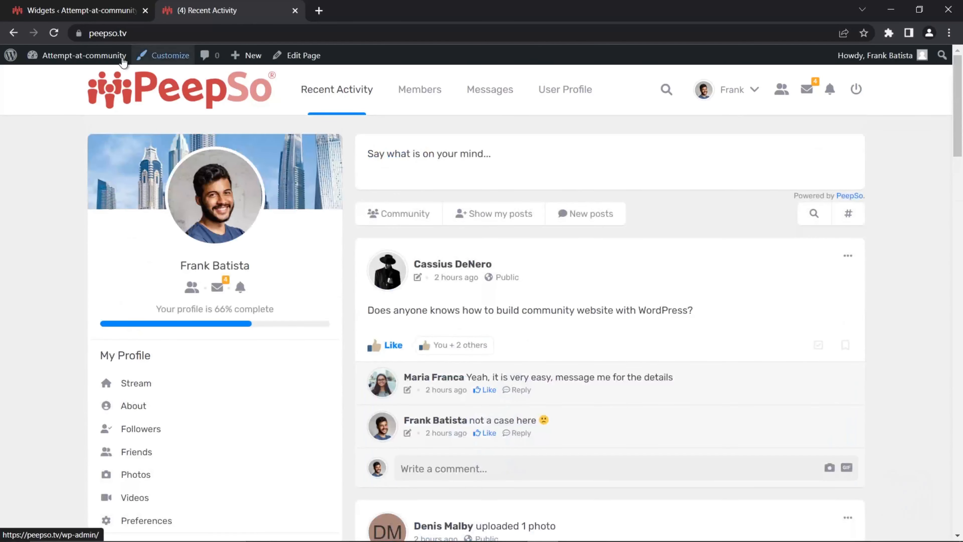
# - Add the PeepSo Latest Members widget to the Sidebar Right widget area
pyautogui.click(107, 12)
pyautogui.scroll(-3, 484, 335)
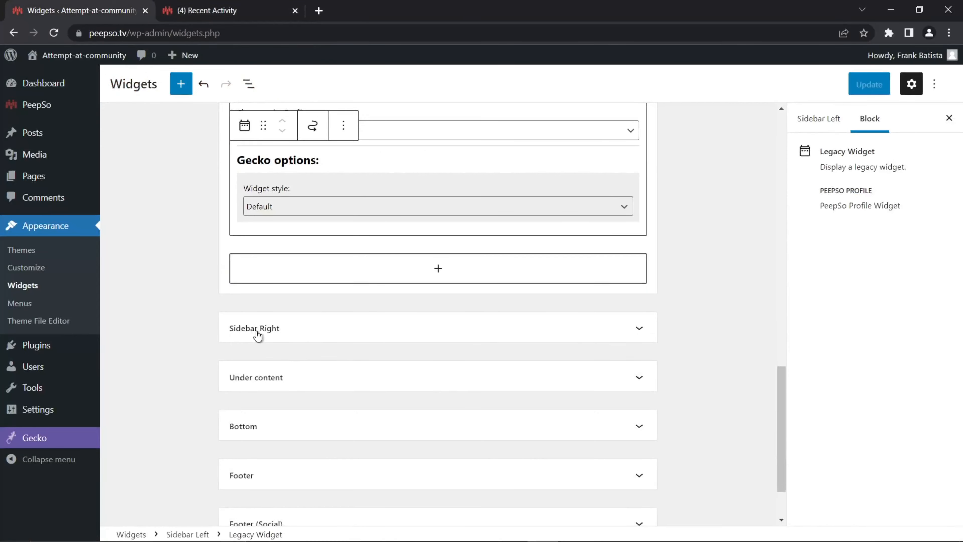
pyautogui.click(315, 332)
pyautogui.scroll(-6, 314, 330)
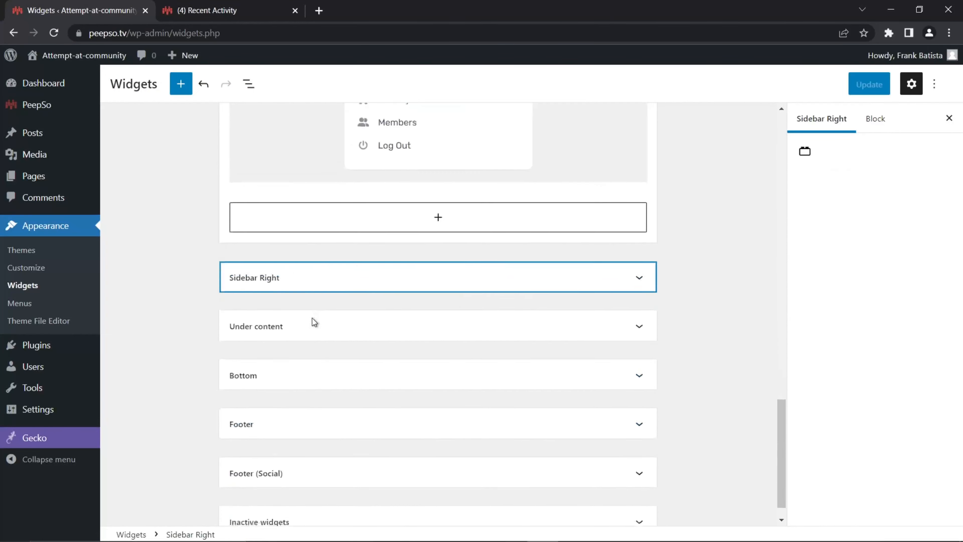
pyautogui.click(474, 254)
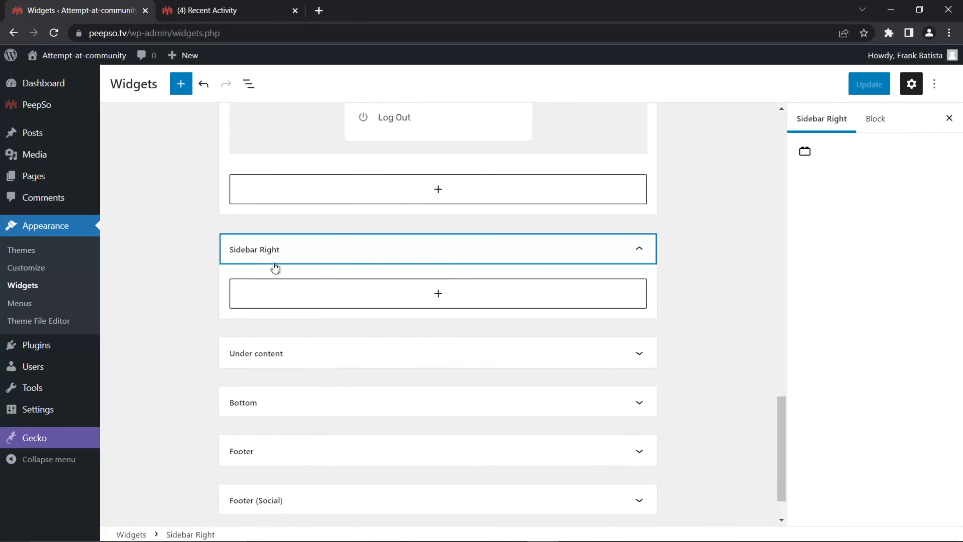
pyautogui.click(437, 294)
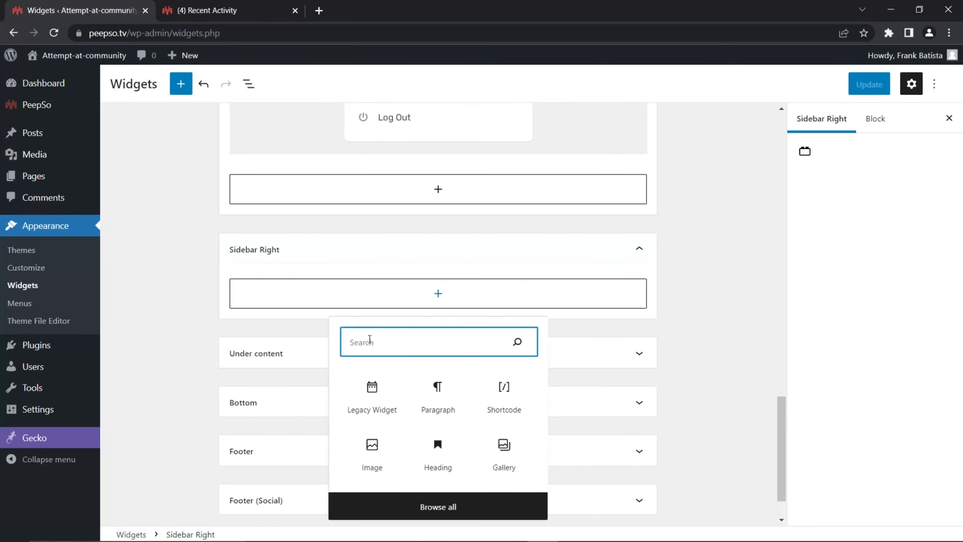
pyautogui.write('Peepso')
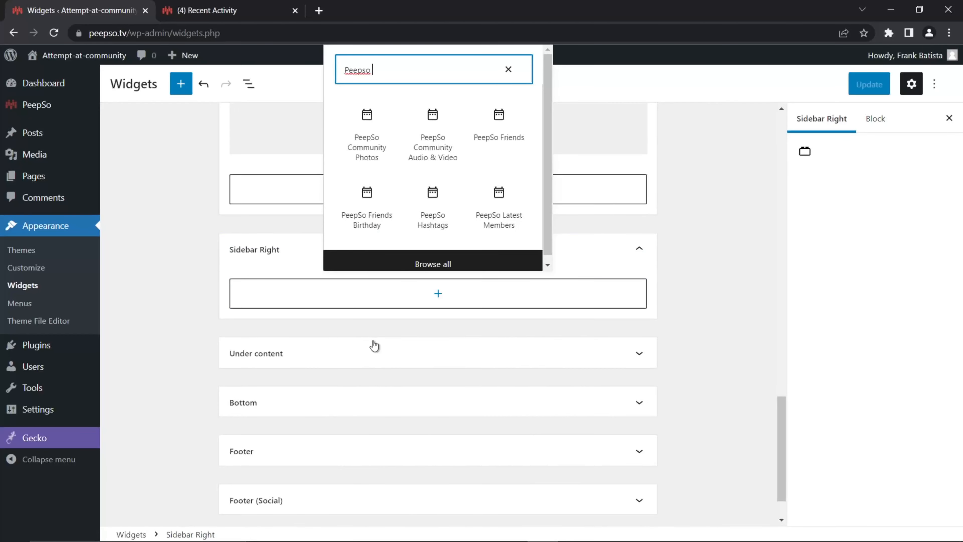
pyautogui.click(499, 194)
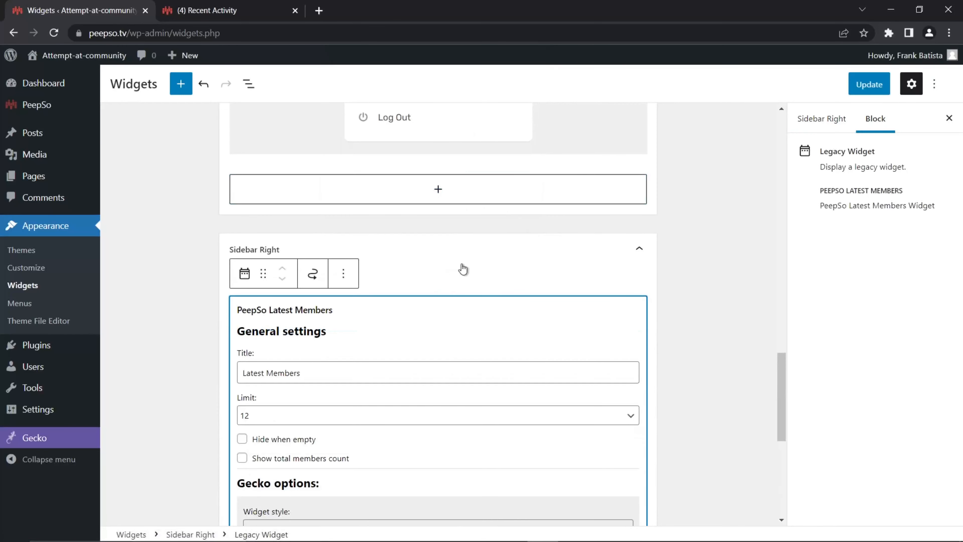
# - Save the Latest Members widget with its default settings and reload the community page
pyautogui.scroll(-2, 718, 261)
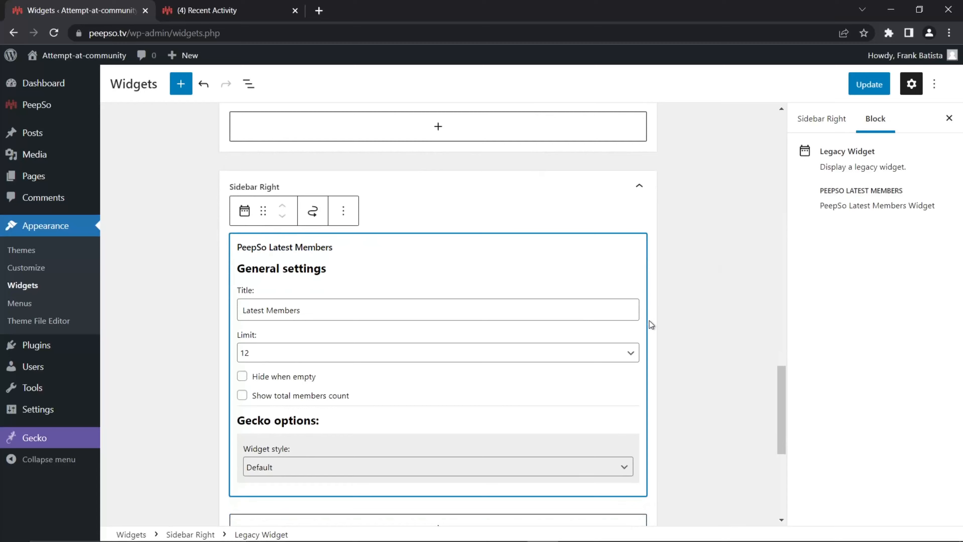
pyautogui.scroll(3, 731, 243)
pyautogui.click(869, 84)
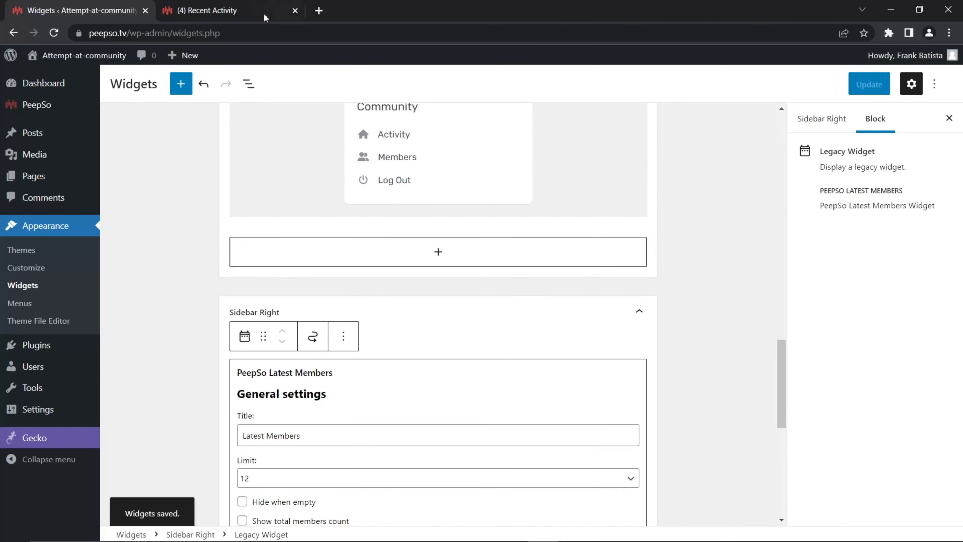
pyautogui.click(237, 11)
pyautogui.click(61, 35)
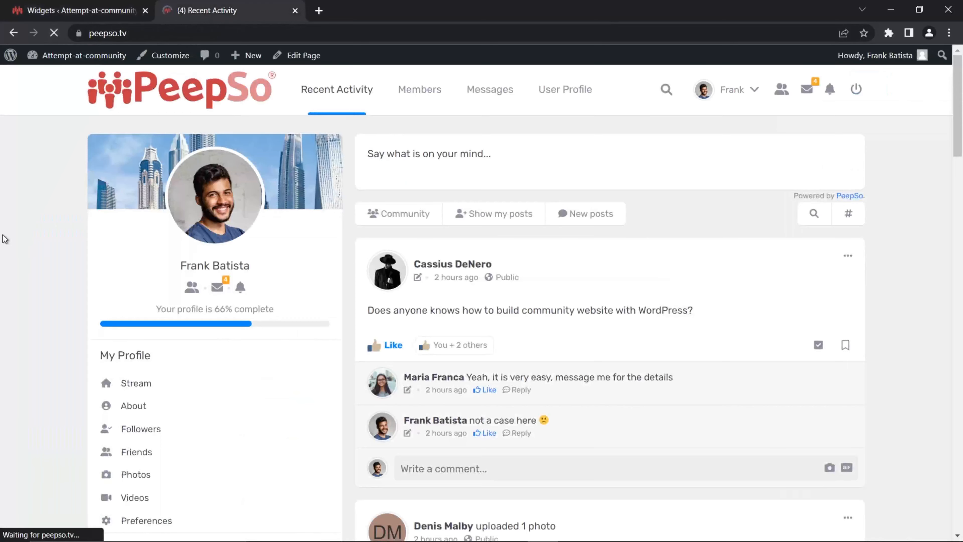